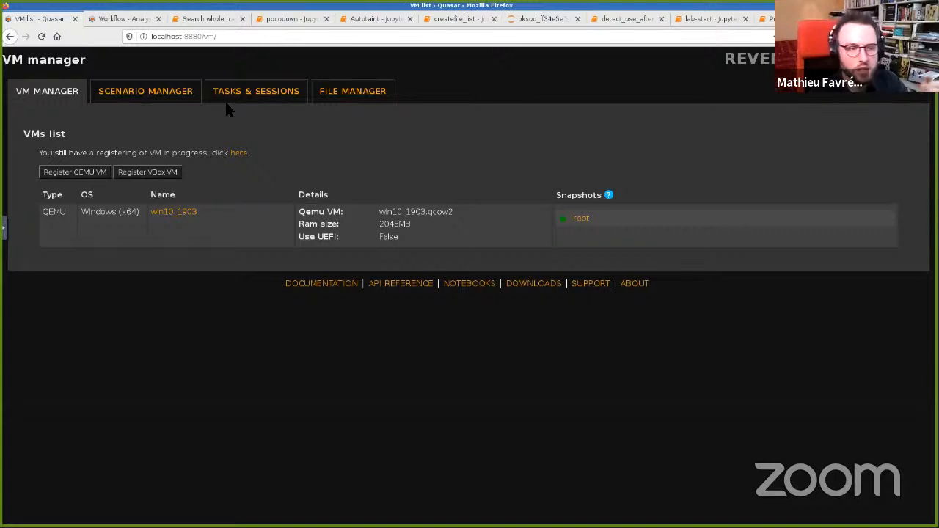
# Step: Open the root snapshot of the win10_1903 VM and review its management page
pyautogui.click(581, 219)
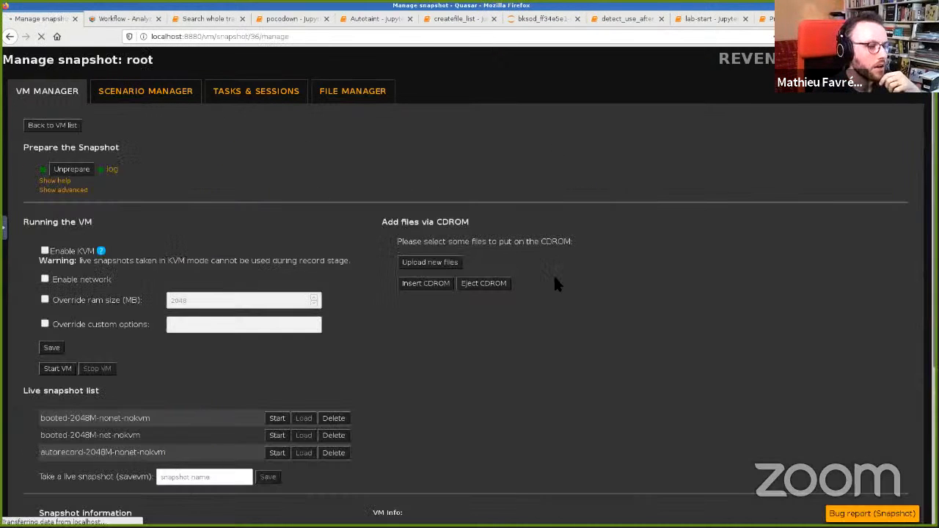
pyautogui.scroll(-2, 355, 154)
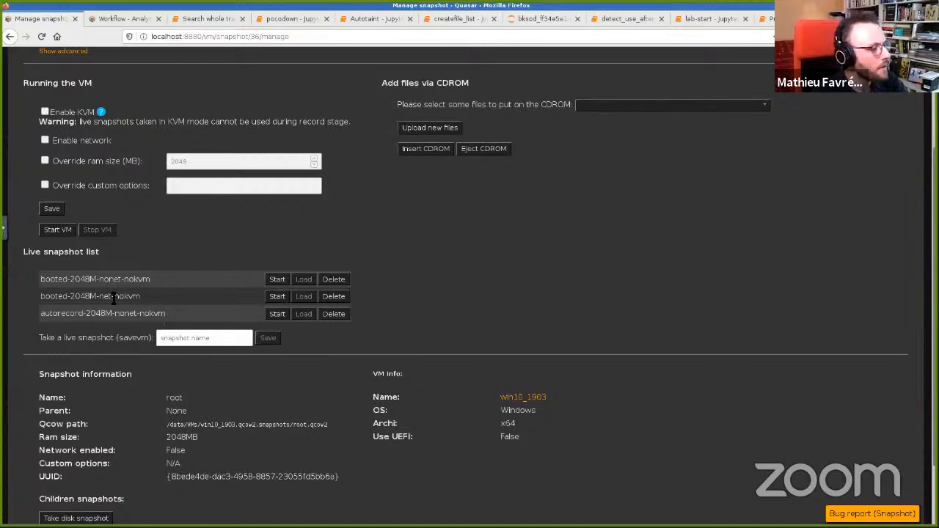
pyautogui.scroll(2, 166, 363)
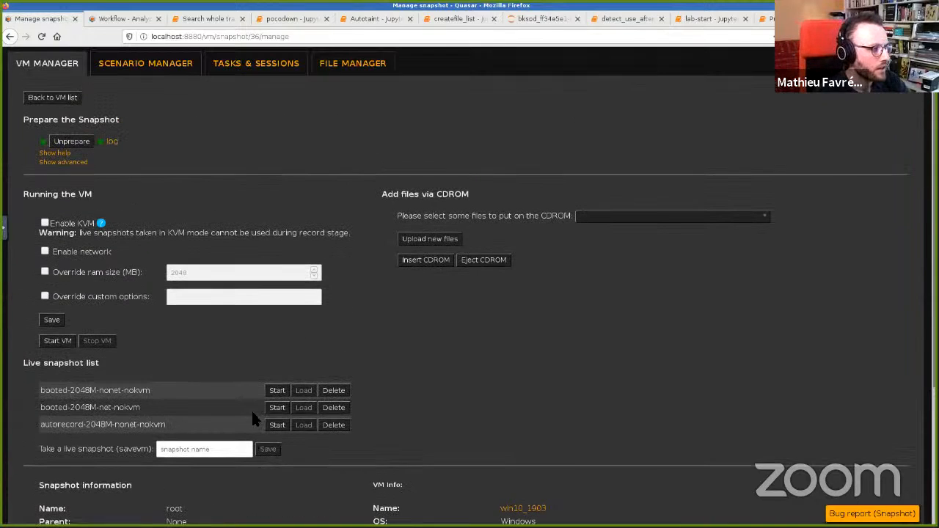
# Step: Create a new scenario named test that uses the root snapshot
pyautogui.click(168, 73)
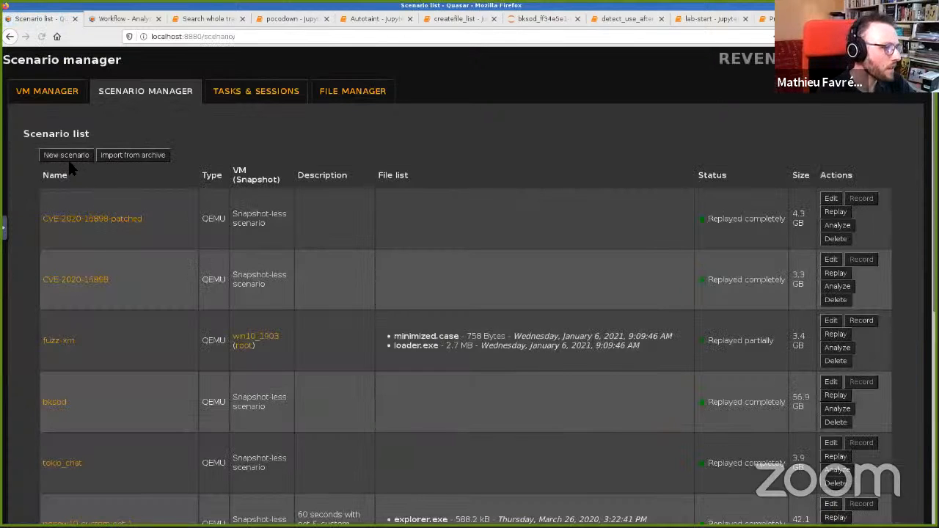
pyautogui.click(72, 157)
pyautogui.click(147, 185)
pyautogui.write('test')
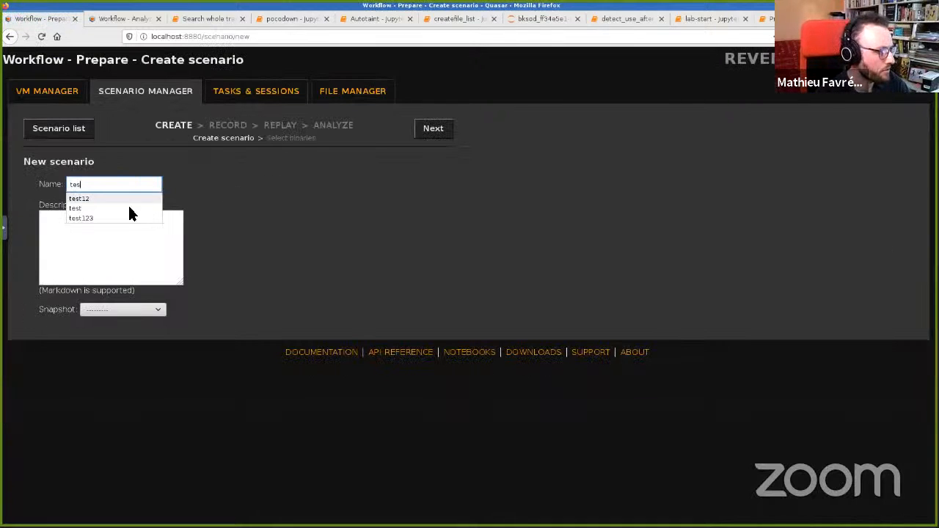
pyautogui.click(118, 311)
pyautogui.click(122, 335)
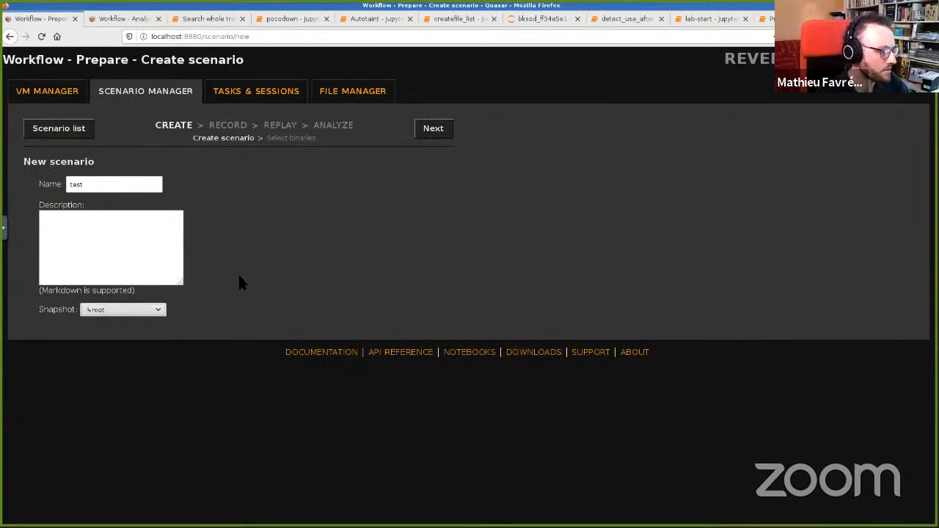
# Step: Choose the binaries to put on the scenario's CD-ROM and continue to the Record step
pyautogui.click(431, 130)
pyautogui.click(317, 183)
pyautogui.scroll(-5, 242, 275)
pyautogui.click(189, 303)
pyautogui.click(474, 162)
pyautogui.click(433, 130)
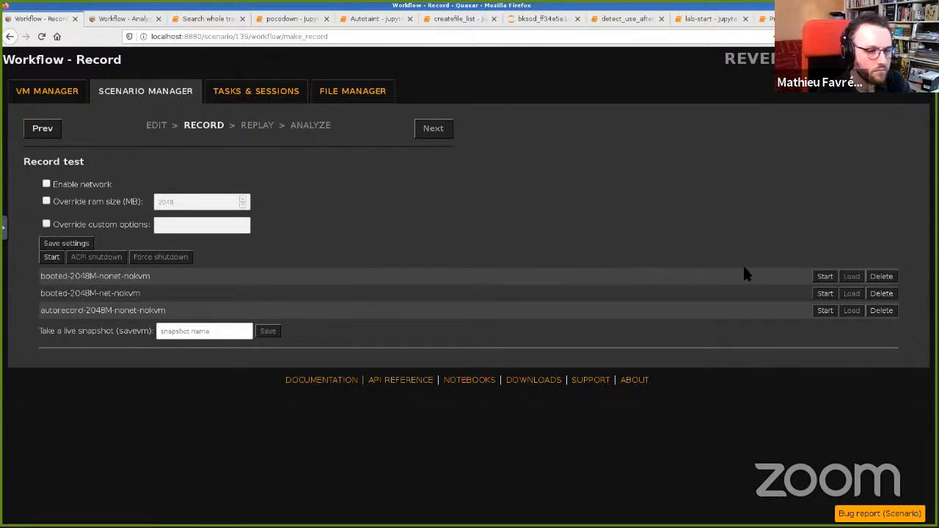
# Step: Start the VM from the booted-2048M-nonet-nokvm live snapshot and insert the scenario CD-ROM
pyautogui.click(825, 276)
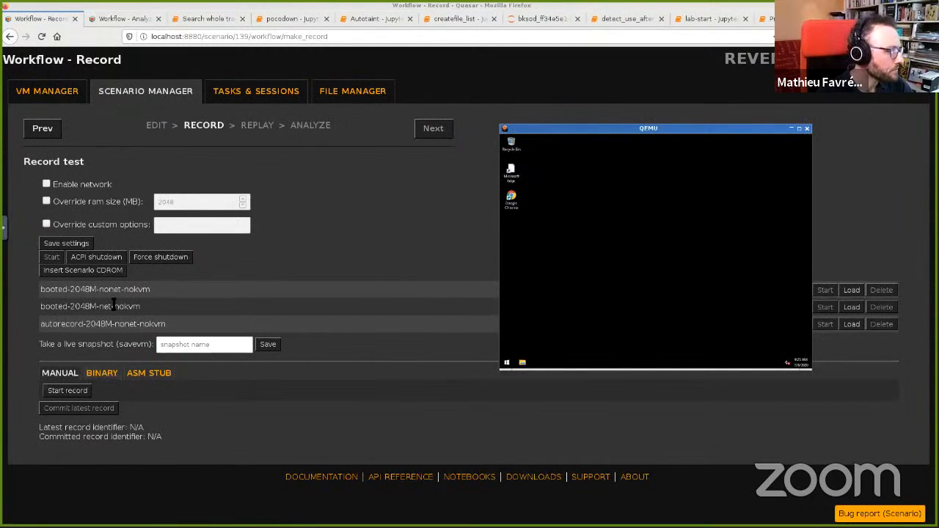
pyautogui.click(87, 270)
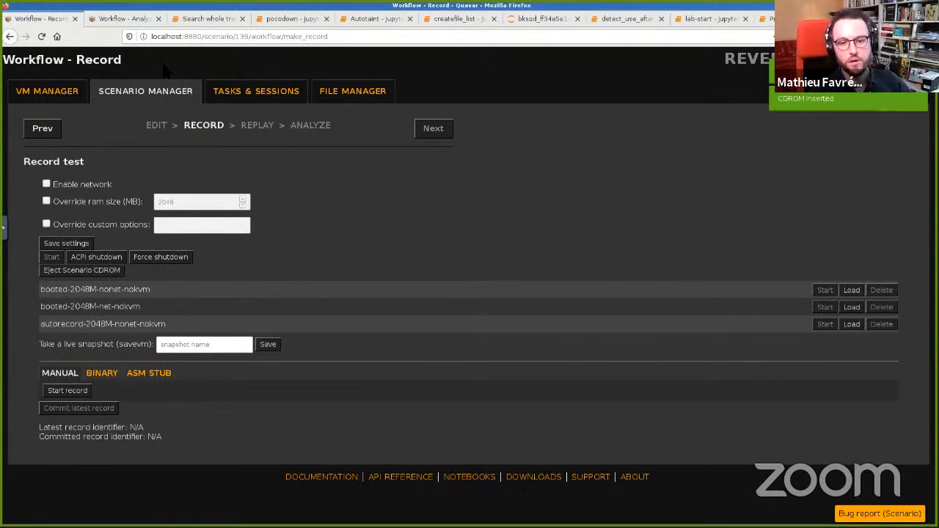
pyautogui.hotkey('alt', 'Tab')
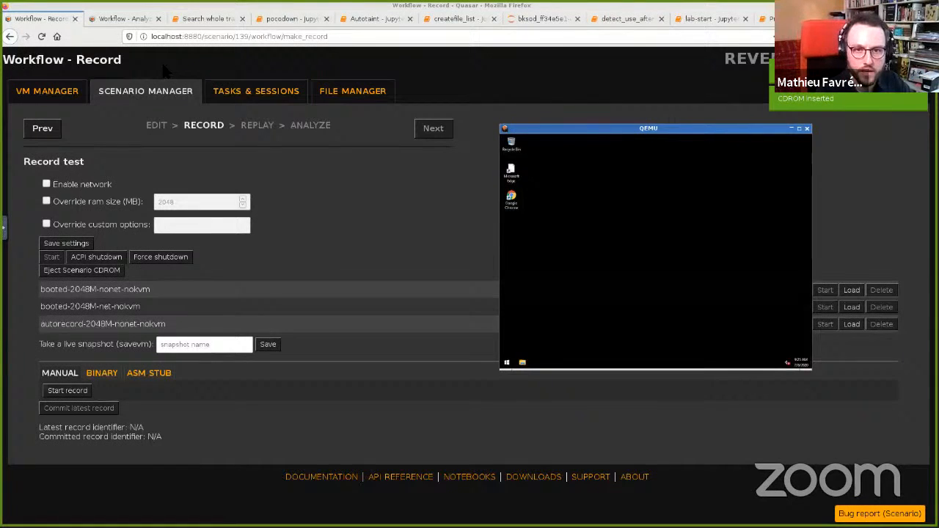
# Step: Open File Explorer in the guest, browse to the CD drive, and release the mouse grab
pyautogui.click(612, 234)
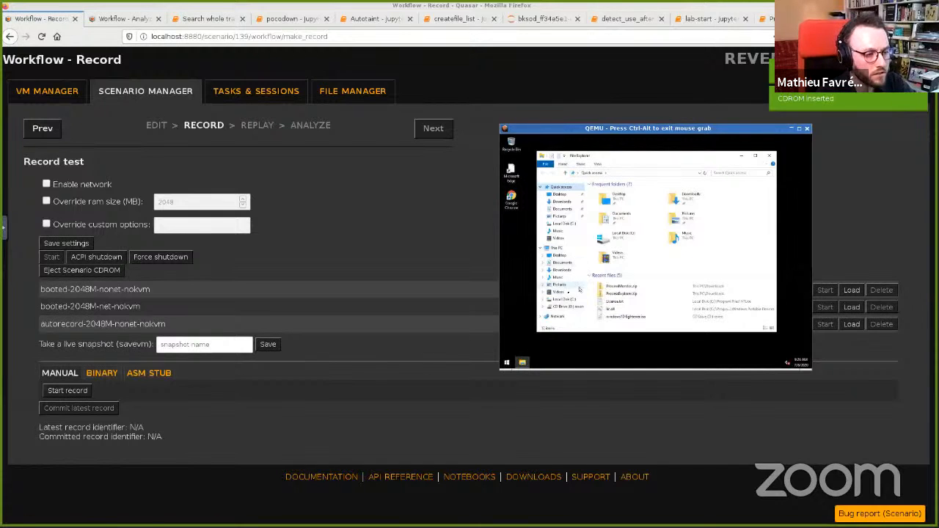
pyautogui.click(569, 307)
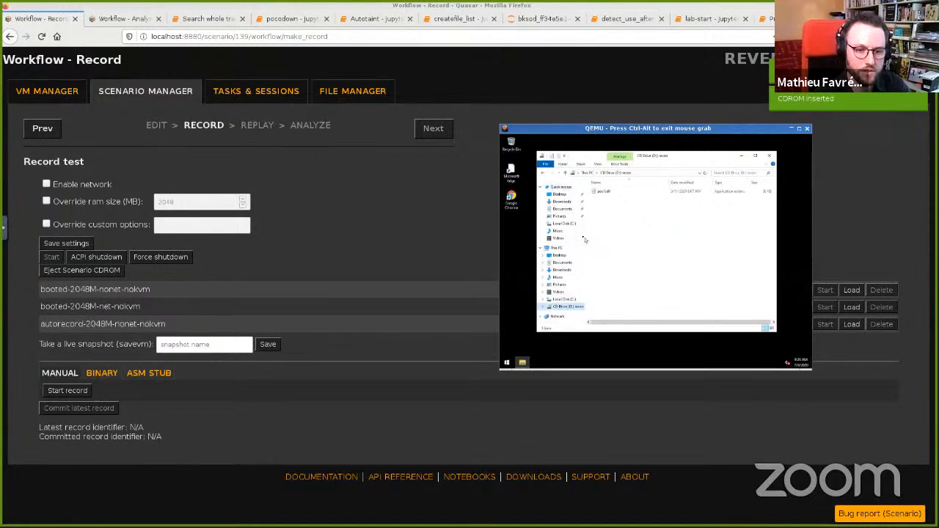
pyautogui.hotkey('ctrl', 'alt')
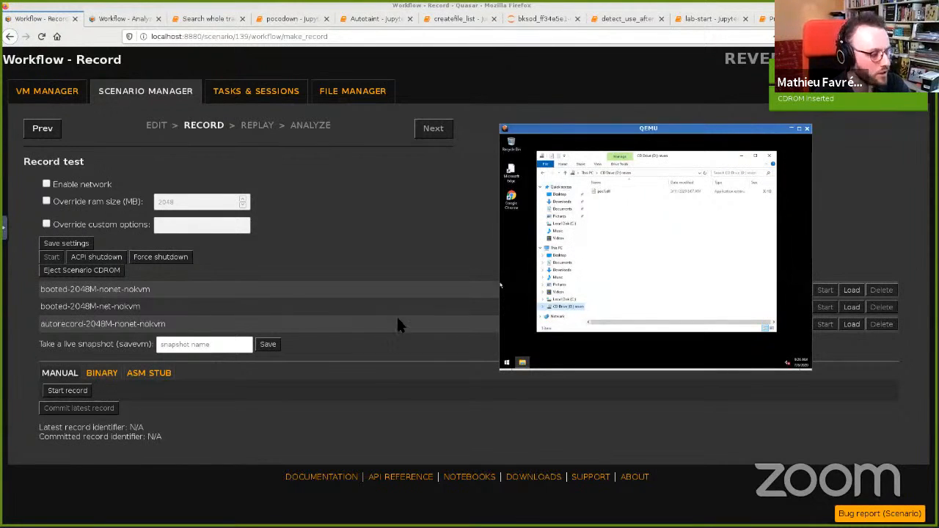
# Step: Start recording, run the executable from the CD drive inside the guest, and stop recording
pyautogui.click(67, 392)
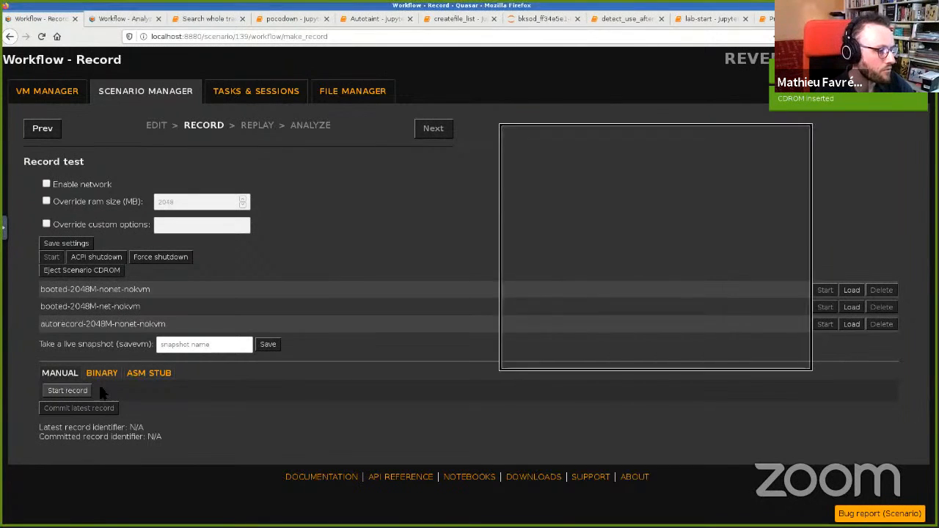
pyautogui.click(605, 226)
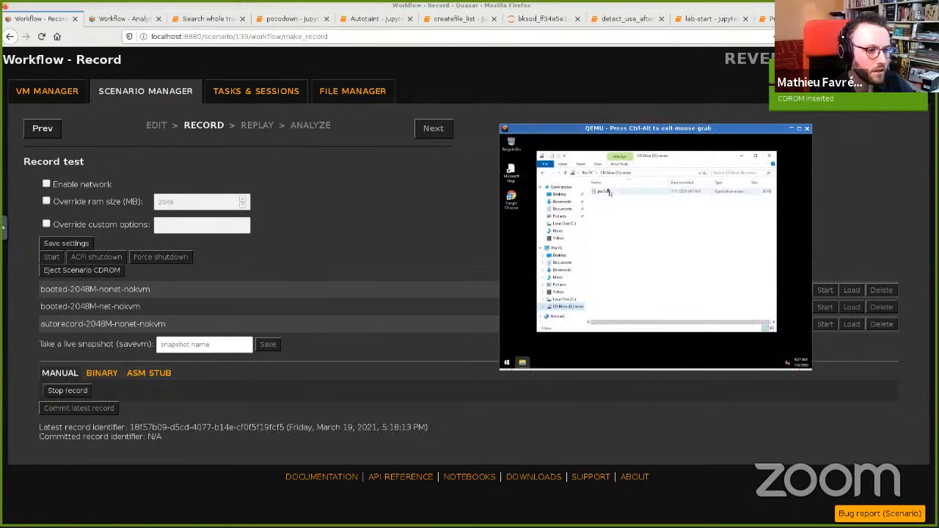
pyautogui.doubleClick(607, 191)
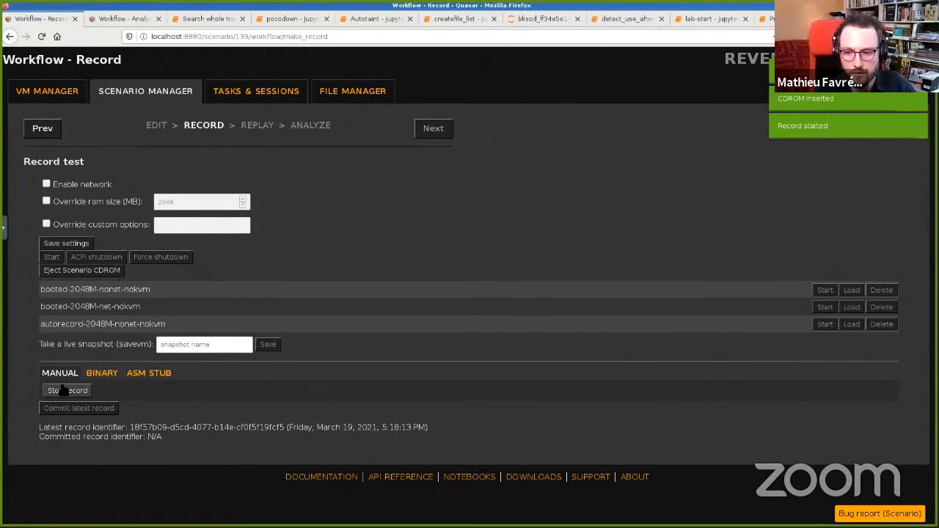
pyautogui.click(64, 391)
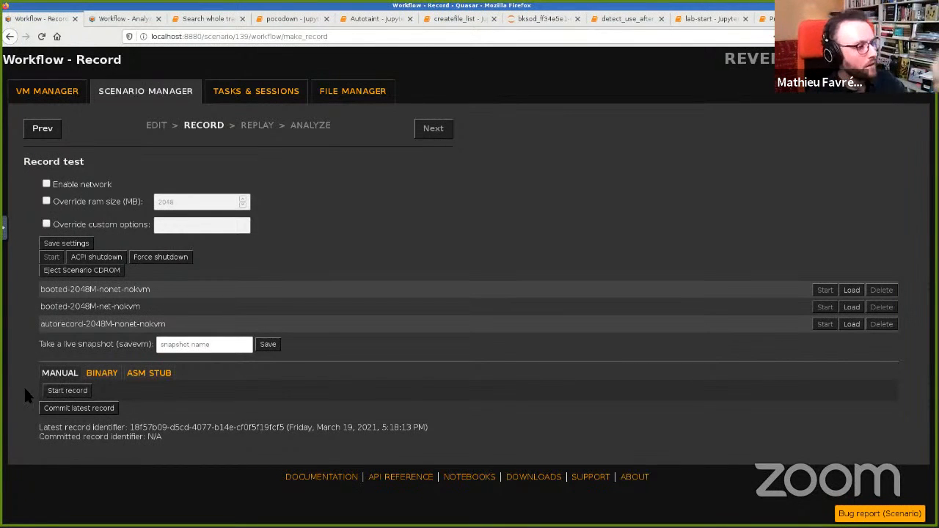
# Step: Commit the latest record and continue to the Replay step
pyautogui.click(81, 408)
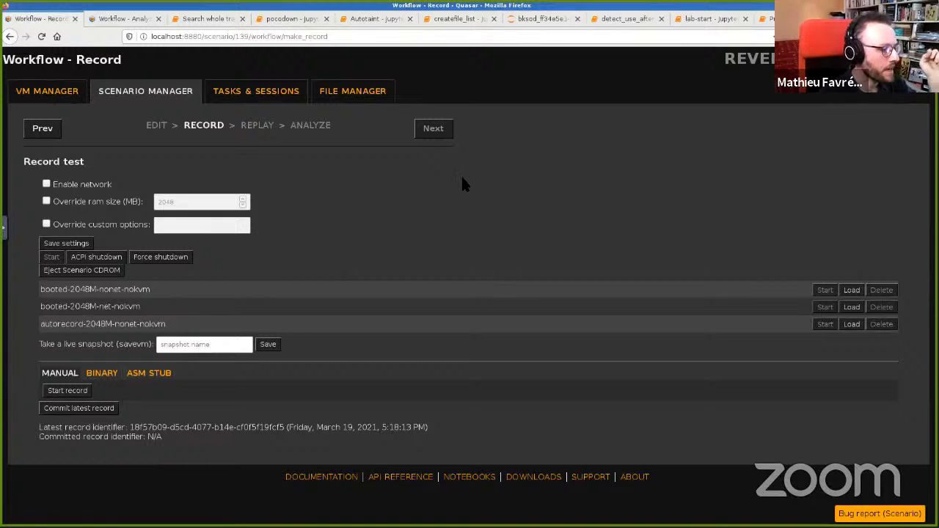
pyautogui.click(433, 135)
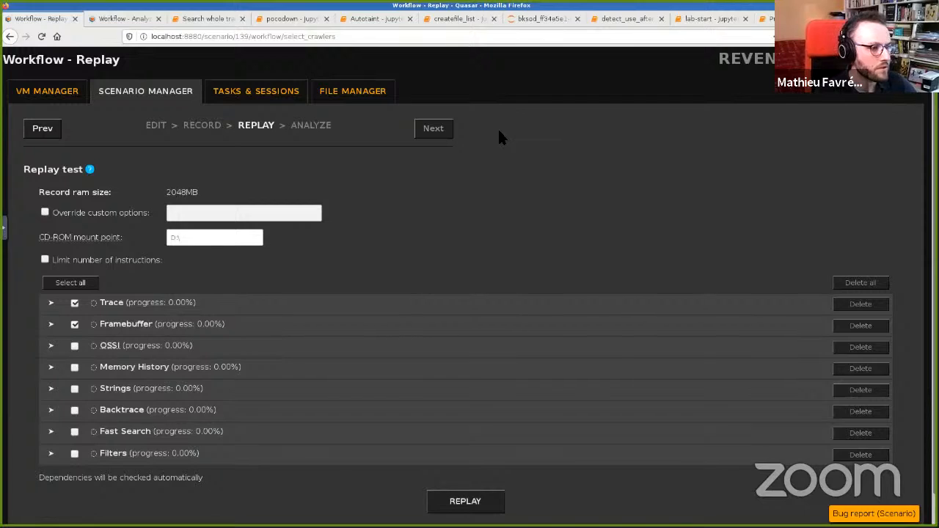
# Step: Switch to the Axion analysis window and step through the trace instructions in the KxIsrLinkage block
pyautogui.hotkey('ctrl', 'alt', 'Right')
pyautogui.hotkey('ctrl', 'alt', 'Right')
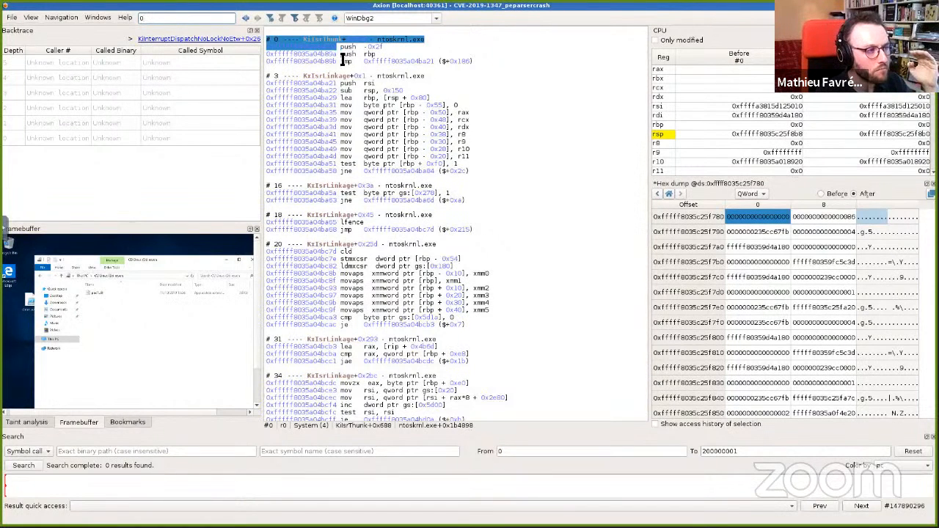
pyautogui.click(350, 114)
pyautogui.press('Down')
pyautogui.press('Down')
pyautogui.press('Down')
pyautogui.press('Down')
pyautogui.press('Down')
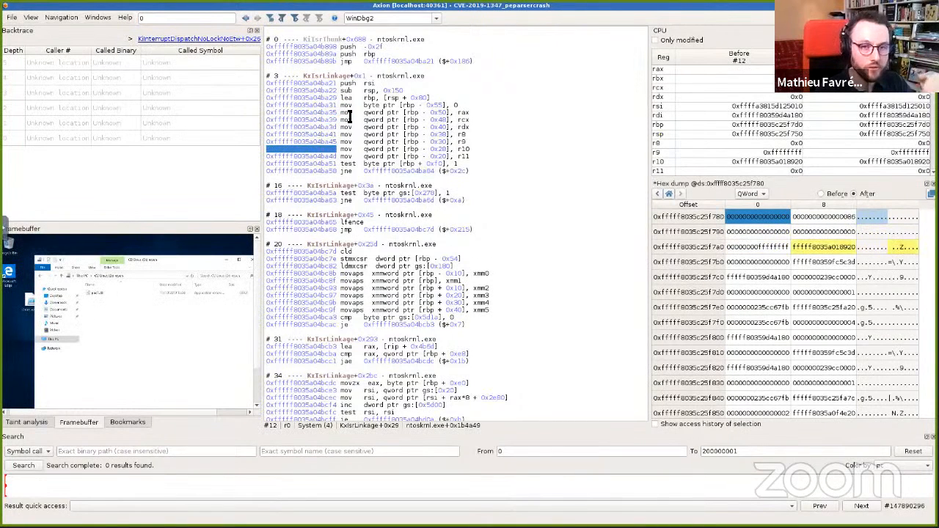
pyautogui.press('Down')
pyautogui.press('Down')
pyautogui.press('Up')
pyautogui.press('Up')
pyautogui.press('Up')
pyautogui.press('Up')
pyautogui.press('Up')
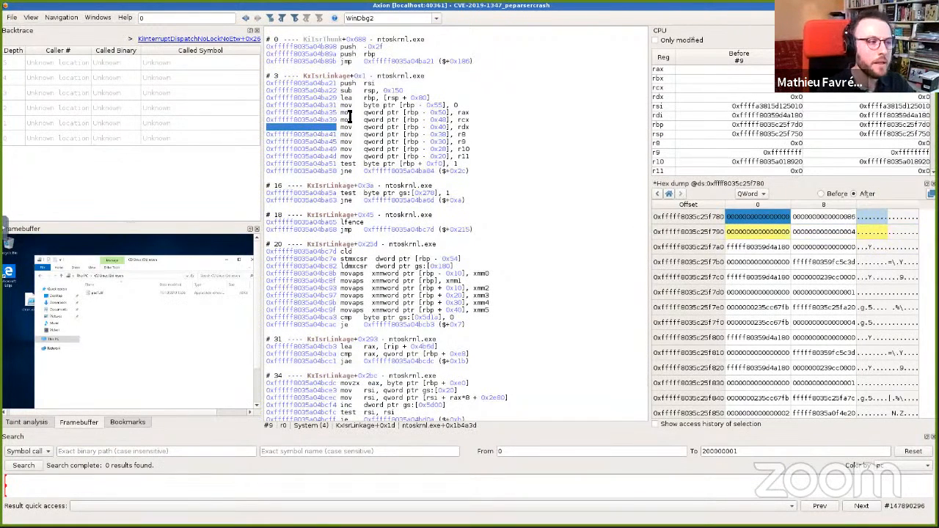
# Step: Select individual transitions in the KiIsrThunk block to inspect their register values
pyautogui.click(331, 61)
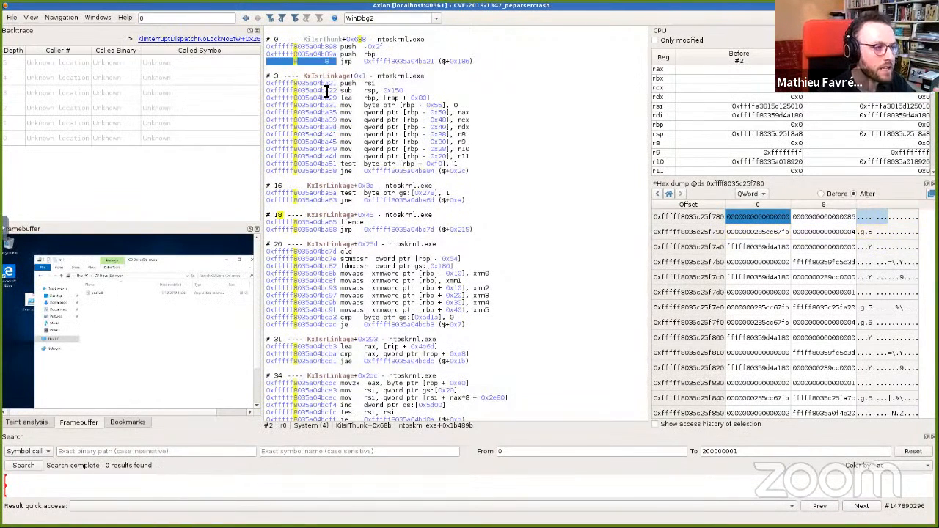
pyautogui.click(330, 77)
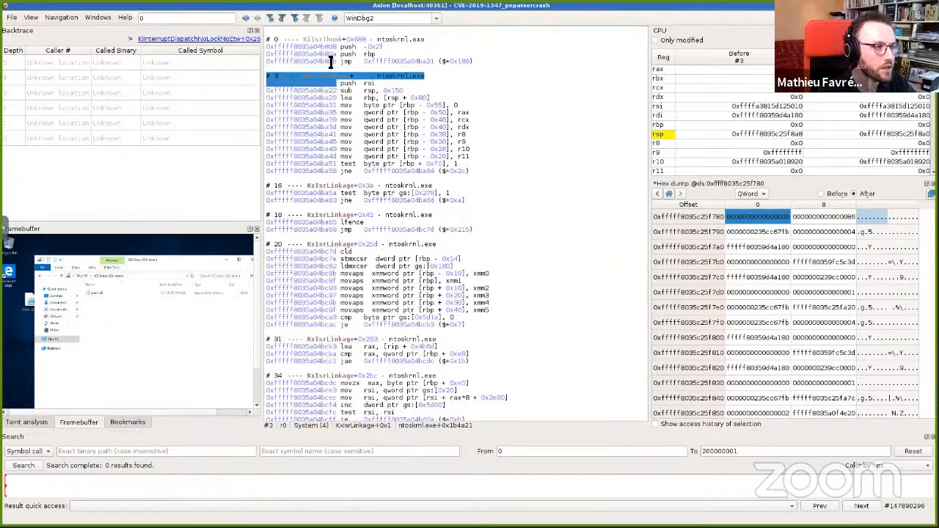
pyautogui.click(330, 62)
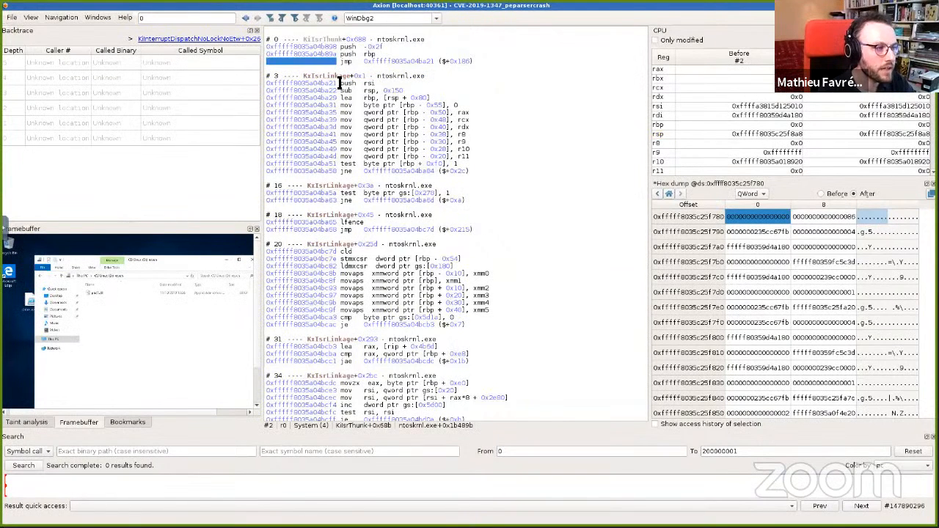
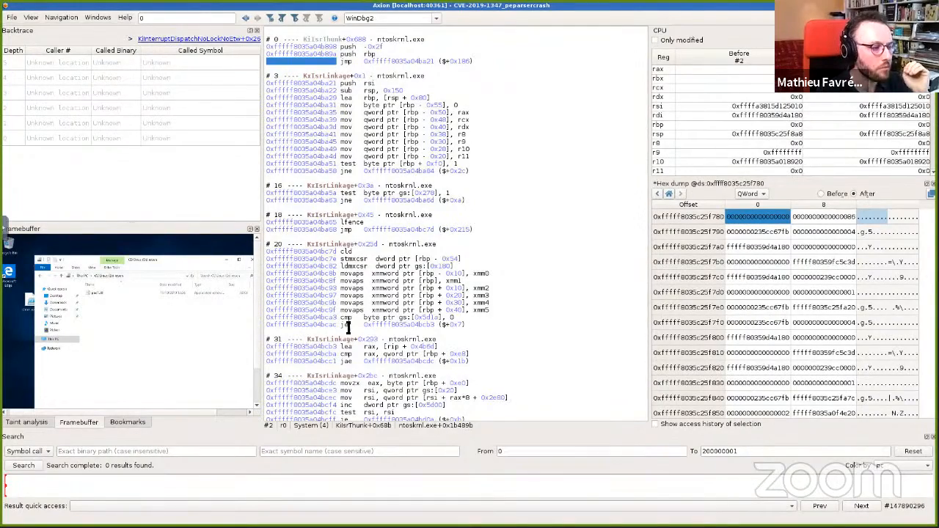
# Step: Scroll through the trace listing to examine the KxIsrLinkage and _guard_dispatch_icall instruction blocks
pyautogui.scroll(-3, 359, 307)
pyautogui.scroll(-10, 359, 307)
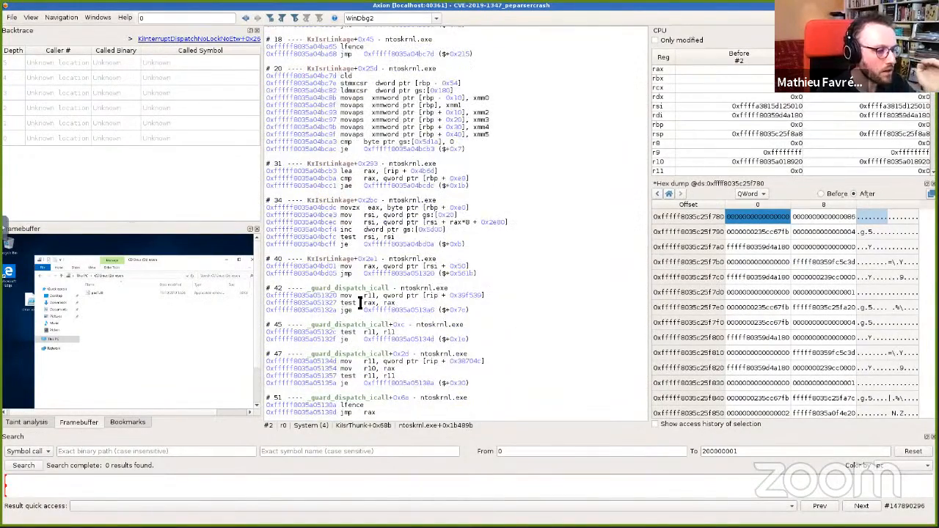
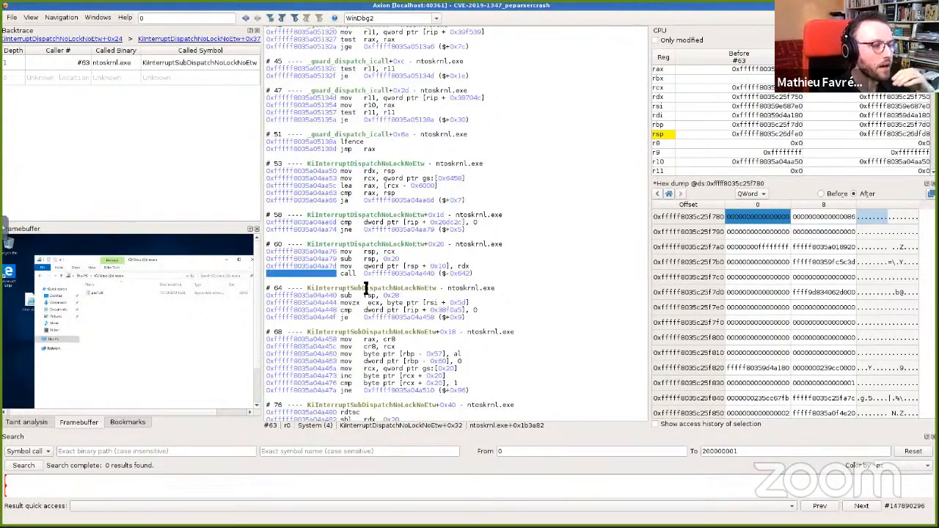
# Step: Scroll back up the trace listing to re-examine the earlier KxIsrLinkage instruction blocks
pyautogui.scroll(7, 414, 220)
pyautogui.scroll(10, 415, 220)
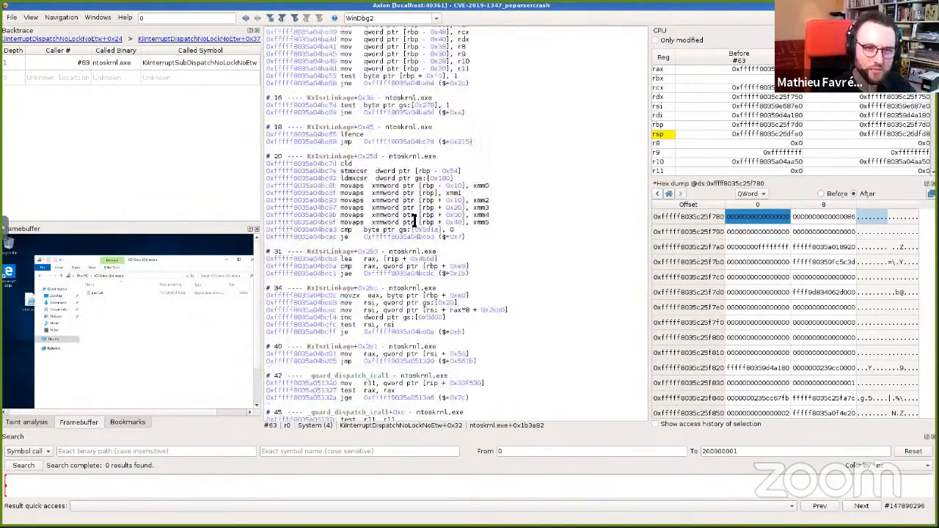
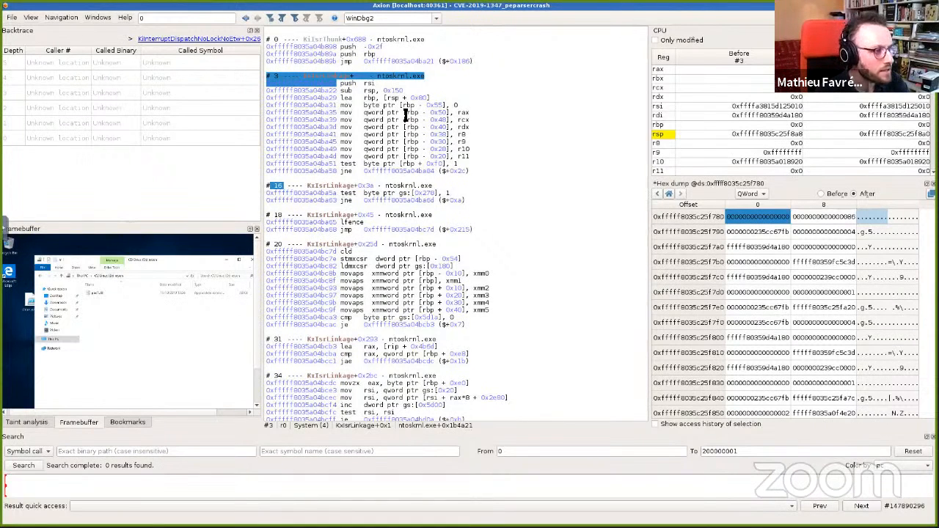
# Step: Select the first instructions of the KxIsrLinkage block in the trace listing
pyautogui.click(363, 92)
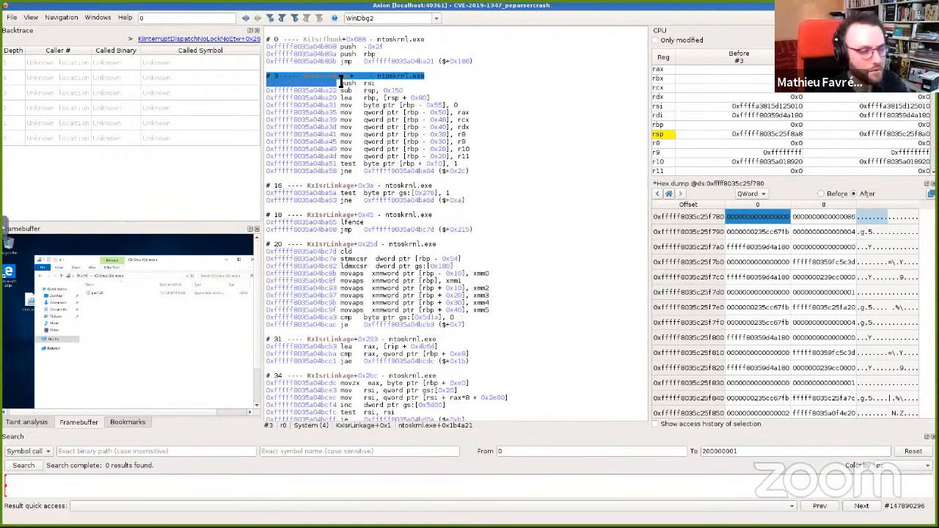
pyautogui.click(335, 105)
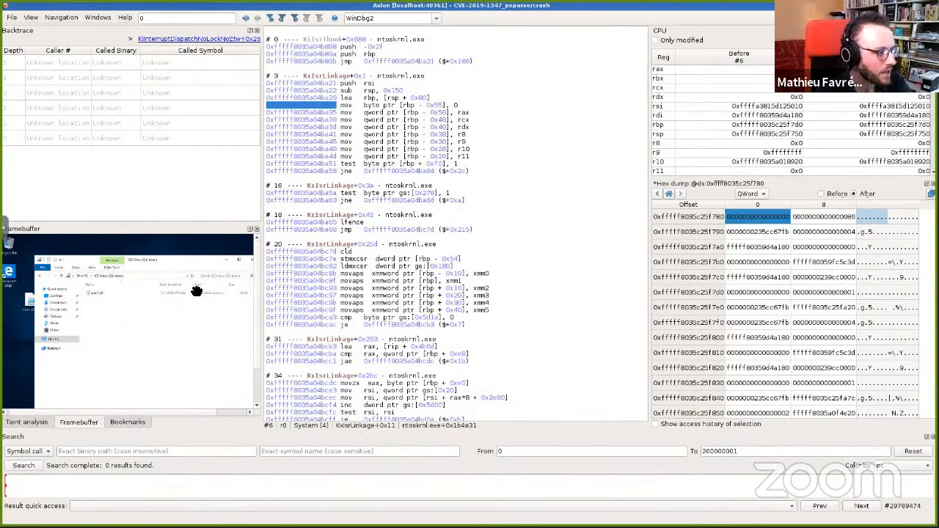
pyautogui.click(250, 230)
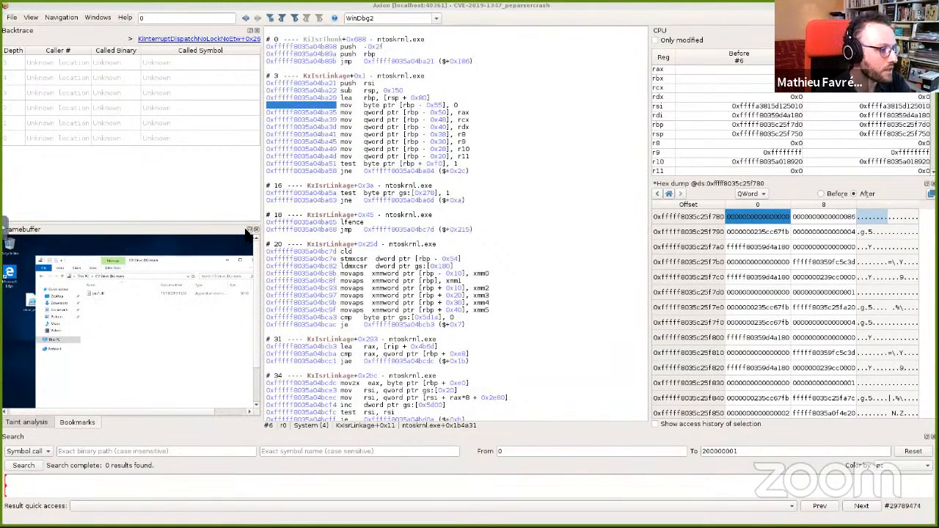
pyautogui.click(250, 229)
pyautogui.click(80, 422)
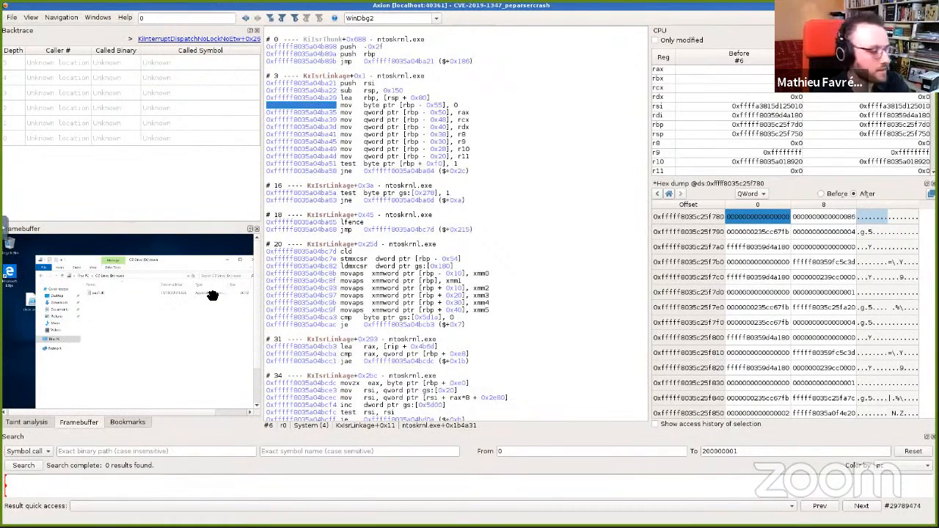
# Step: Jump to successive points along the trace timeline while watching the framebuffer change
pyautogui.click(37, 483)
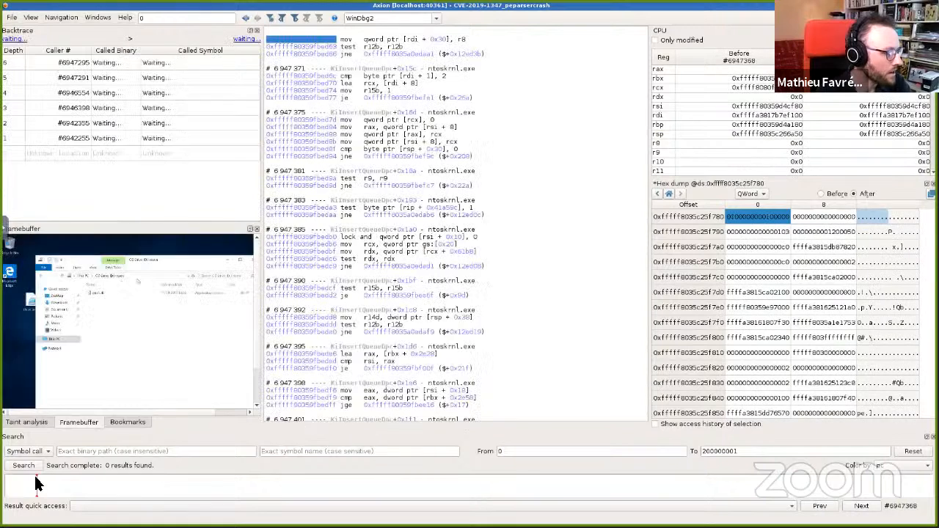
pyautogui.click(166, 485)
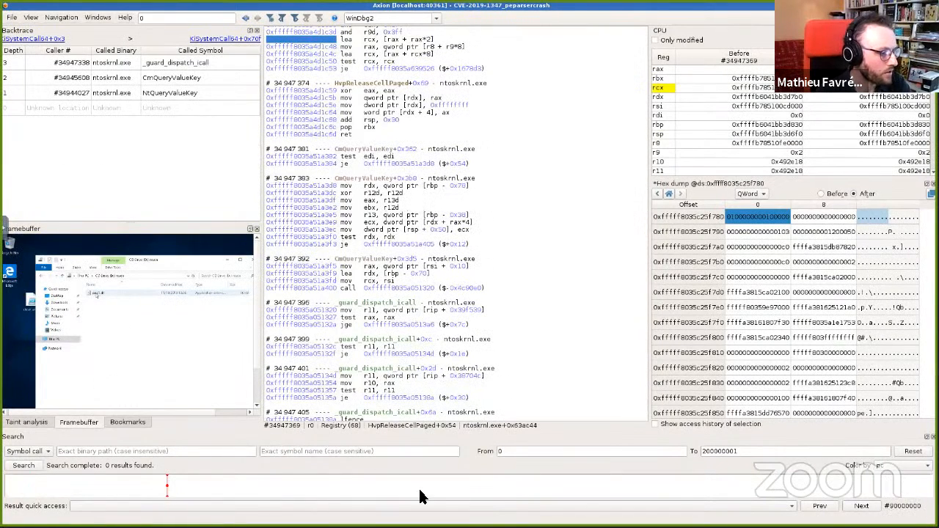
pyautogui.click(285, 485)
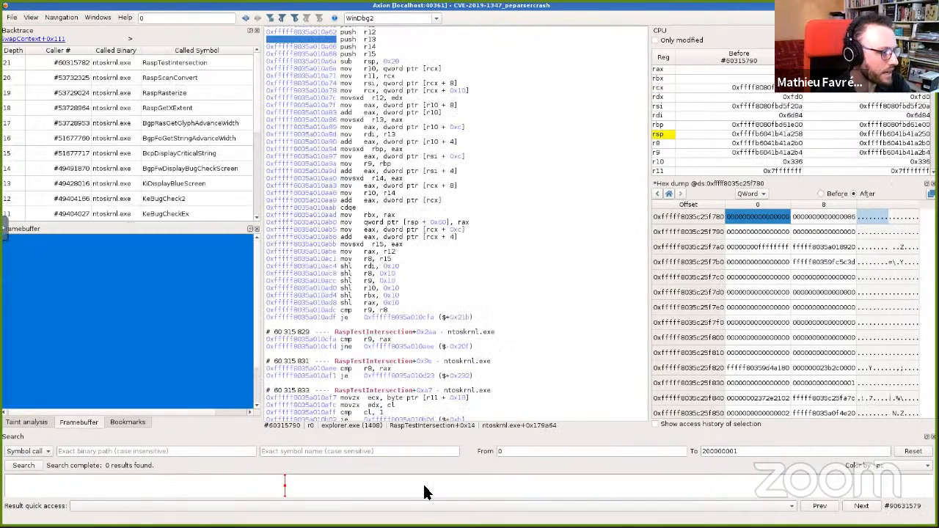
pyautogui.click(427, 487)
pyautogui.click(566, 483)
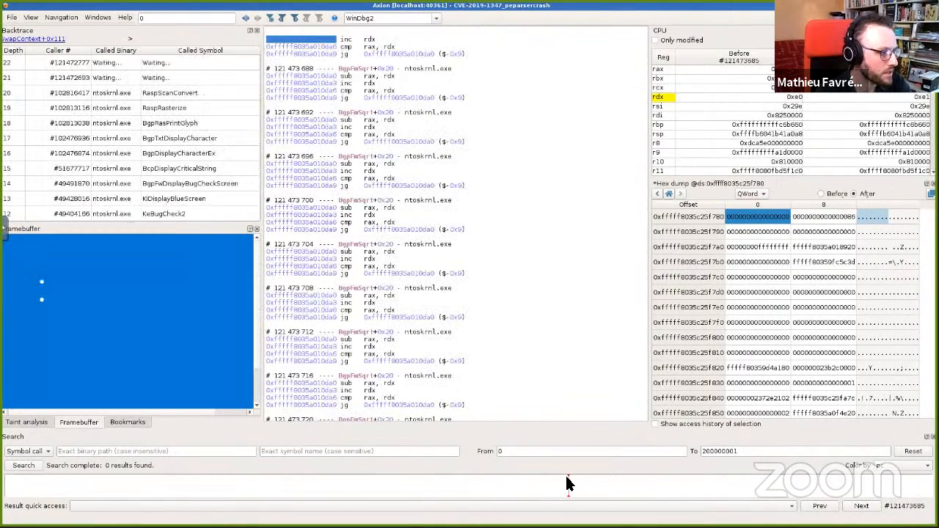
pyautogui.click(684, 487)
pyautogui.click(770, 484)
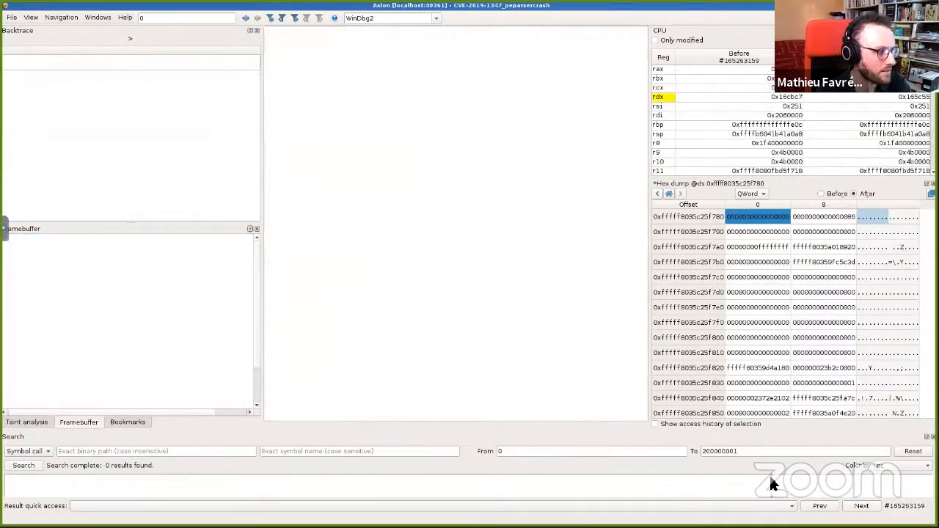
pyautogui.click(832, 484)
pyautogui.click(865, 484)
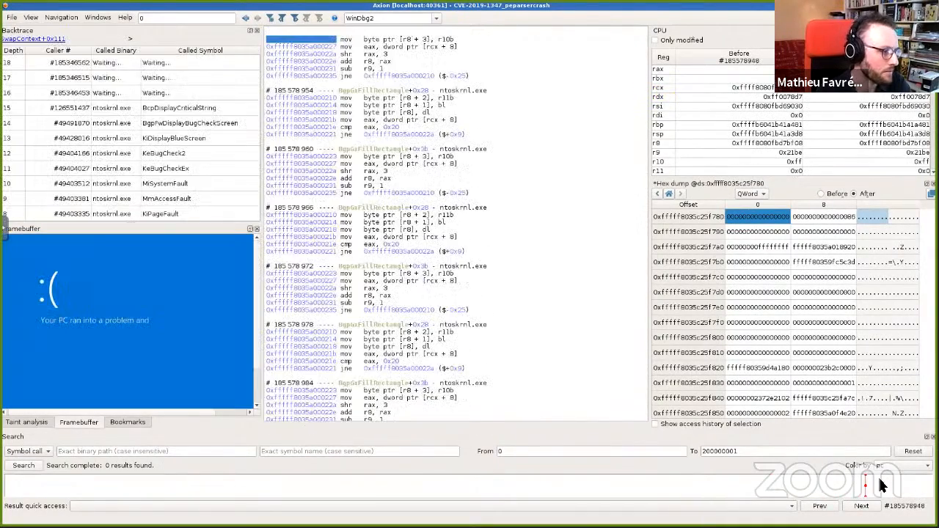
pyautogui.click(885, 486)
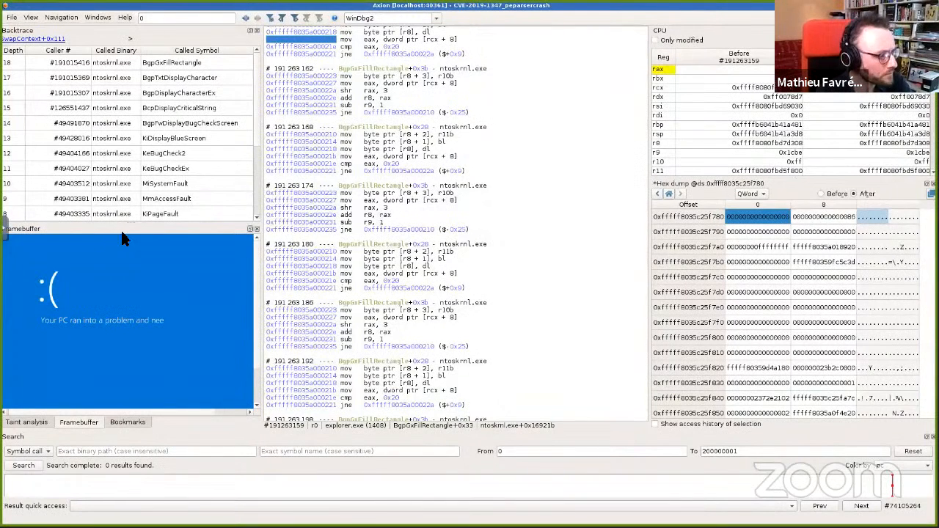
pyautogui.click(851, 482)
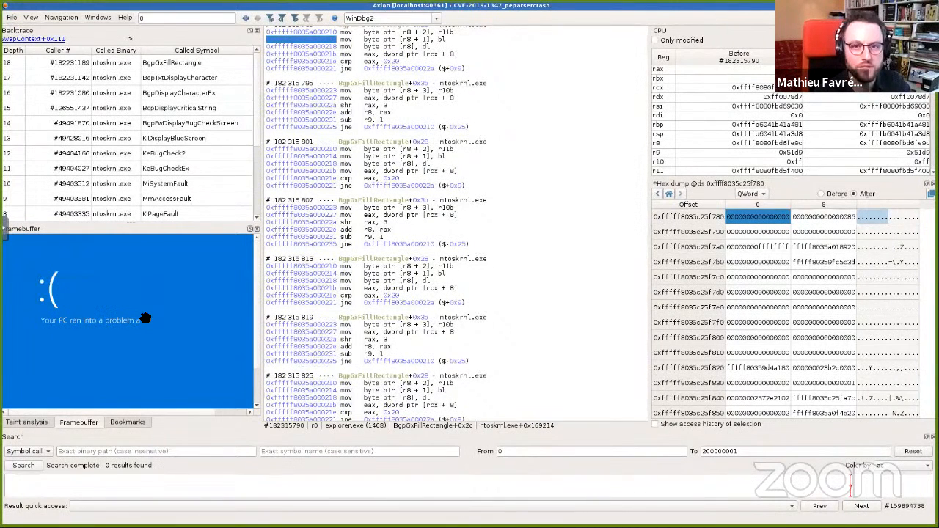
# Step: Select a BgpGxFillRectangle block in the trace listing and scroll through its backtrace
pyautogui.click(188, 20)
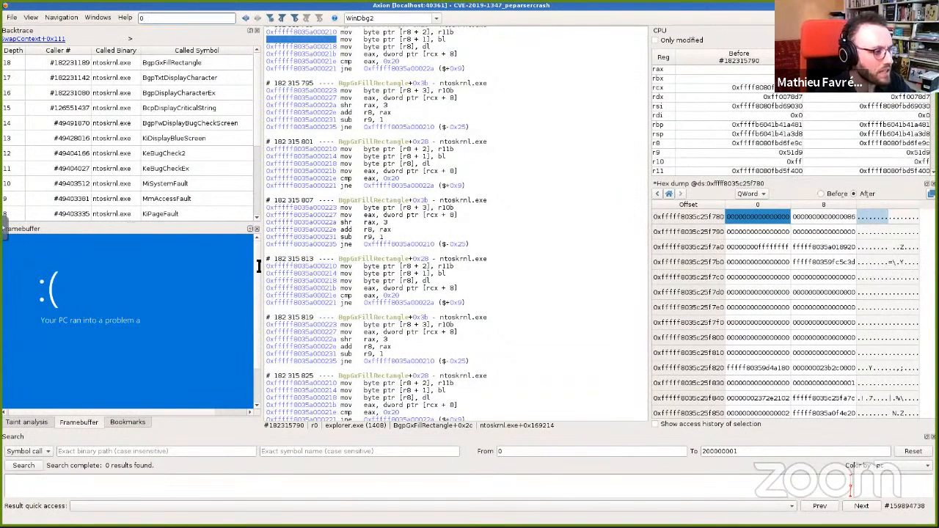
pyautogui.click(297, 259)
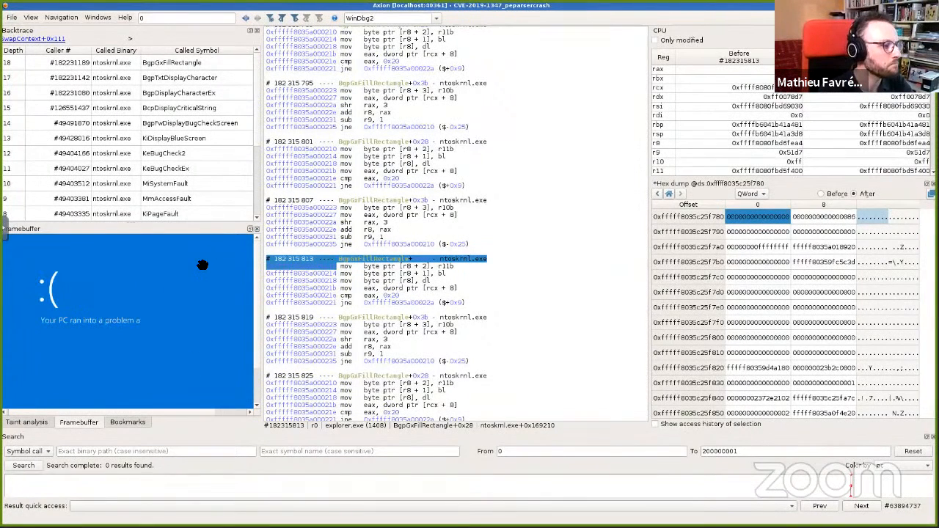
pyautogui.scroll(-3, 255, 94)
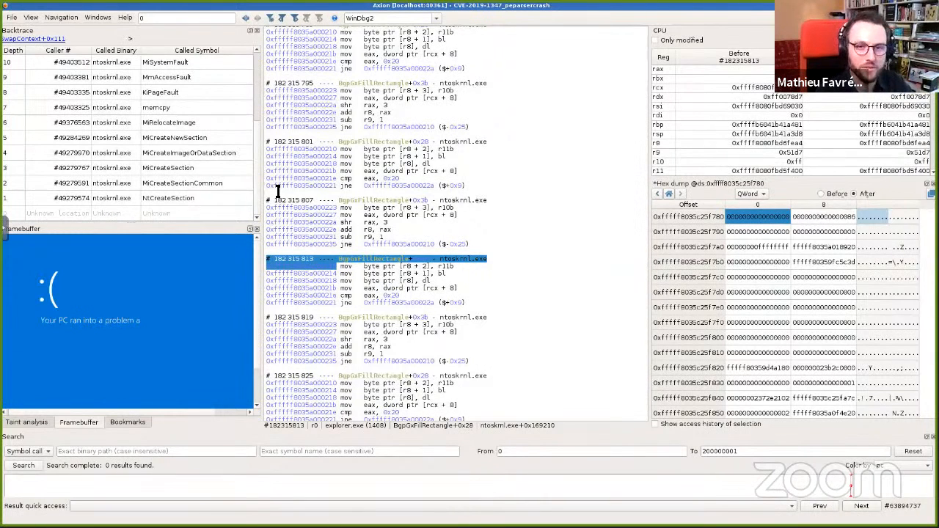
pyautogui.scroll(3, 249, 130)
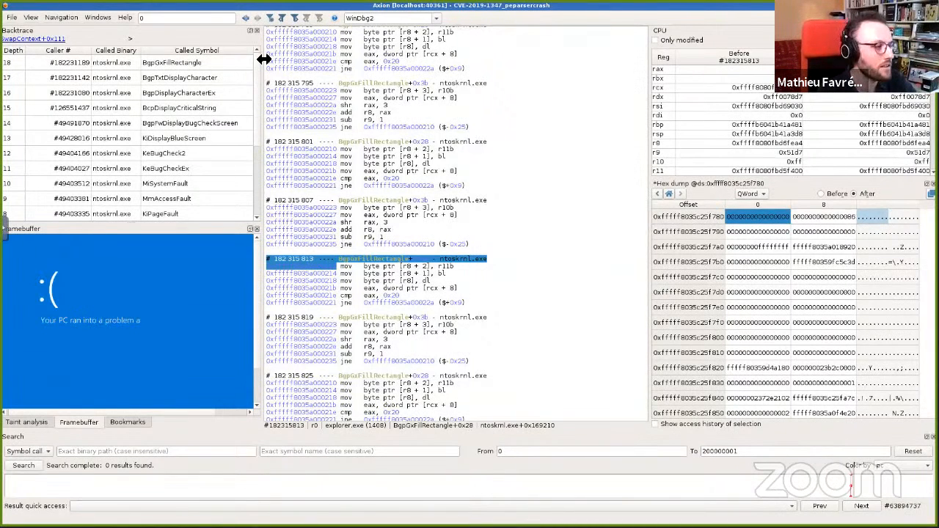
# Step: Follow the backtrace from KeBugCheck2 down to KiPageFault and highlight the faulting qword ptr [rcx + rdx] operand
pyautogui.click(182, 159)
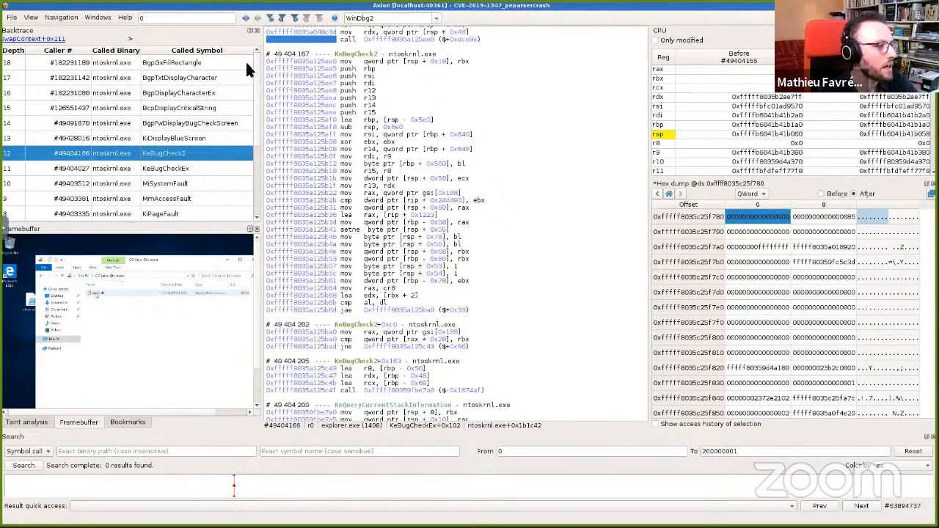
pyautogui.click(194, 168)
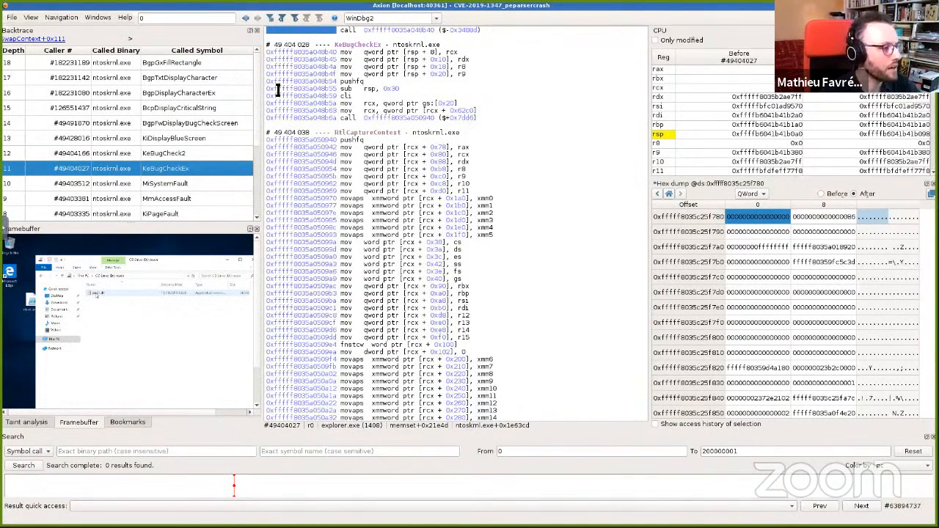
pyautogui.moveTo(256, 89); pyautogui.dragTo(257, 136)
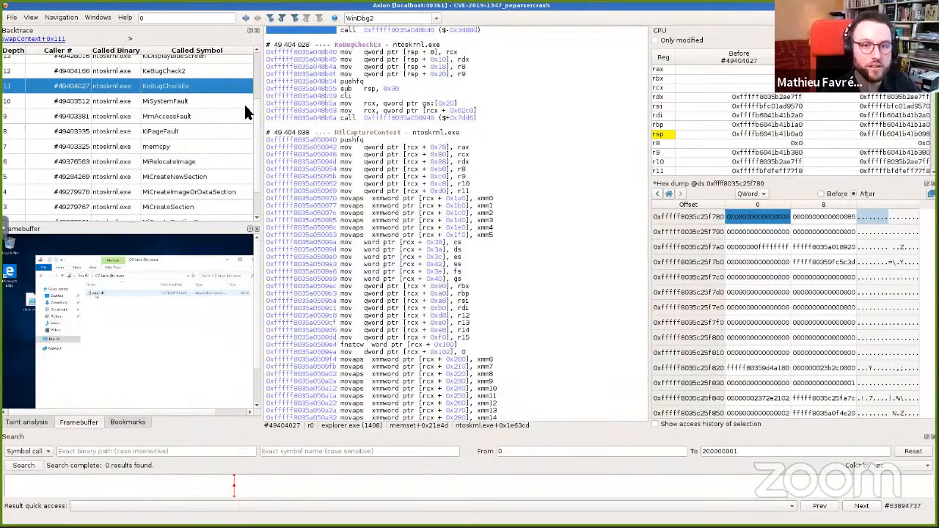
pyautogui.click(182, 118)
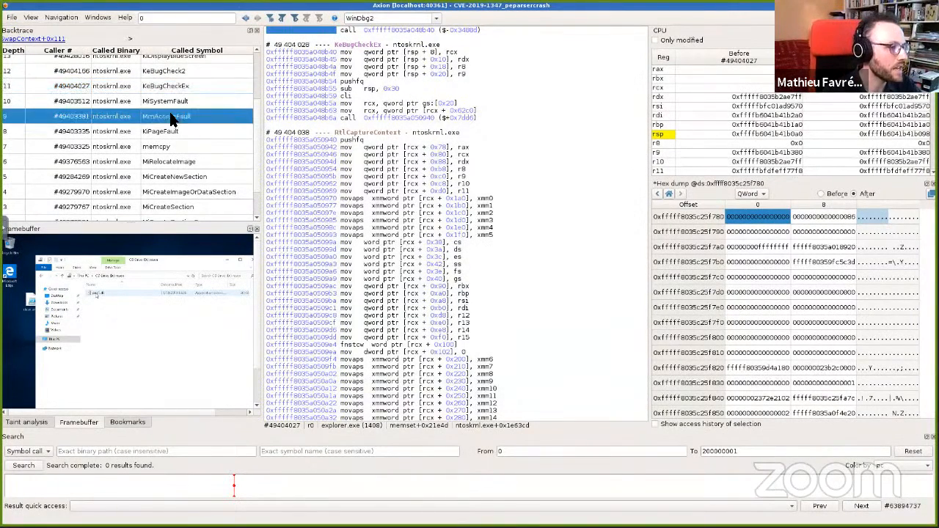
pyautogui.click(176, 132)
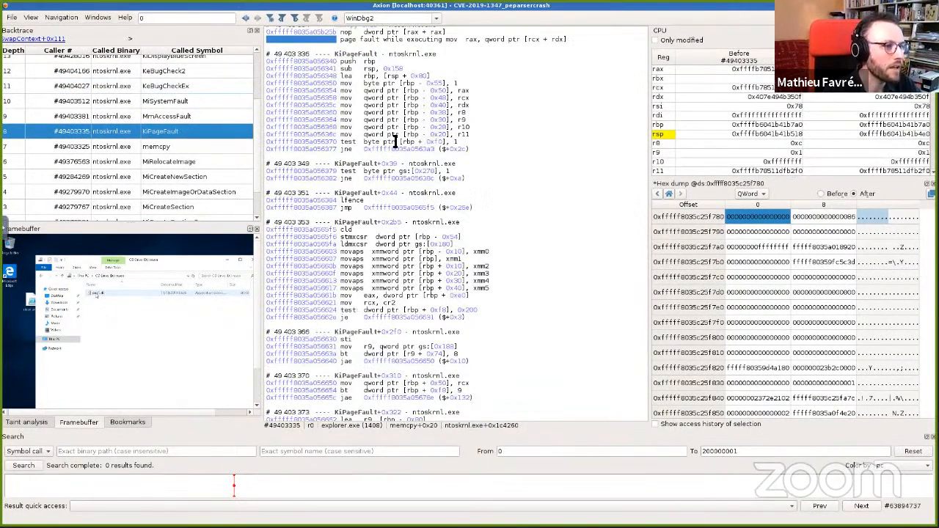
pyautogui.scroll(5, 396, 141)
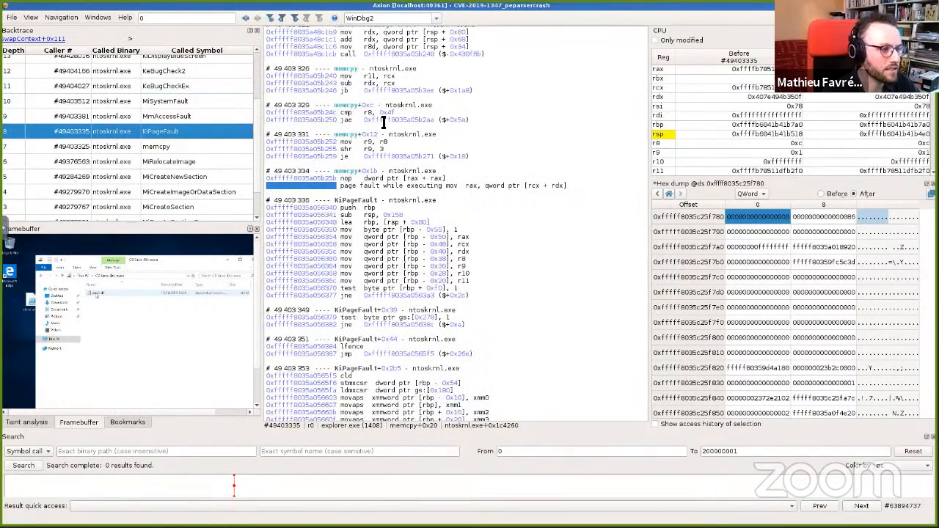
pyautogui.click(543, 187)
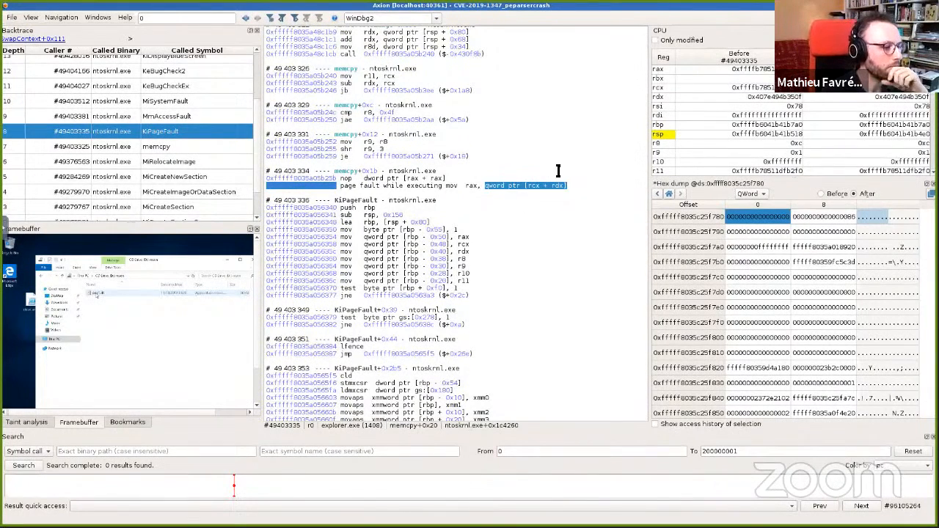
pyautogui.scroll(2, 510, 172)
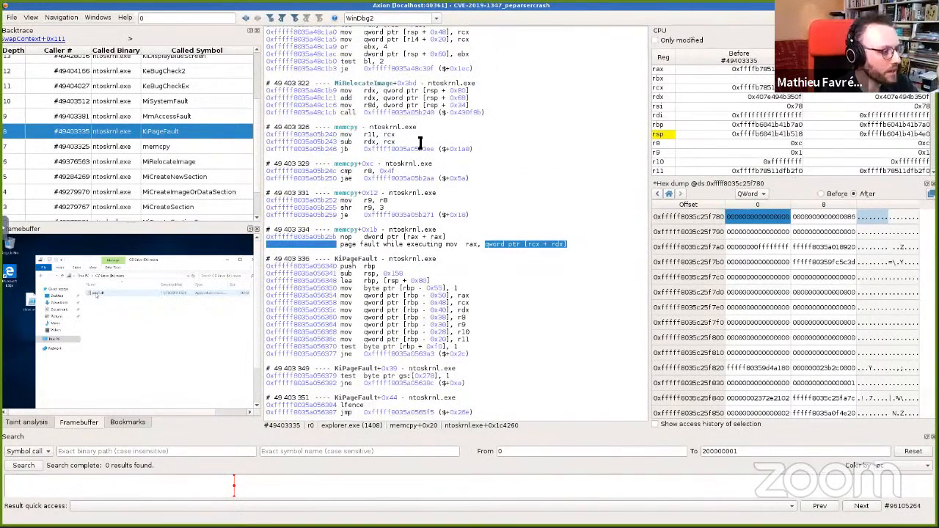
# Step: Search for symbol calls to KeBugCheckEx in c:/windows/system32/ntoskrnl.exe and jump to the result
pyautogui.click(85, 452)
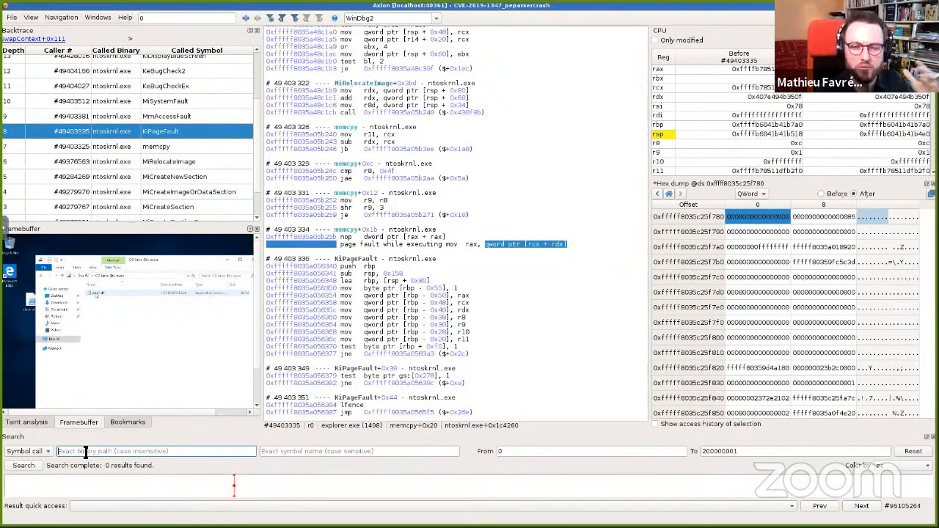
pyautogui.write('c:/windows/system32/ntoskrnl.exe')
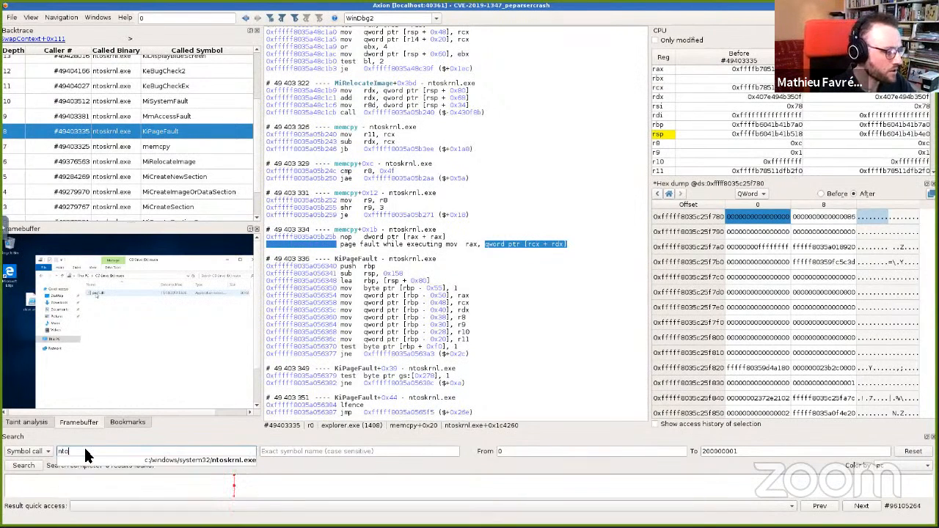
pyautogui.press('Tab')
pyautogui.write('KeBugCheck')
pyautogui.press('Down')
pyautogui.press('Down')
pyautogui.press('Return')
pyautogui.click(263, 490)
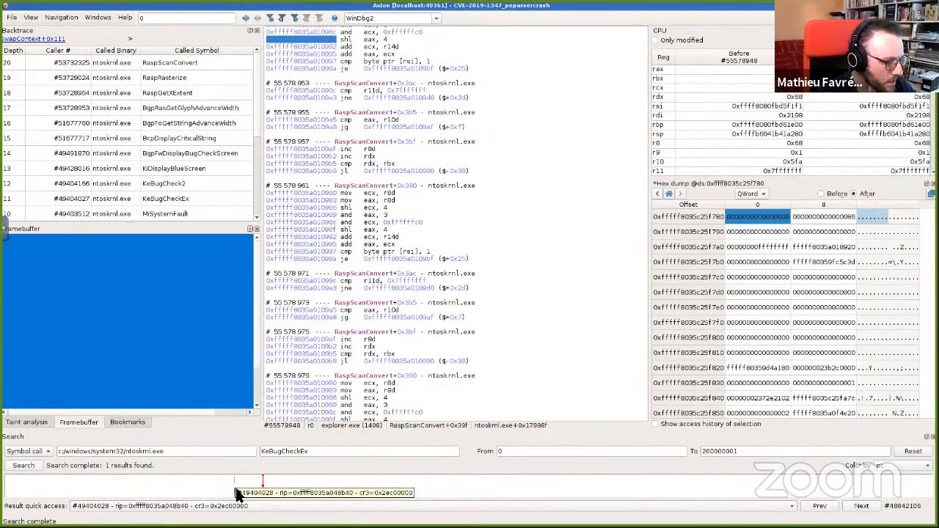
pyautogui.click(861, 506)
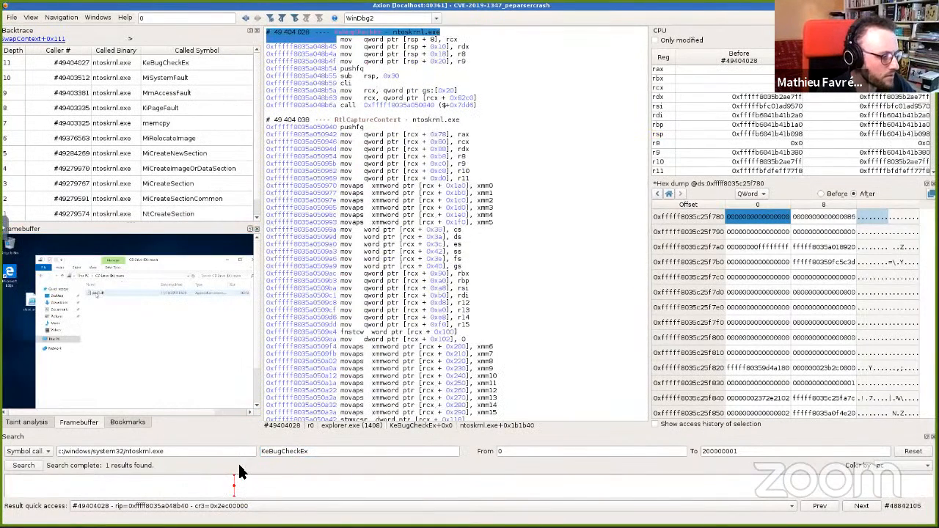
# Step: Return to the KiPageFault frame and select the MiRelocateImage call preceding the faulting memcpy
pyautogui.scroll(2, 393, 74)
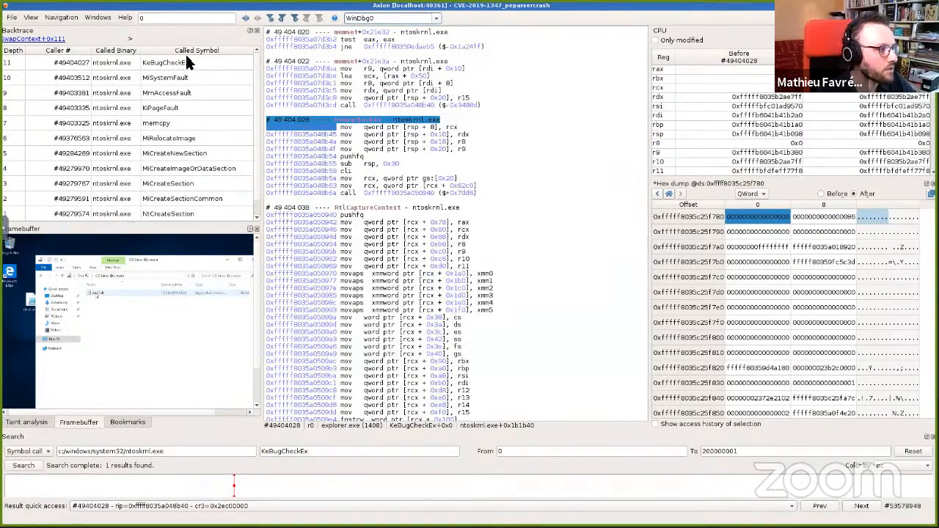
pyautogui.click(178, 110)
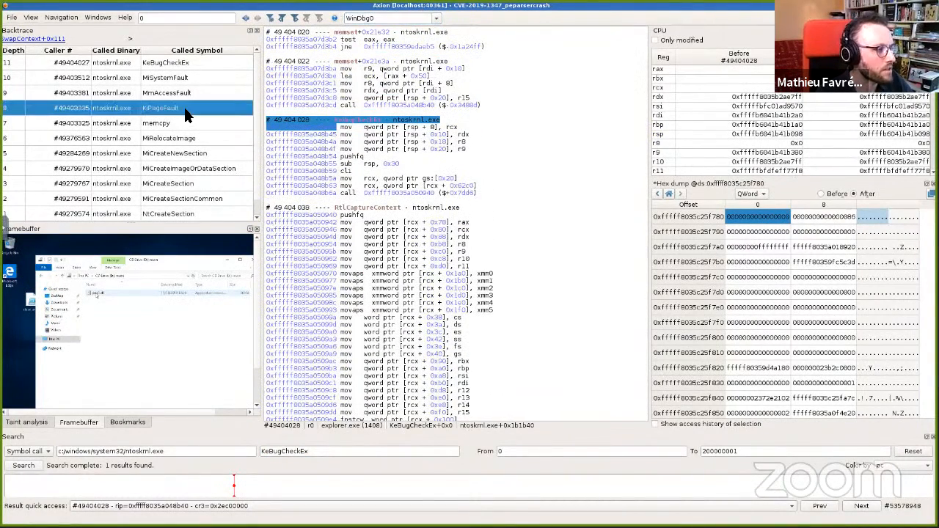
pyautogui.scroll(6, 462, 178)
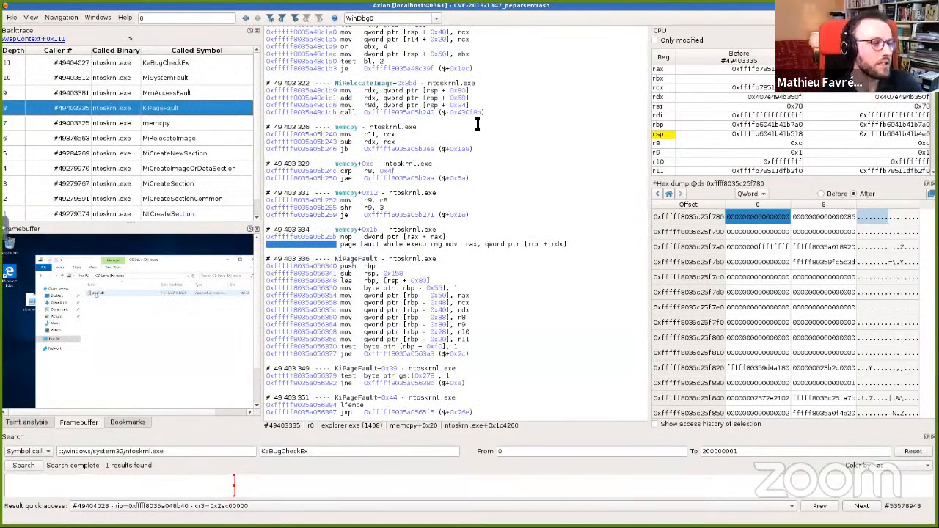
pyautogui.moveTo(543, 249)
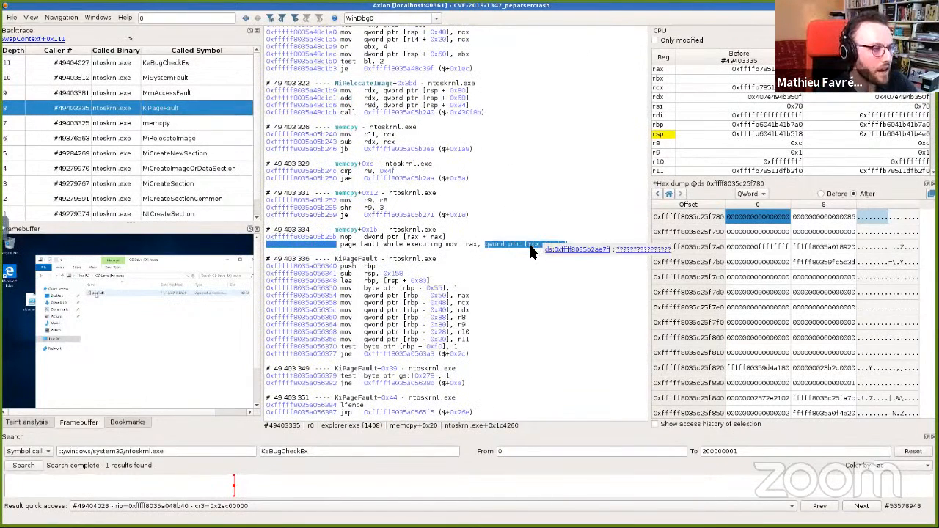
pyautogui.click(461, 91)
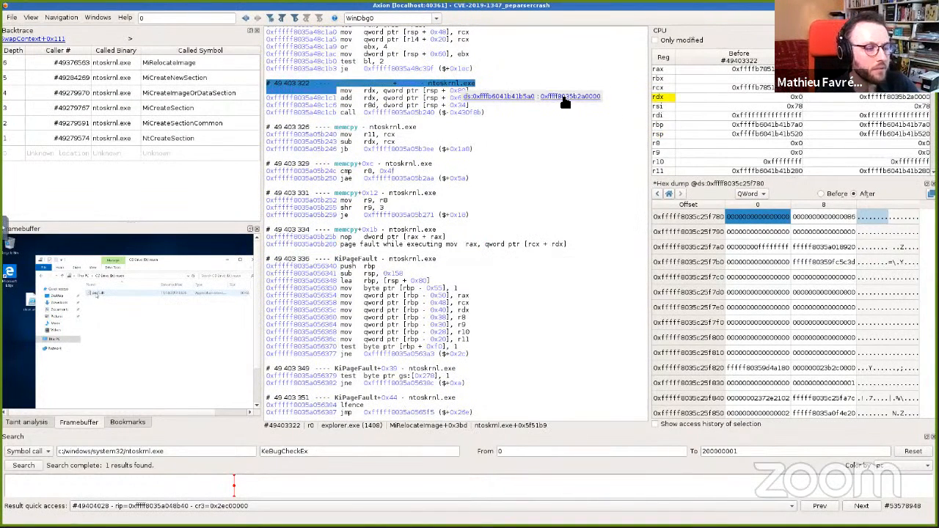
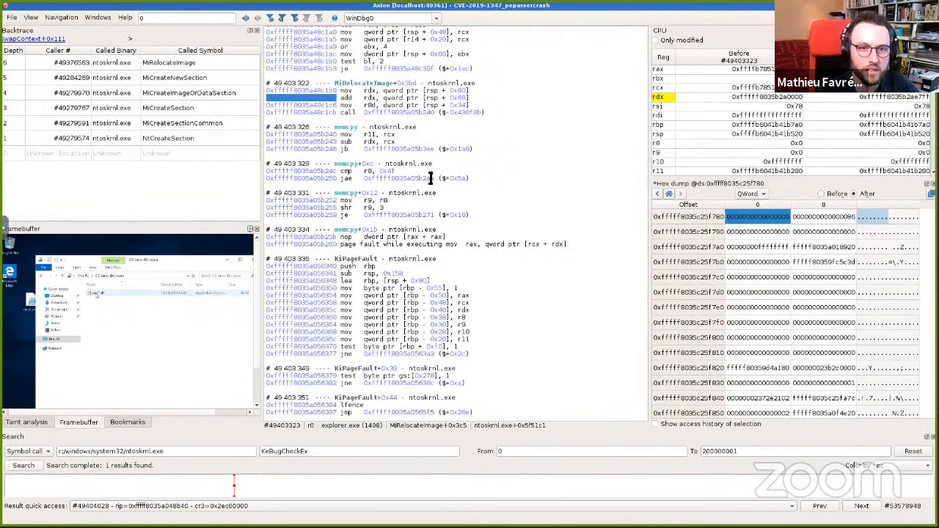
# Step: Inspect the stack operands of the mov and add instructions that compute rdx before the memcpy call in MiRelocateImage
pyautogui.click(455, 91)
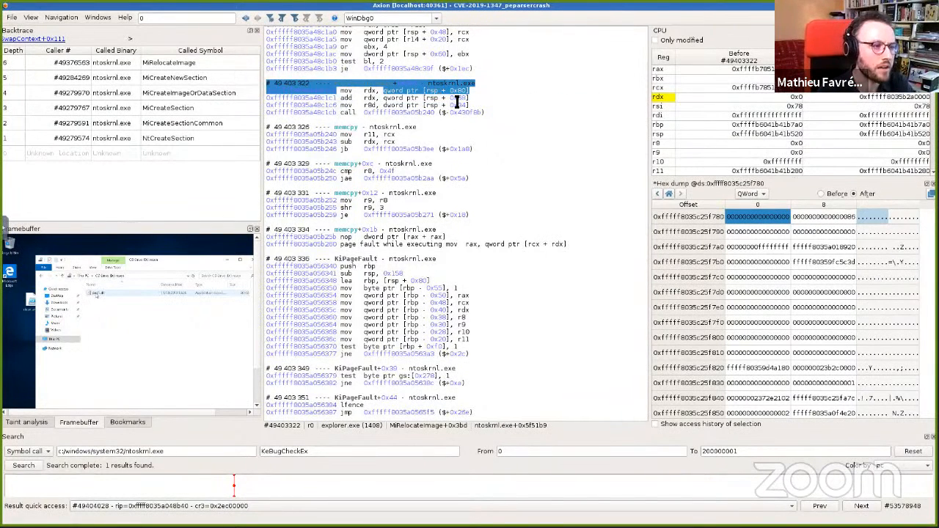
pyautogui.click(460, 101)
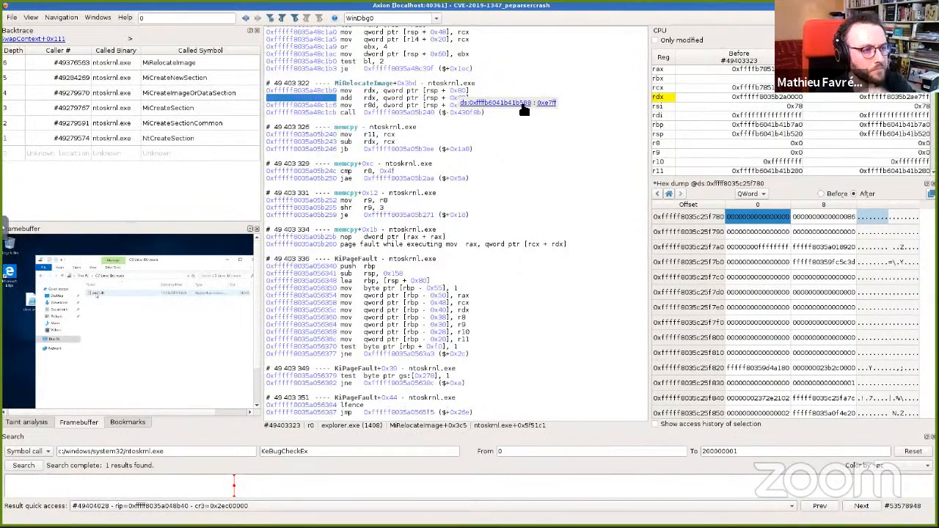
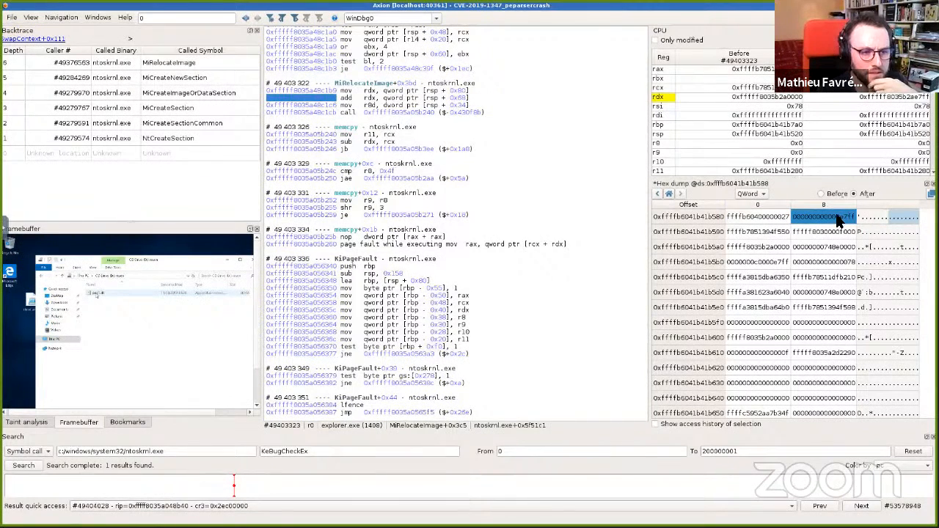
# Step: Show the memory access history of the selected stack value and jump to its write at transition #49376669
pyautogui.click(692, 425)
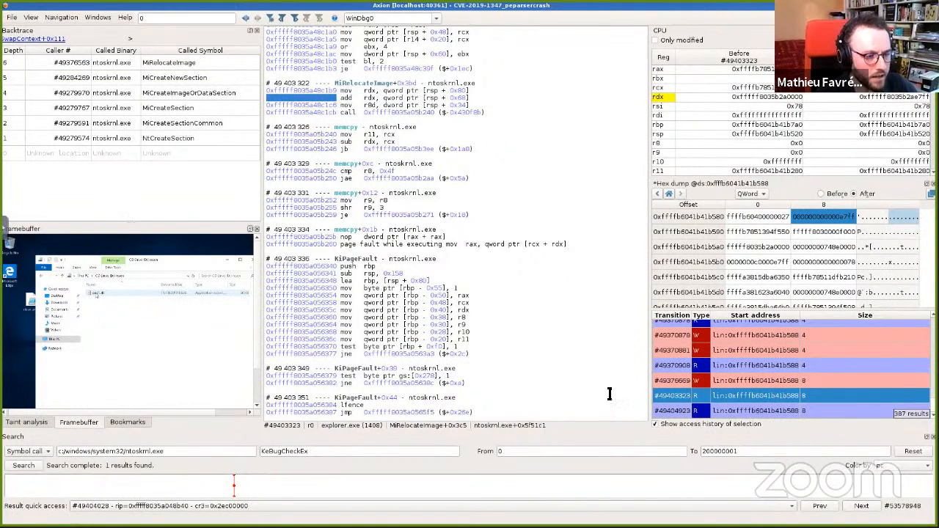
pyautogui.click(761, 384)
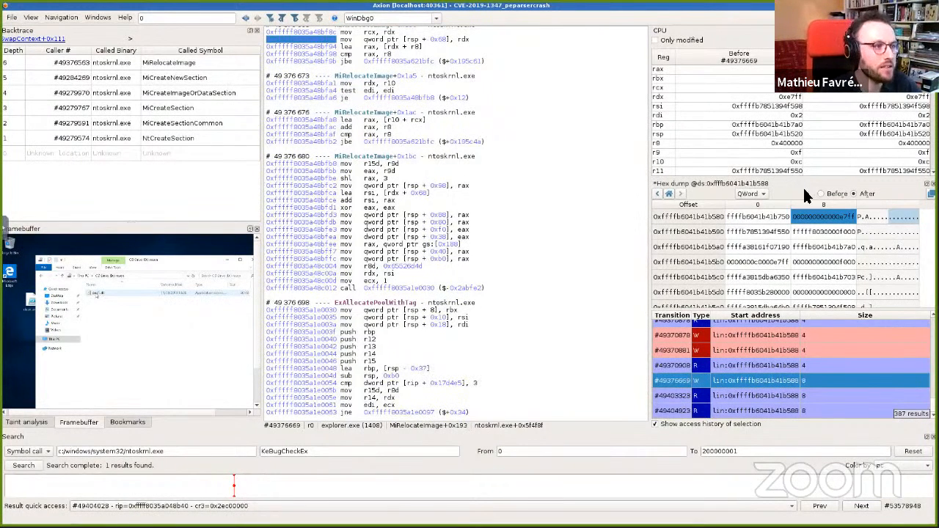
# Step: Highlight every use of rdx in MiRelocateImage to trace where the stored value comes from
pyautogui.scroll(4, 545, 218)
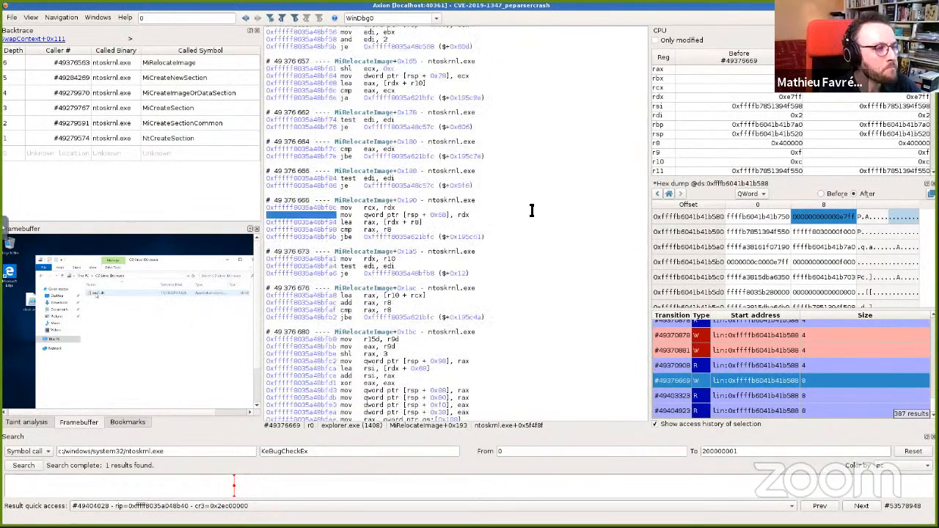
pyautogui.doubleClick(459, 215)
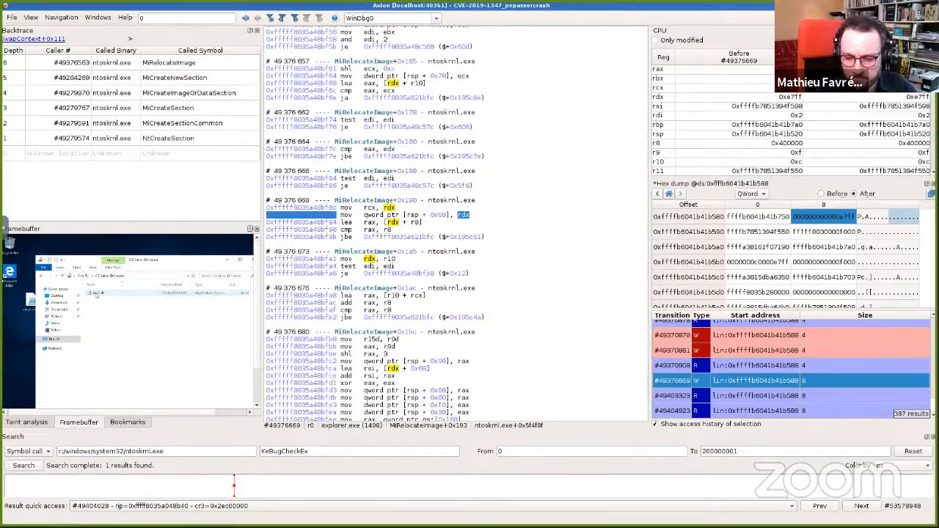
pyautogui.scroll(4, 462, 293)
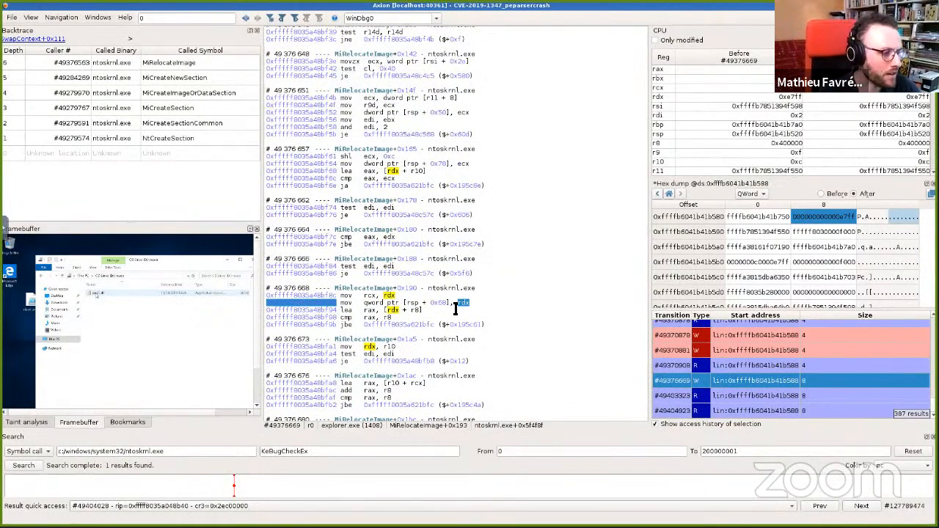
pyautogui.scroll(2, 457, 312)
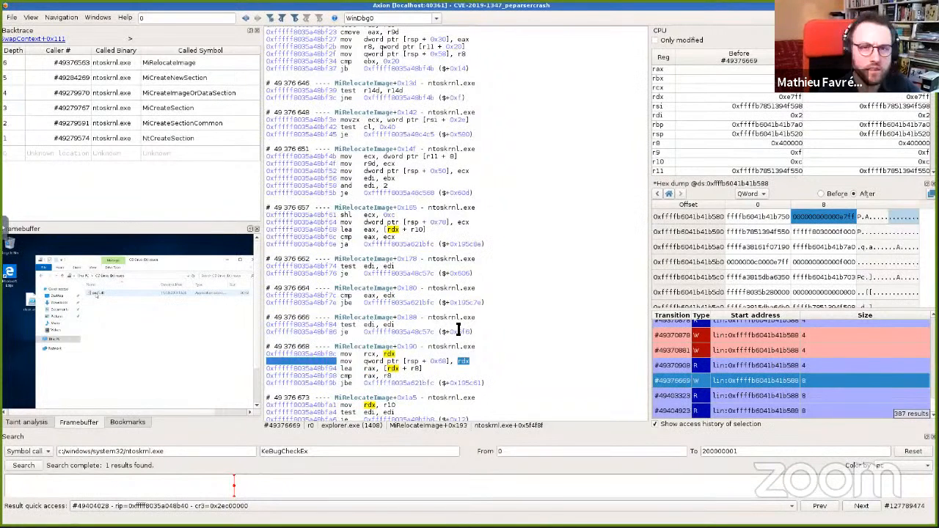
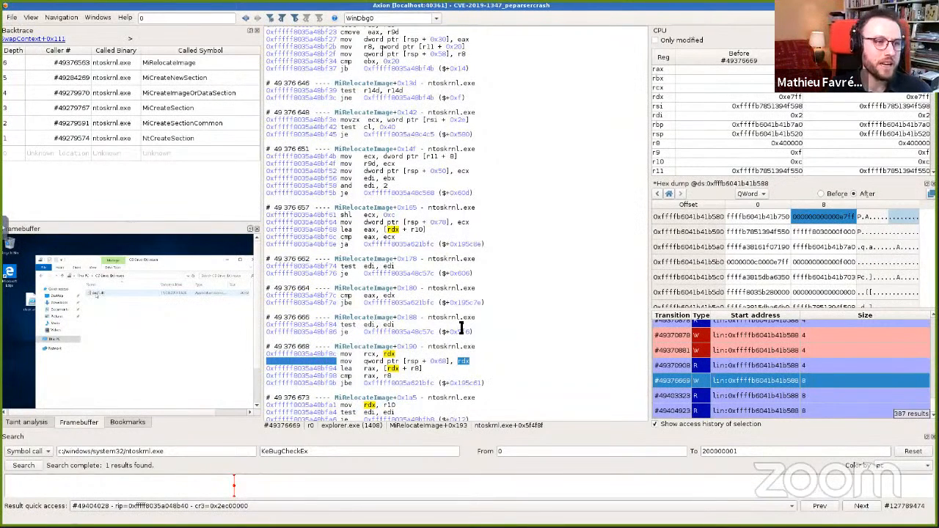
# Step: Go forward to the memcpy page-fault transition #49403323 and copy the hex dump's current address range
pyautogui.click(247, 19)
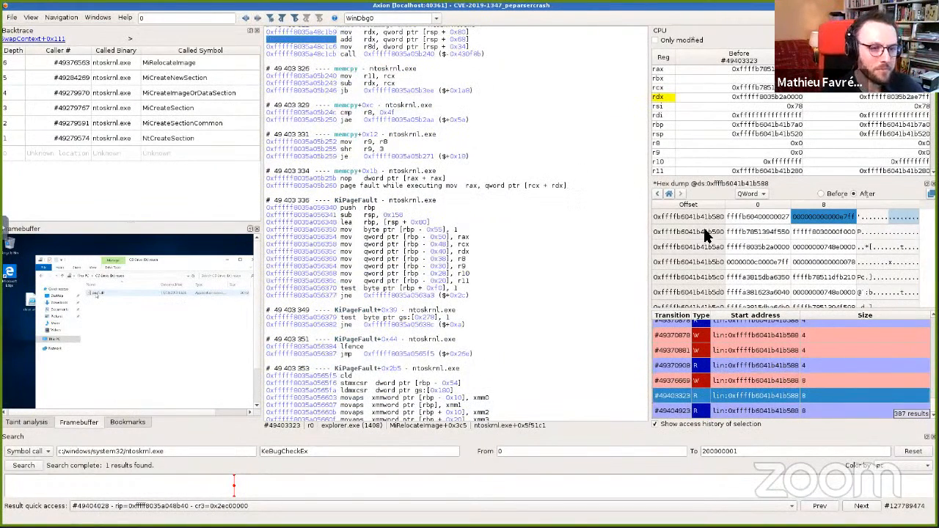
pyautogui.rightClick(812, 216)
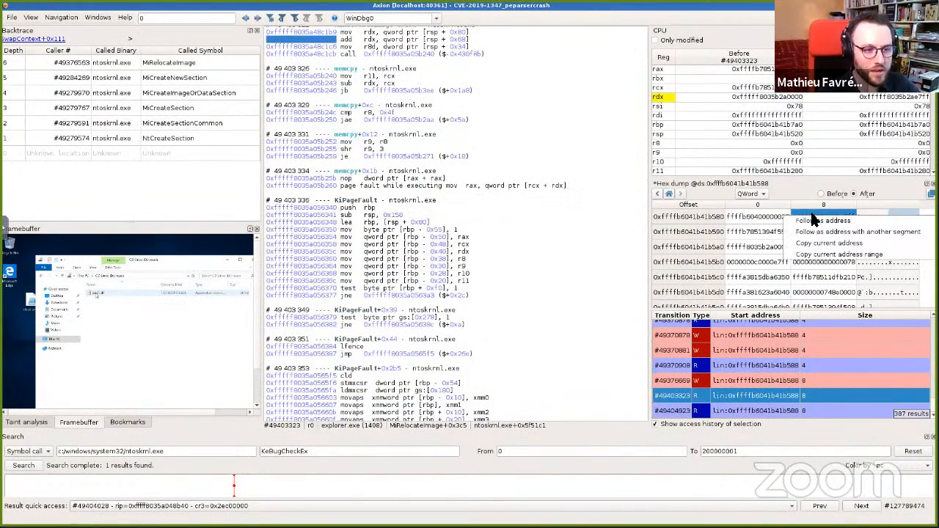
pyautogui.click(829, 254)
# Step: Set up a taint analysis from transition 49403323 back to 0, tagging the copied 8-byte address range as Tag0
pyautogui.click(28, 422)
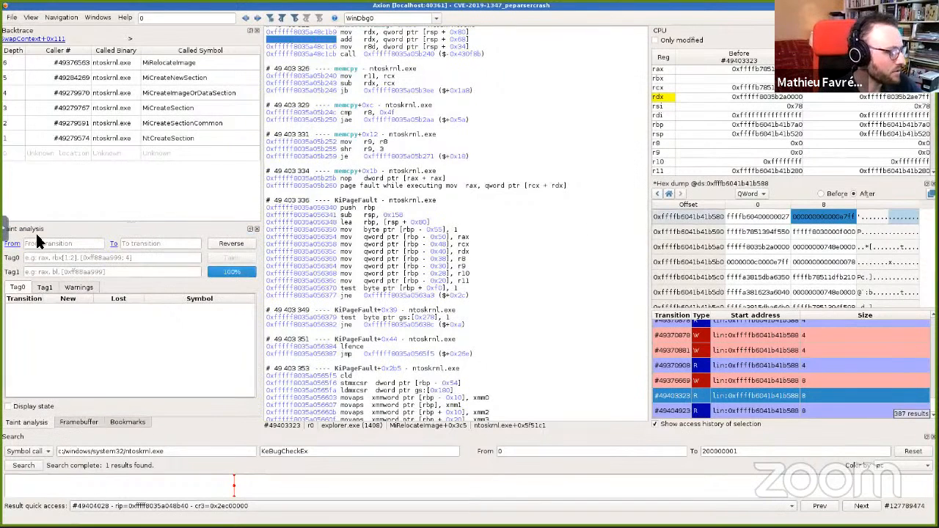
pyautogui.write('[ds:0xffffb6041b41b588 : 8]')
pyautogui.click(12, 243)
pyautogui.click(51, 246)
pyautogui.click(128, 262)
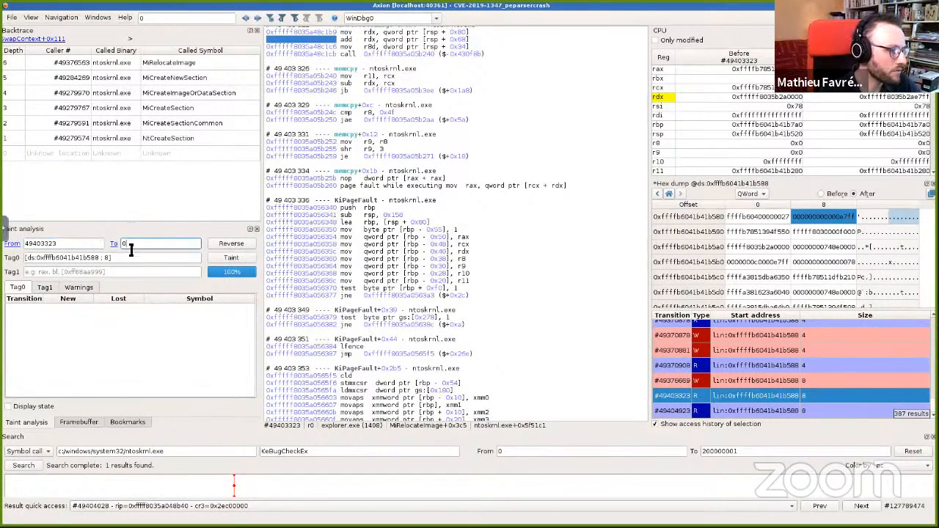
pyautogui.moveTo(112, 257); pyautogui.dragTo(24, 257)
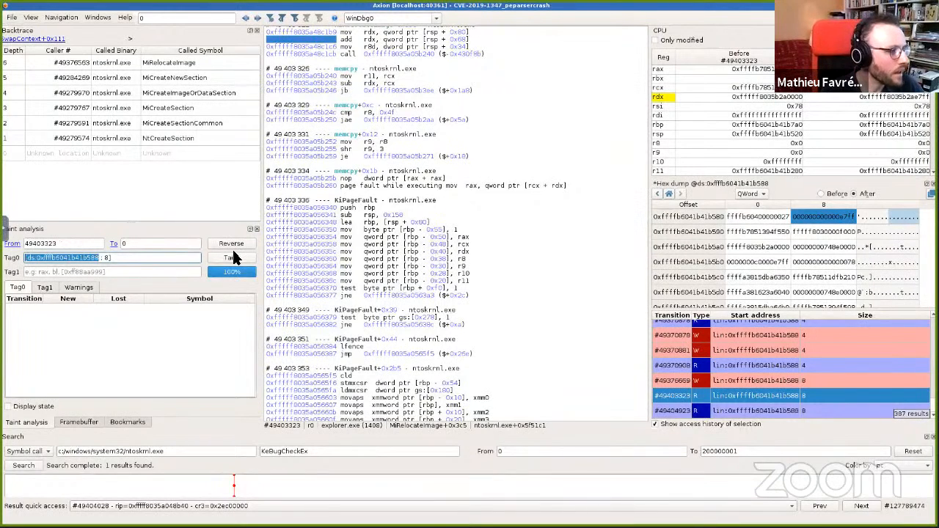
# Step: Switch to the presentation slides and go back two slides to the dynamic taint analysis diagram
pyautogui.hotkey('alt', 'Tab')
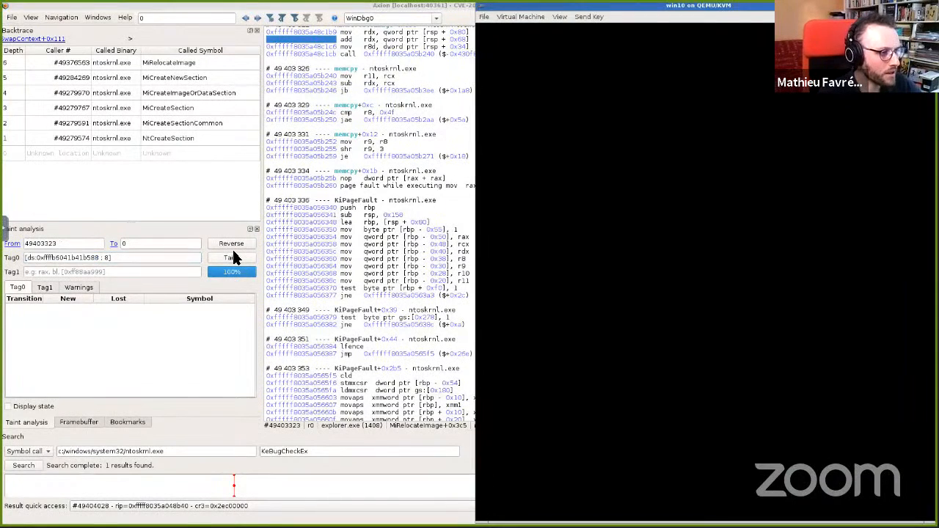
pyautogui.hotkey('alt', 'Tab')
pyautogui.hotkey('alt', 'Tab')
pyautogui.hotkey('alt', 'Tab')
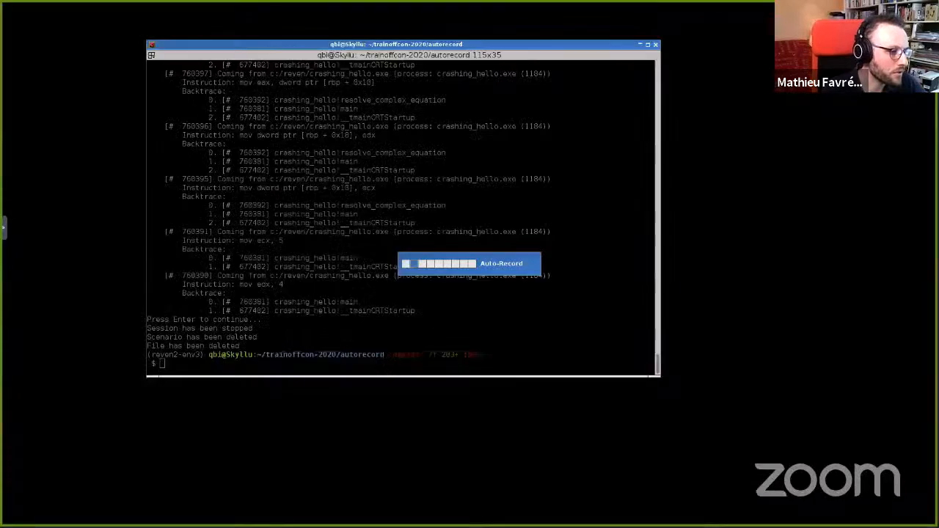
pyautogui.hotkey('alt', 'Tab')
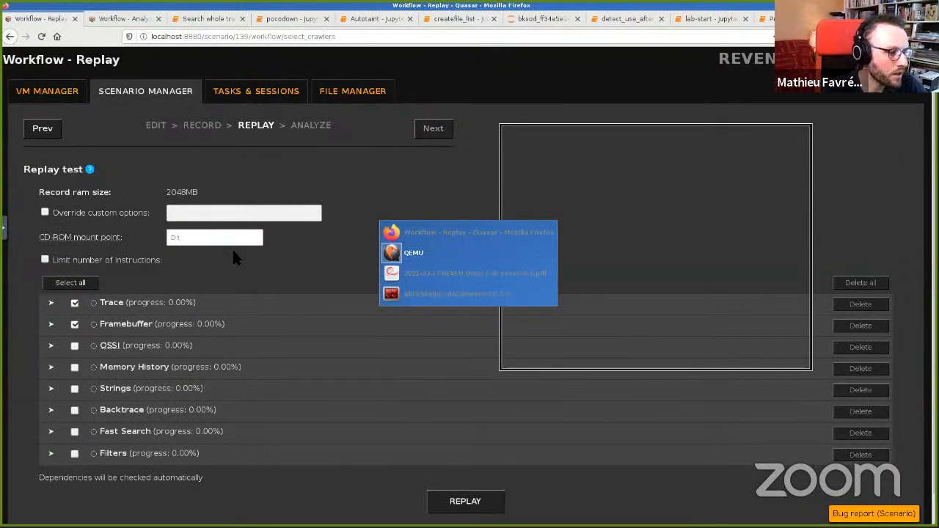
pyautogui.hotkey('alt', 'Tab')
pyautogui.press('Left')
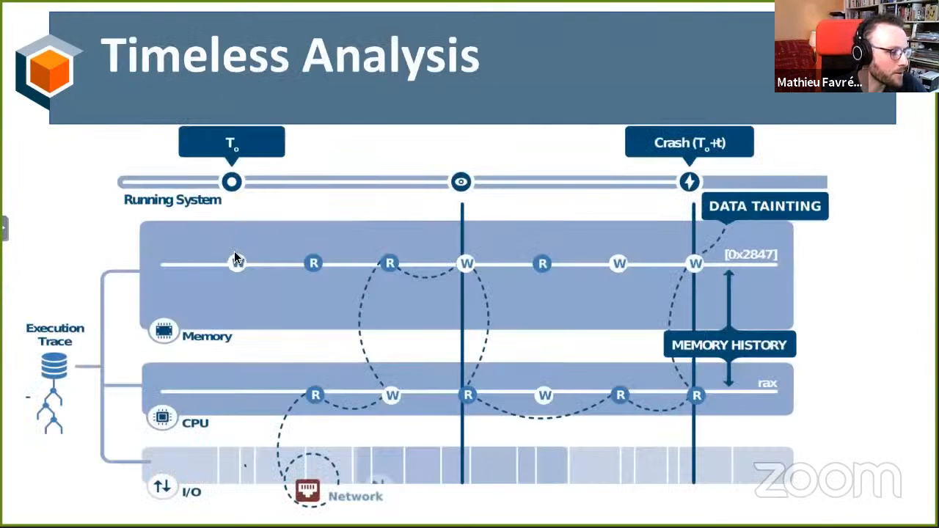
pyautogui.press('Left')
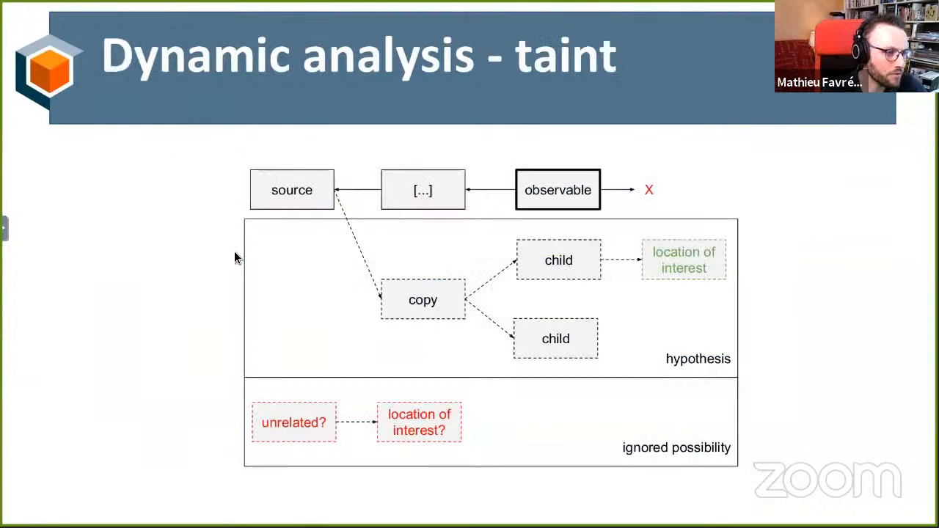
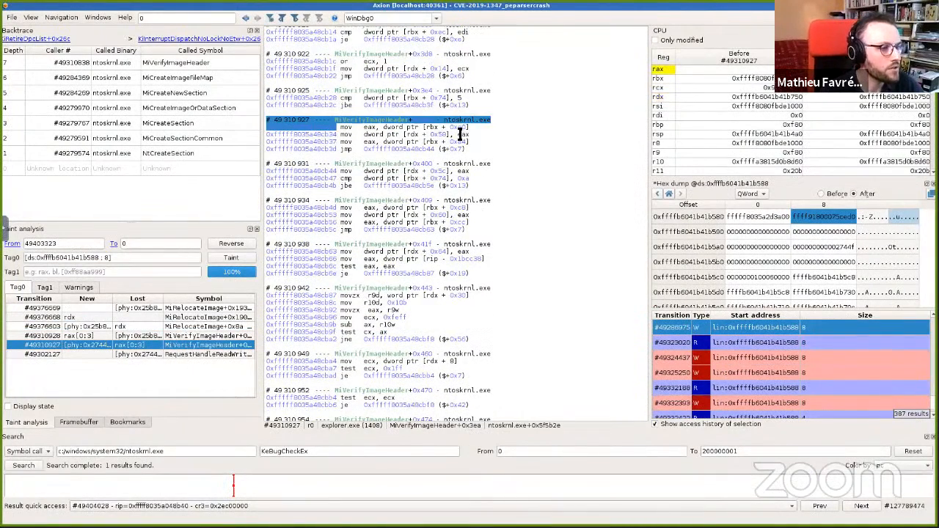
# Step: Open the hex dump and access history of the [rbx + 0xa0] memory operand in the tainted MiVerifyImageHeader instruction
pyautogui.moveTo(465, 128)
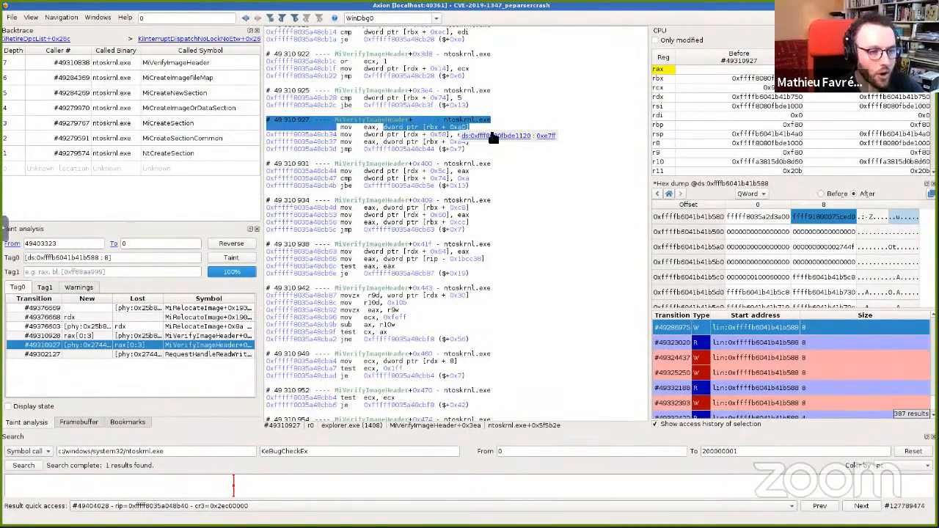
pyautogui.click(490, 137)
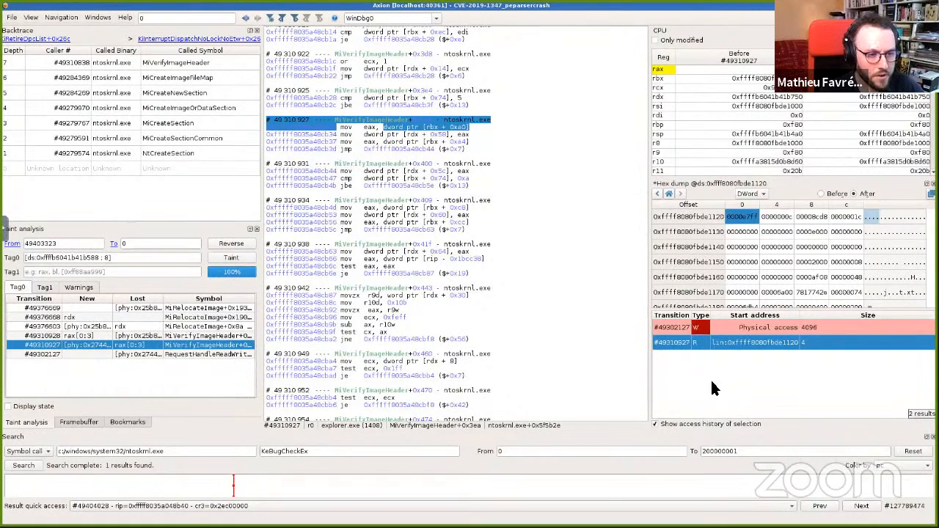
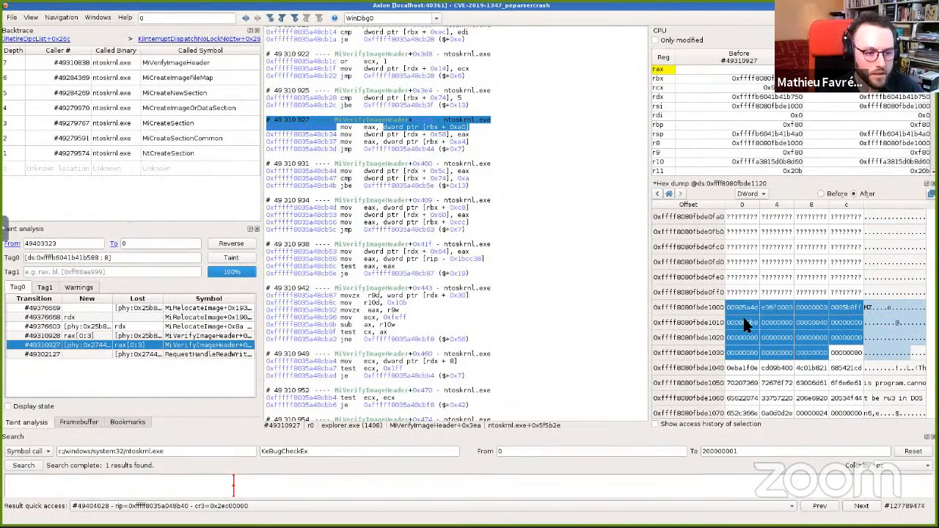
# Step: Navigate the hex dump to the address of the [rbx + 0xa0] operand at 0xffff8080fbde1120
pyautogui.click(668, 194)
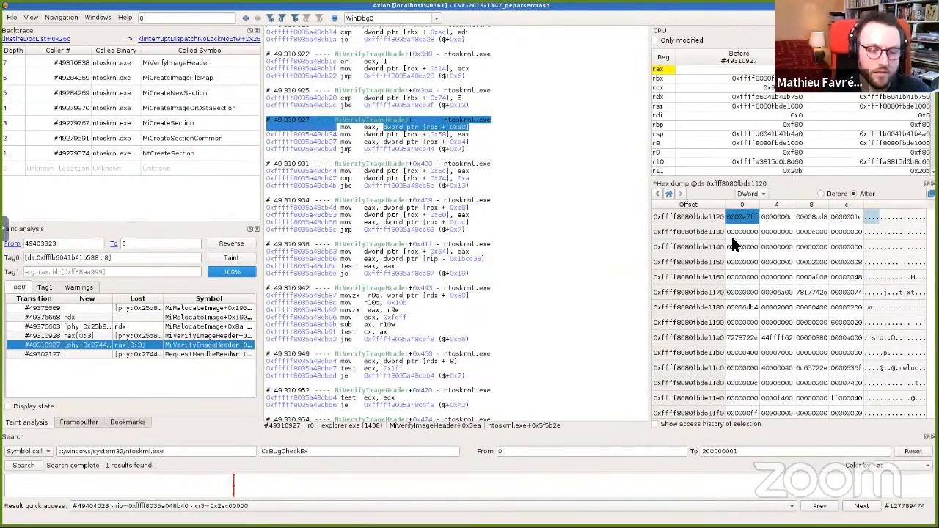
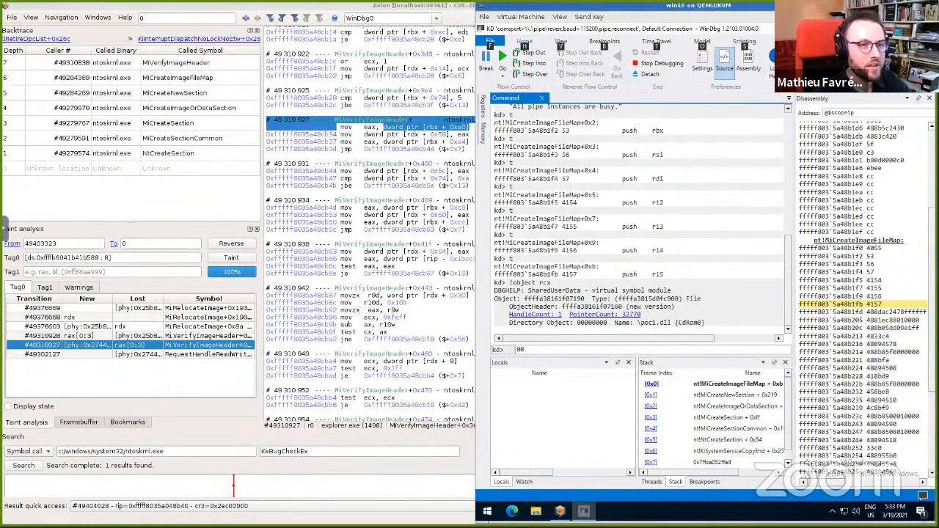
# Step: Open the RvnKdBridge window to check its session settings and log, then return to WinDbg
pyautogui.press('Escape')
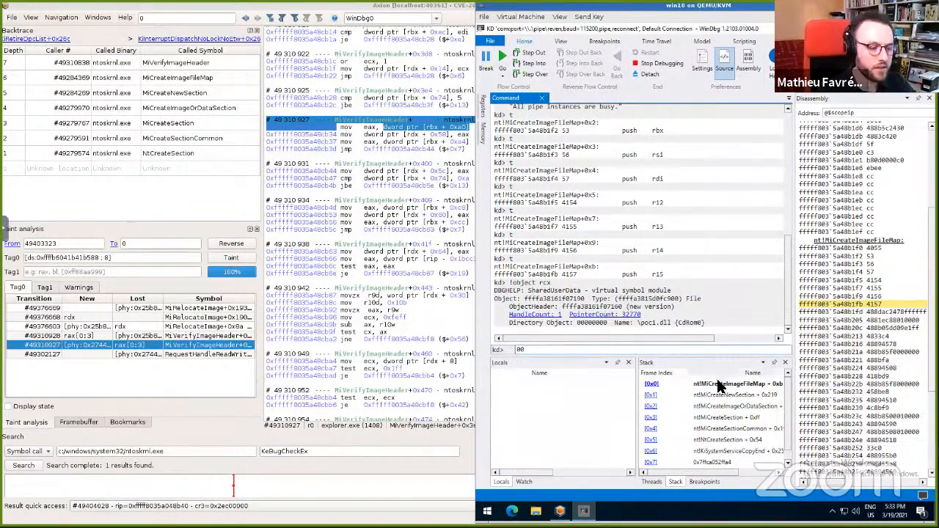
pyautogui.click(560, 512)
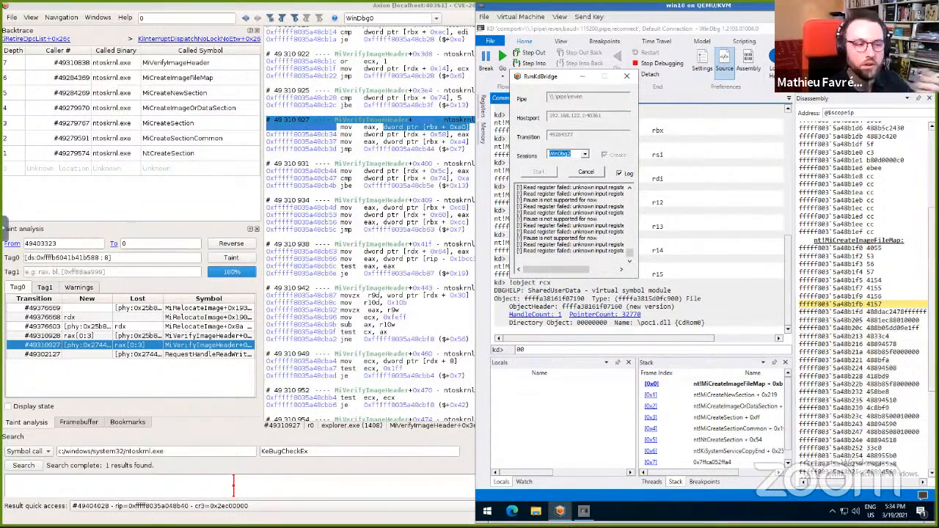
pyautogui.click(525, 349)
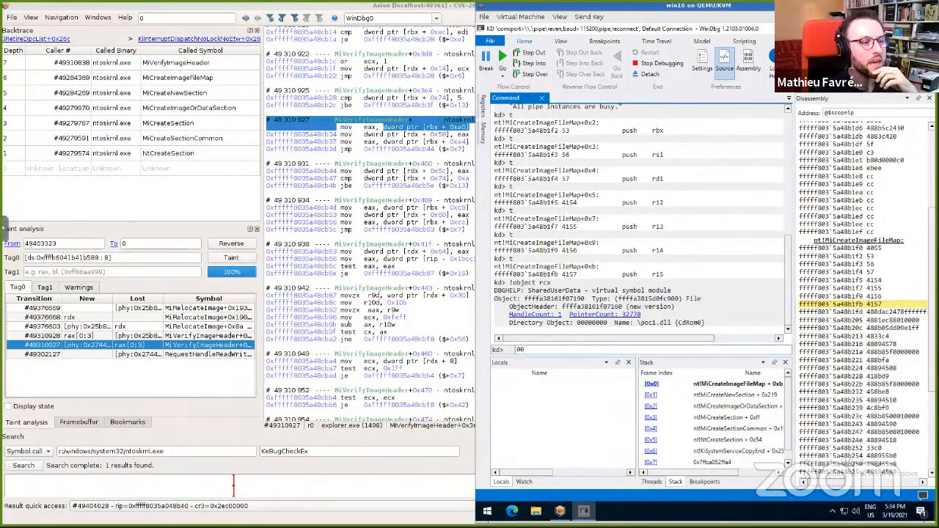
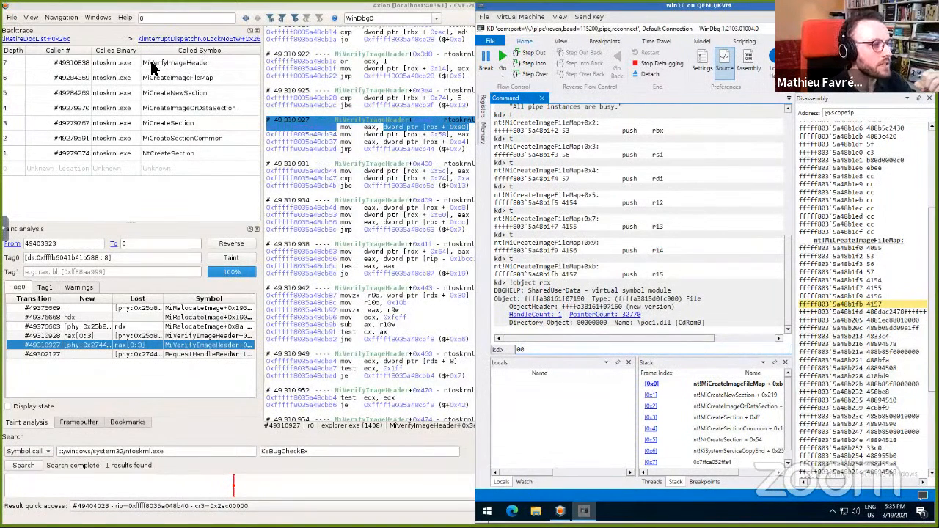
# Step: Switch back to Axion and select the MiVerifyImageHeader frame in the backtrace
pyautogui.click(209, 64)
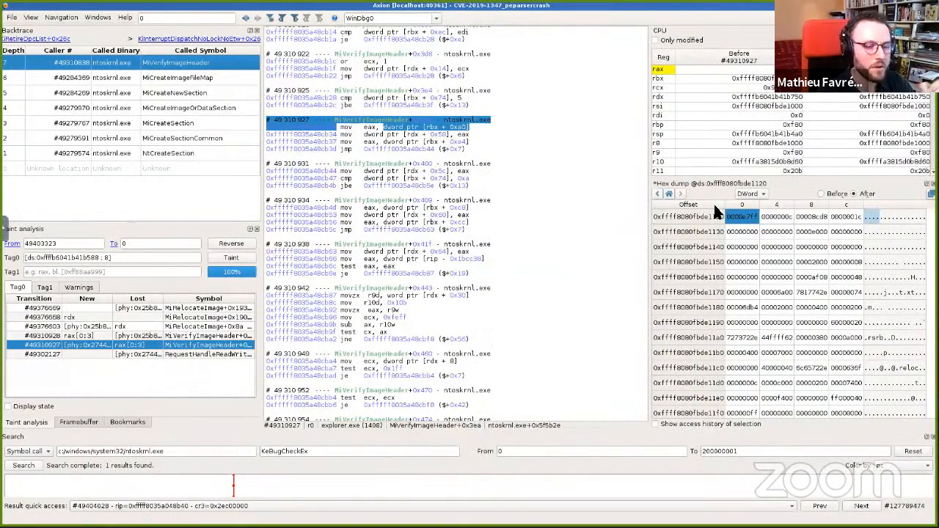
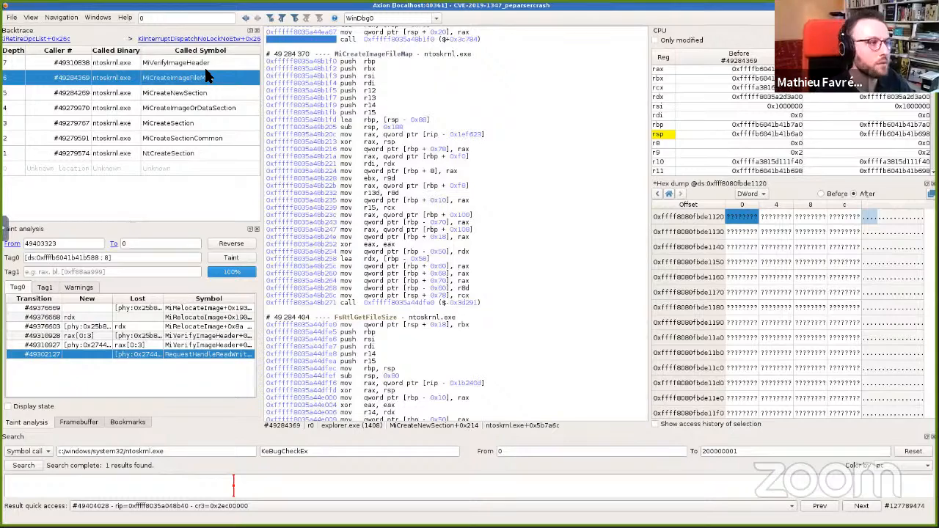
# Step: Switch to the WinDbg session attached to the replay
pyautogui.hotkey('alt', 'Tab')
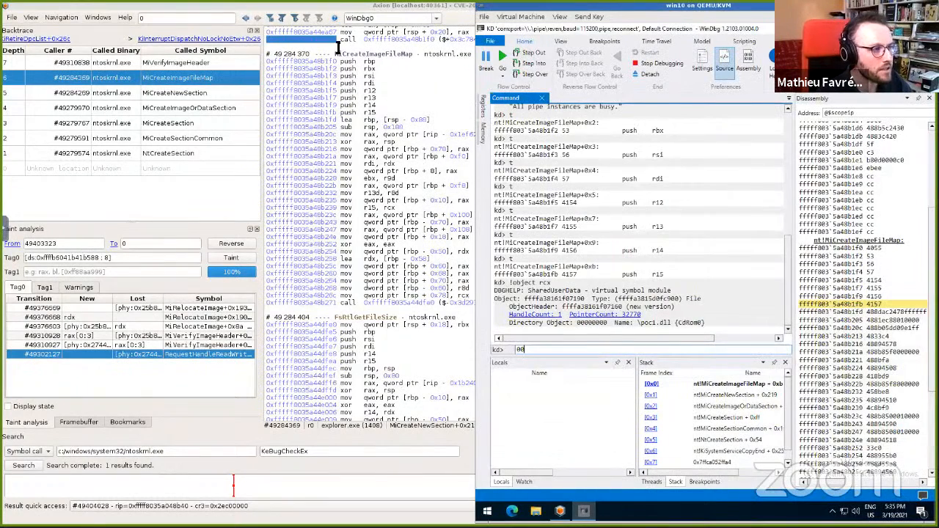
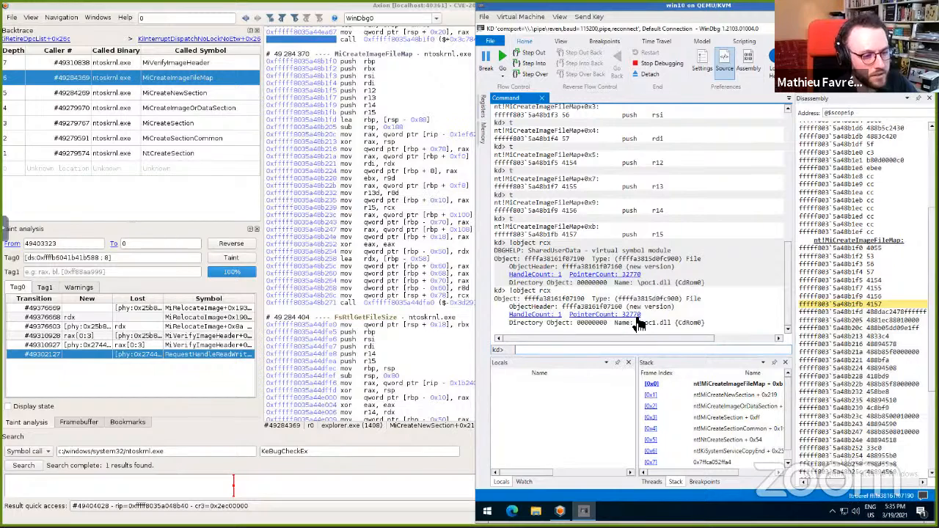
# Step: Select the poc1.dll file name in the !object rcx output to point out the mapped file
pyautogui.moveTo(638, 323); pyautogui.dragTo(670, 326)
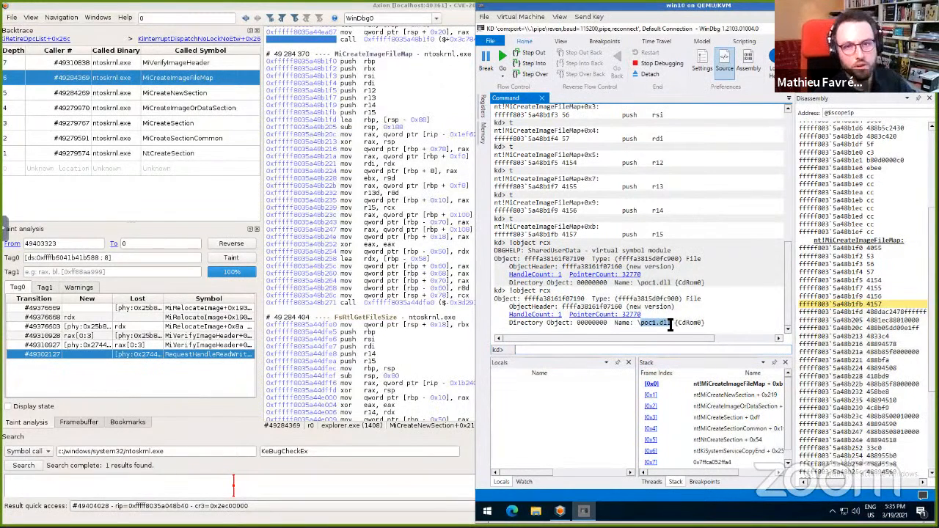
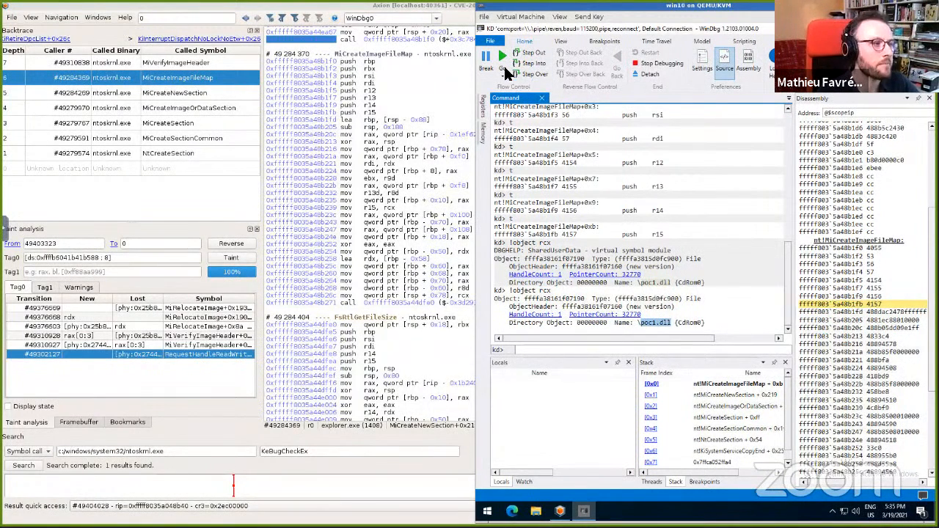
# Step: Synchronize Axion with the WinDbg2 debugger session, checking the bridge's session name on the way
pyautogui.click(435, 18)
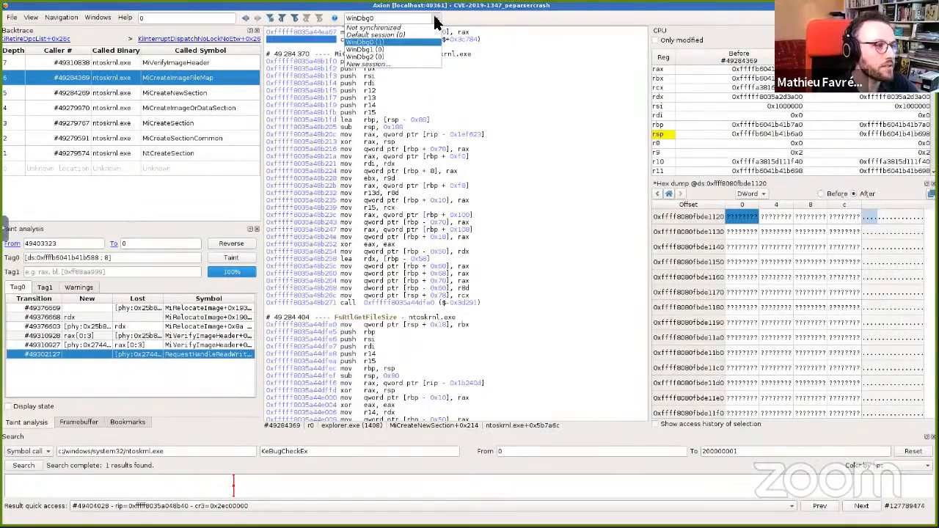
pyautogui.click(382, 62)
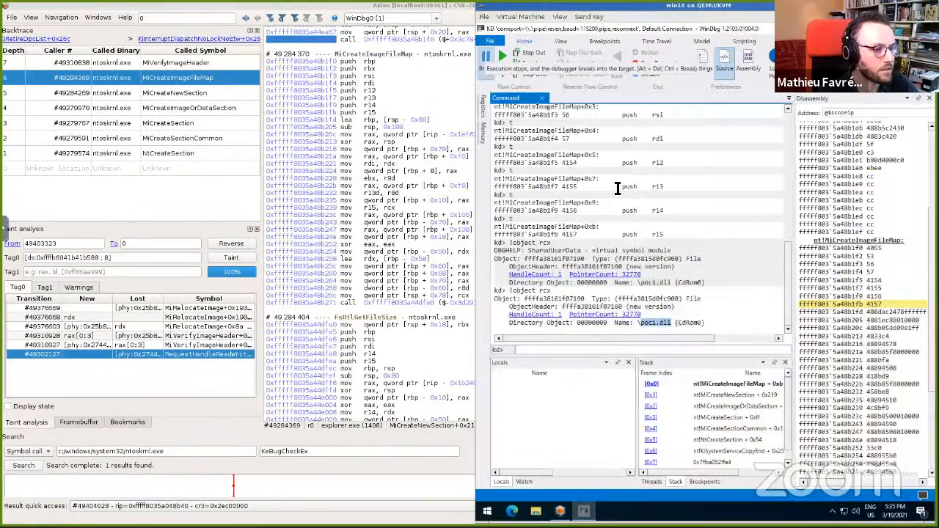
pyautogui.click(559, 511)
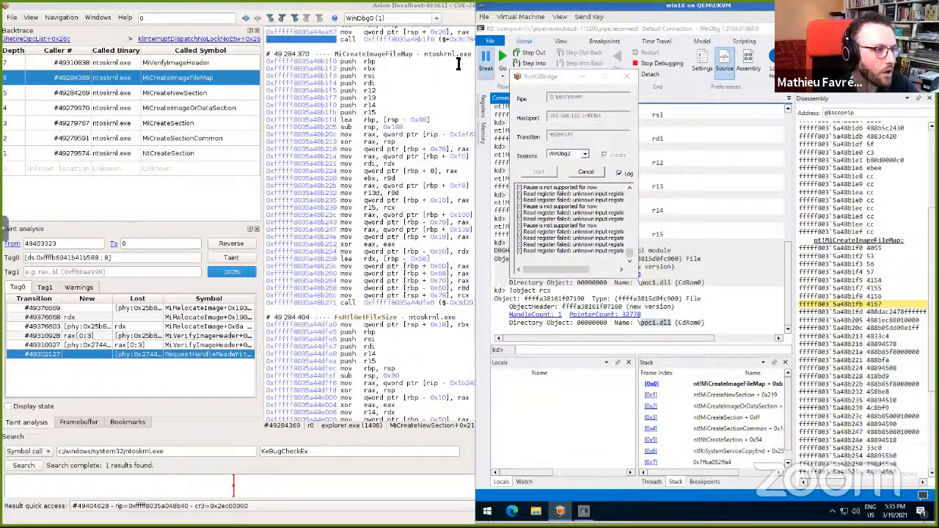
pyautogui.click(436, 18)
pyautogui.click(396, 57)
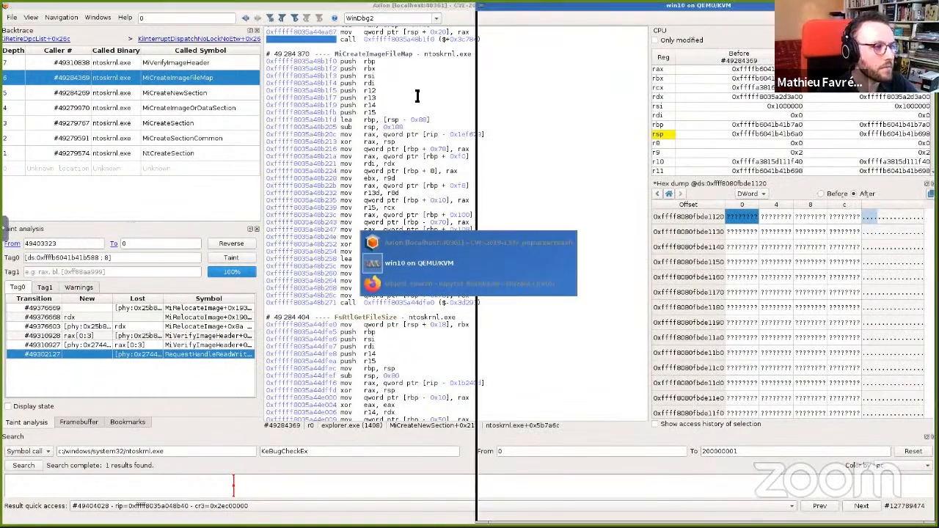
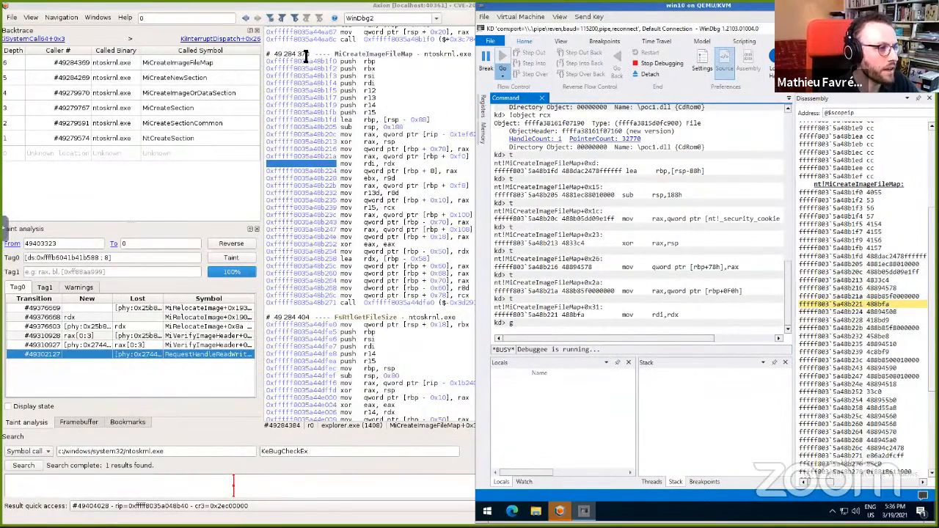
# Step: Copy the MiCreateImageFileMap entry transition 49284370 and start the KD bridge there so WinDbg jumps to it
pyautogui.click(295, 55)
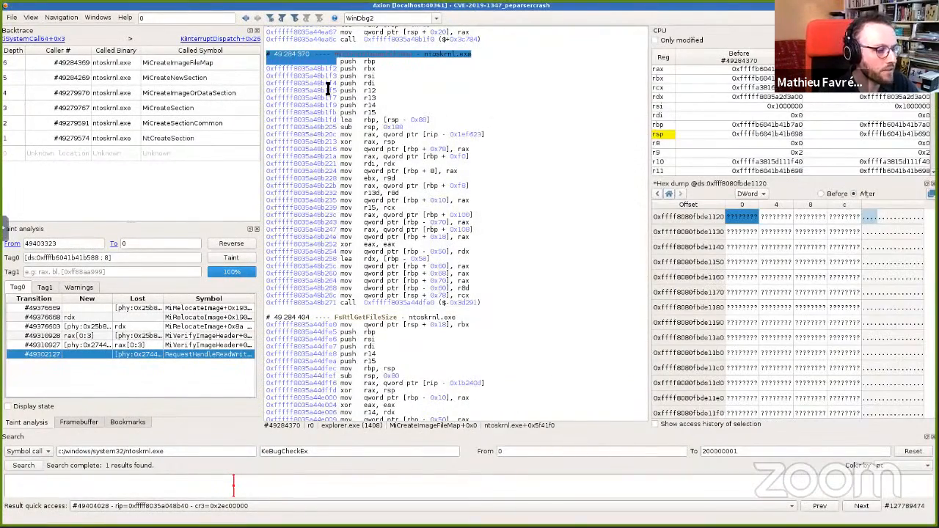
pyautogui.hotkey('alt', 'Tab')
pyautogui.click(560, 511)
pyautogui.click(590, 138)
pyautogui.doubleClick(590, 139)
pyautogui.write('49284370')
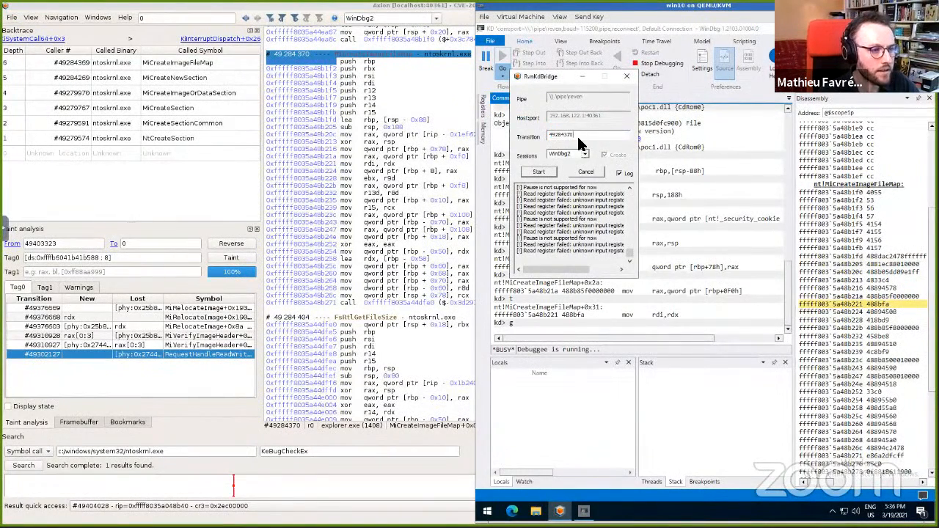
pyautogui.click(548, 170)
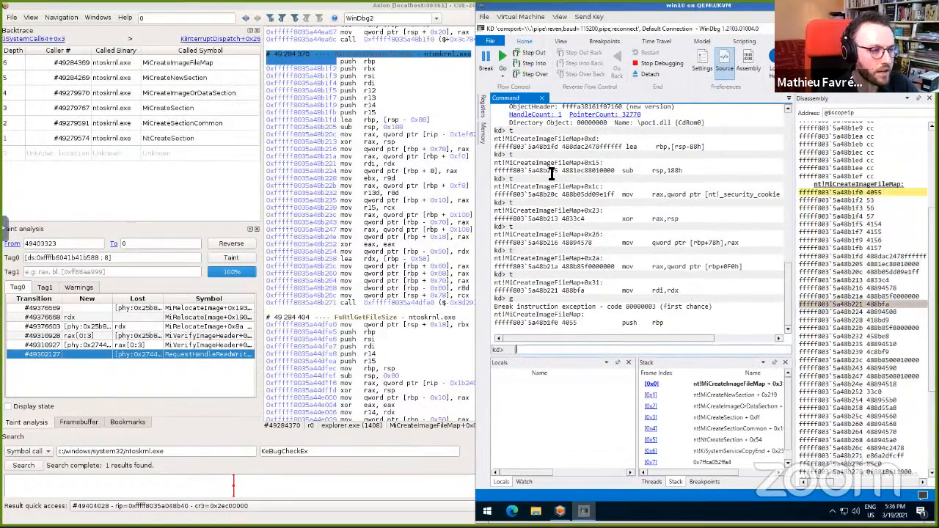
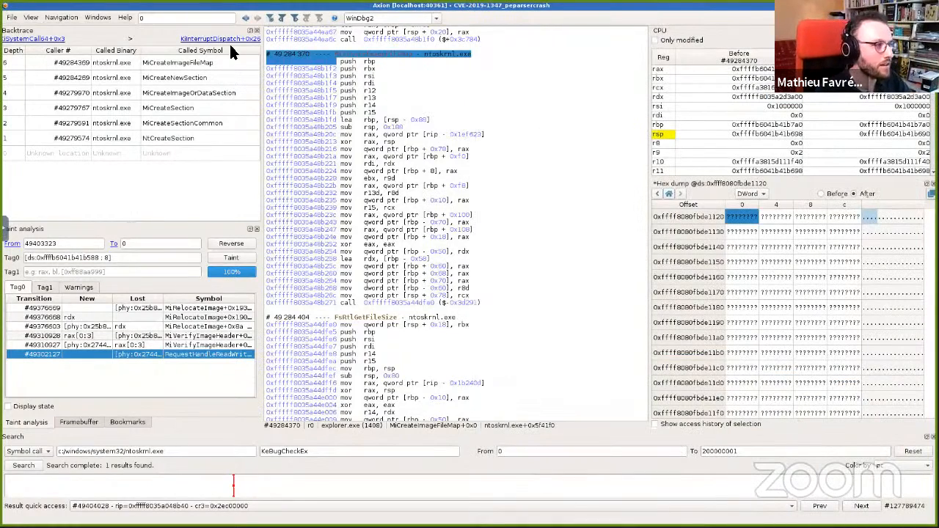
# Step: Navigate back through the history to transition 49310927 in MiVerifyImageHeader
pyautogui.click(245, 19)
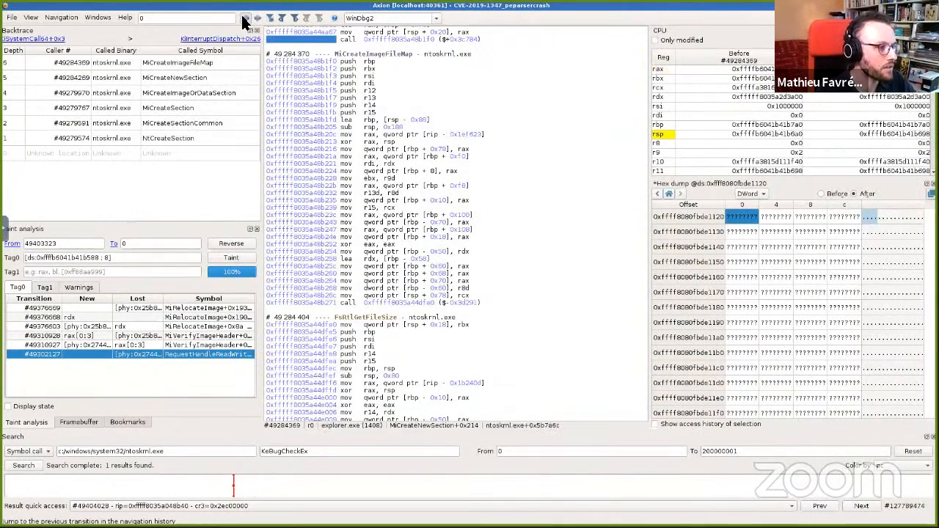
pyautogui.click(245, 19)
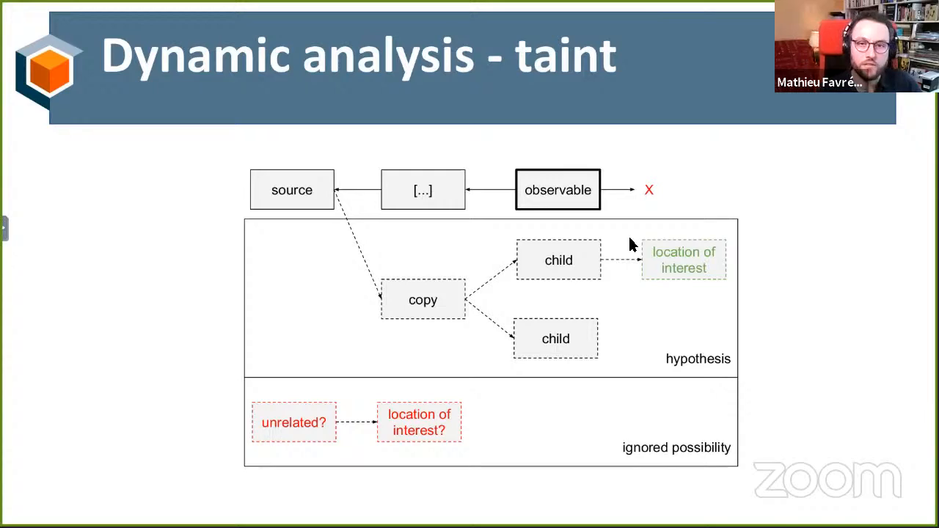
pyautogui.hotkey('ctrl', 'alt', 'Right')
pyautogui.hotkey('ctrl', 'alt', 'Right')
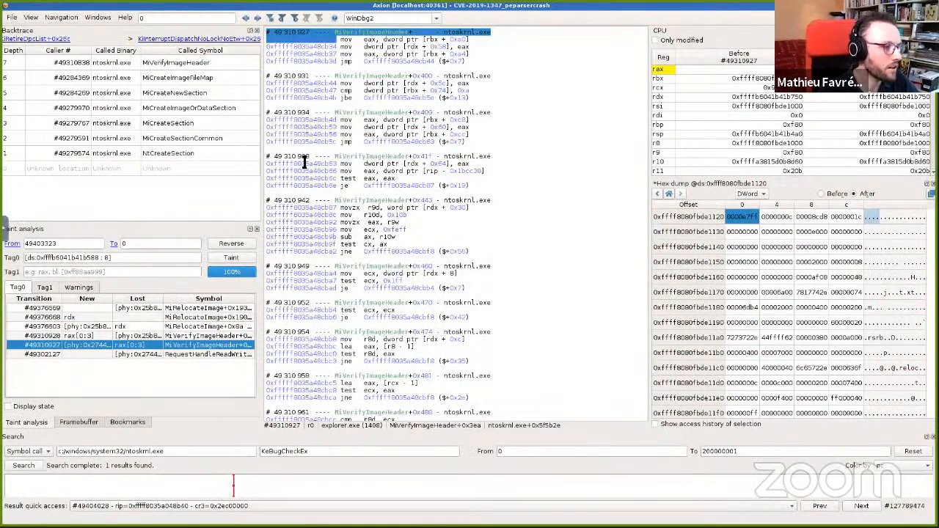
# Step: Taint forward the 4-byte value at ds:0xffff8080fbde1120 from transition 49310927 to 200000001, then open the #49376491 MiCreateNewSection result
pyautogui.rightClick(749, 215)
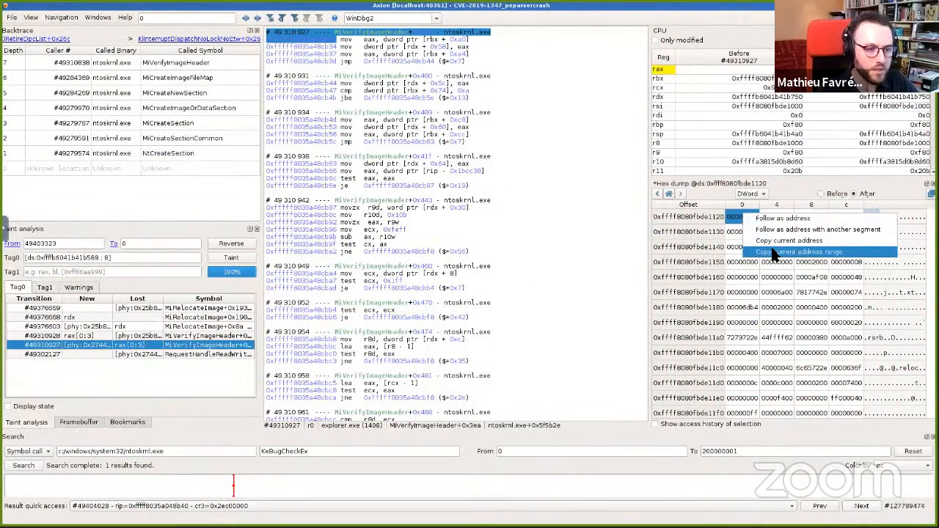
pyautogui.click(778, 251)
pyautogui.moveTo(154, 258); pyautogui.dragTo(4, 273)
pyautogui.hotkey('ctrl', 'v')
pyautogui.click(12, 242)
pyautogui.click(44, 251)
pyautogui.click(114, 242)
pyautogui.click(125, 273)
pyautogui.click(248, 261)
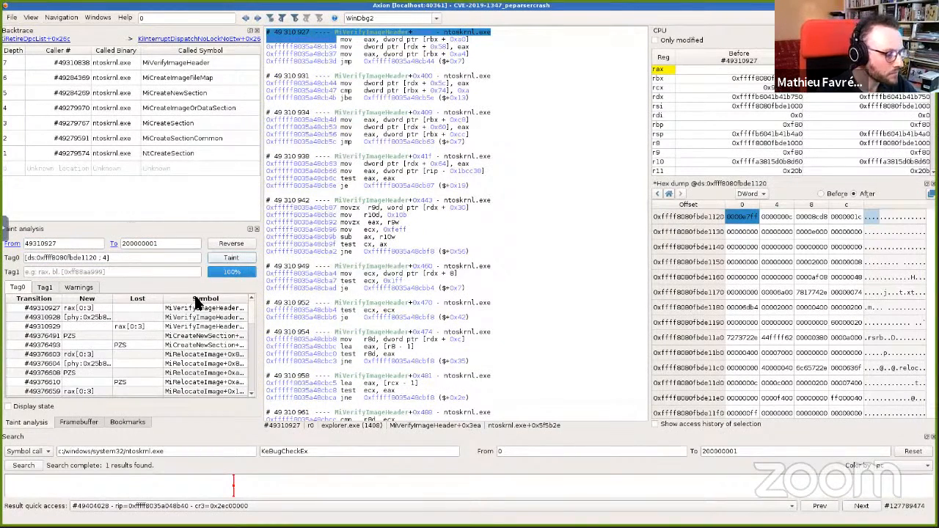
pyautogui.click(72, 335)
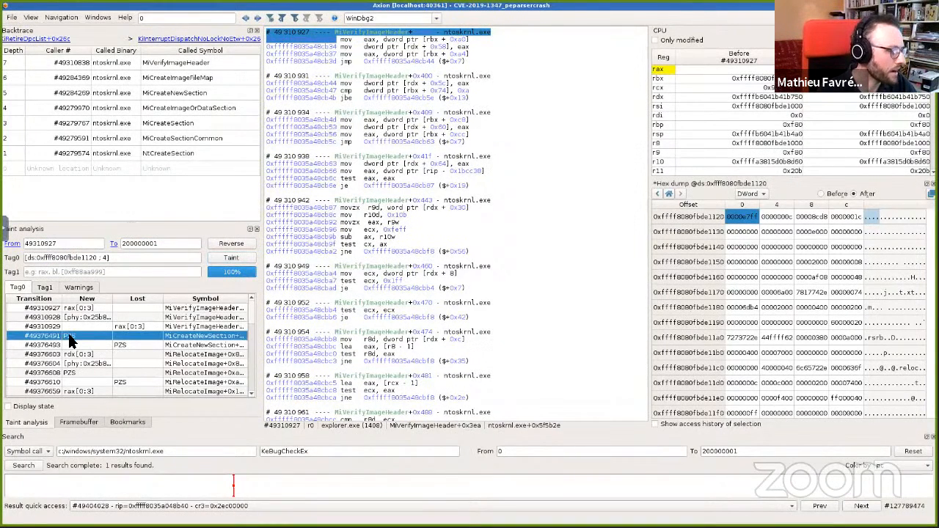
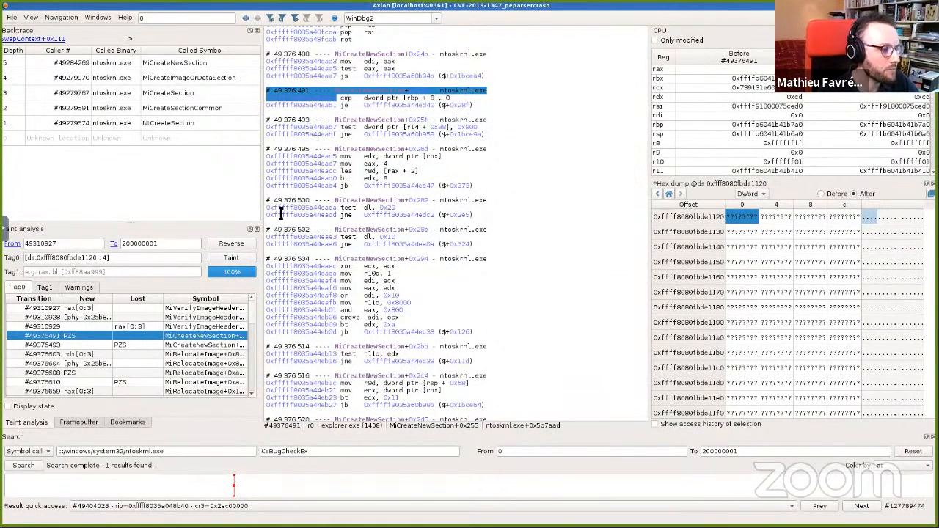
# Step: Open the MiRelocateImage taint results at transitions #49376608 and #49376660 and inspect the surrounding instructions and rdx register
pyautogui.click(81, 374)
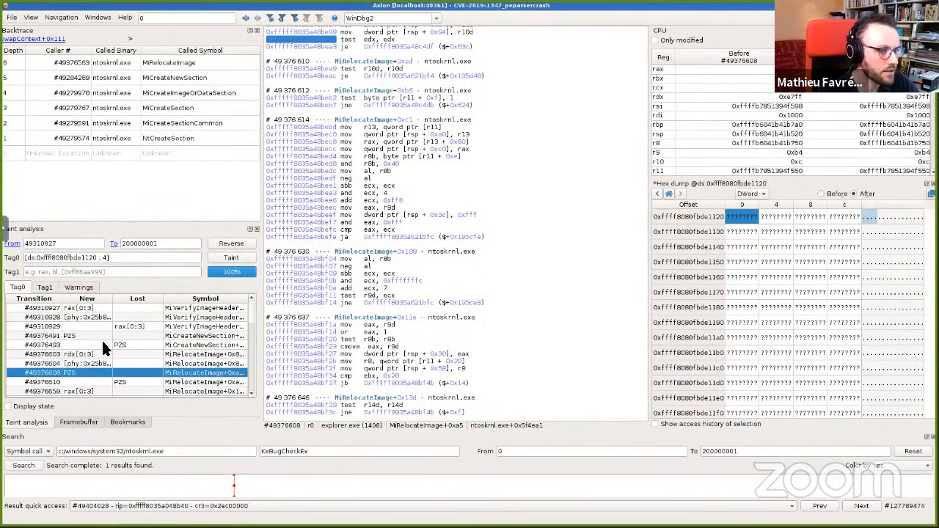
pyautogui.scroll(-2, 104, 343)
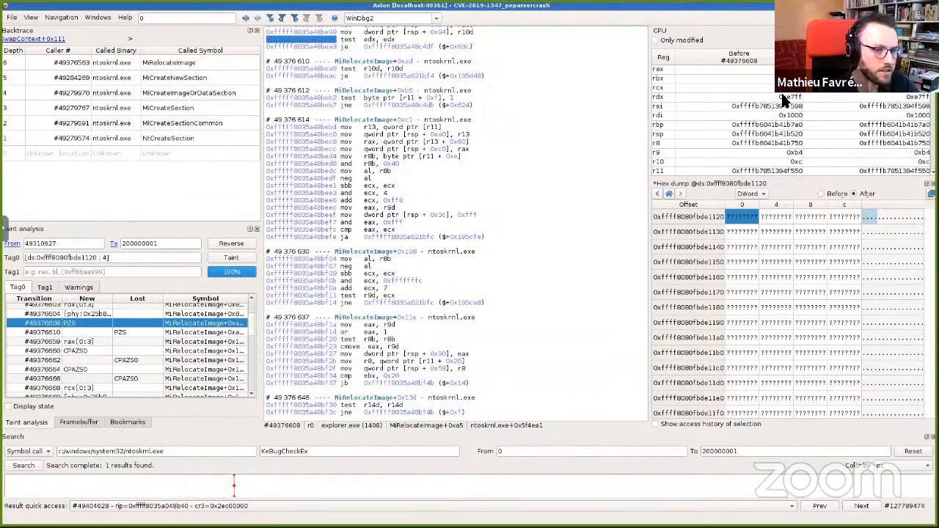
pyautogui.click(790, 98)
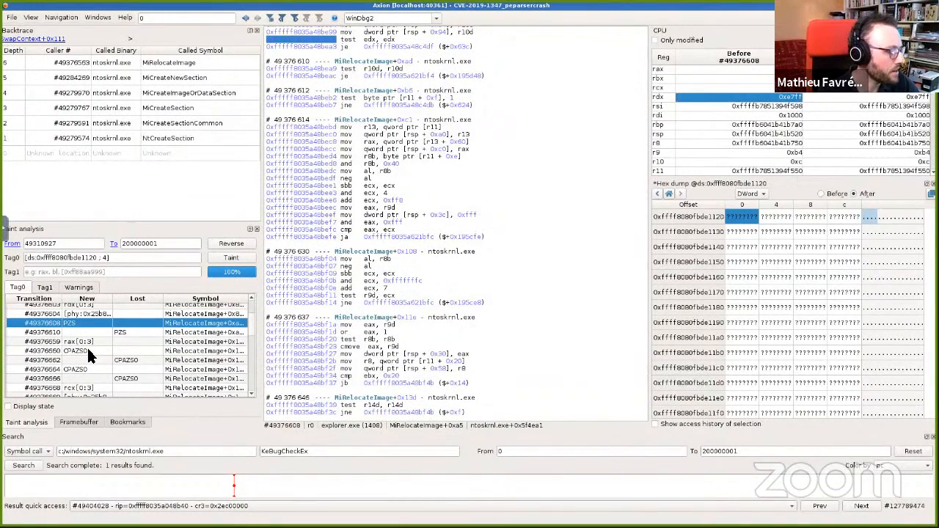
pyautogui.click(94, 351)
pyautogui.scroll(-3, 415, 273)
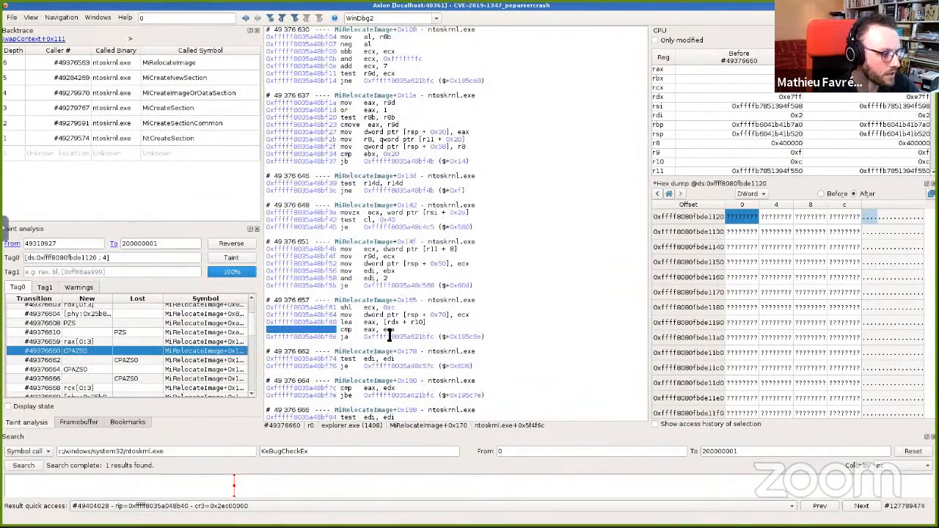
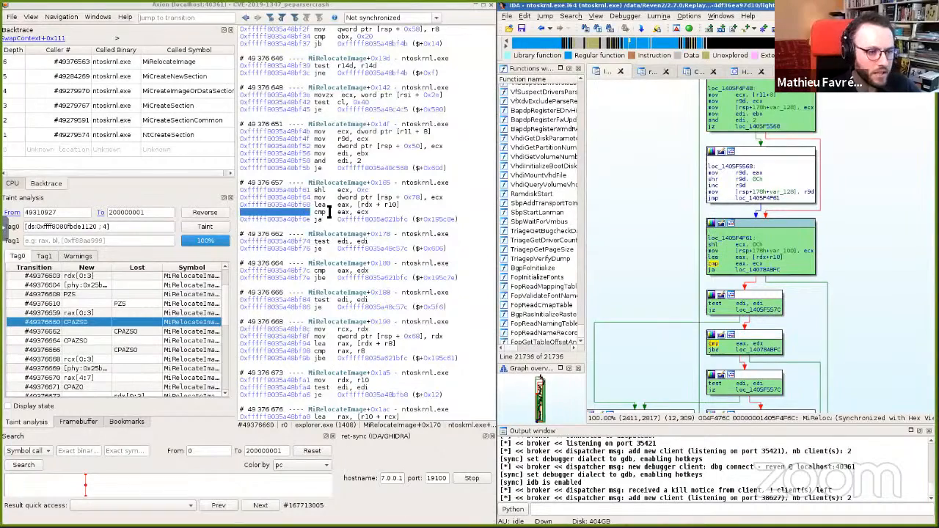
# Step: Switch from Axion to the REVEN scenario manager page in Firefox
pyautogui.moveTo(628, 257); pyautogui.dragTo(639, 229)
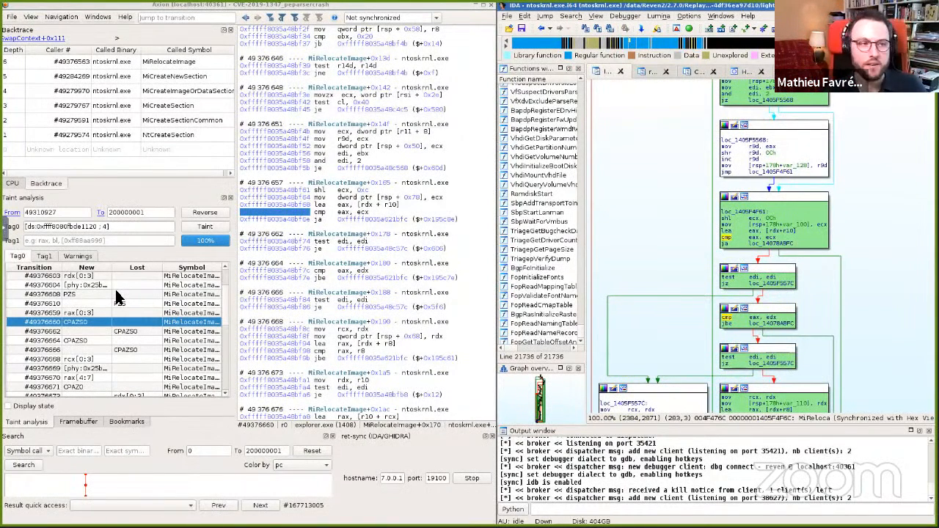
pyautogui.hotkey('ctrl', 'alt', 'Left')
pyautogui.hotkey('ctrl', 'alt', 'Left')
pyautogui.hotkey('ctrl', 'alt', 'Left')
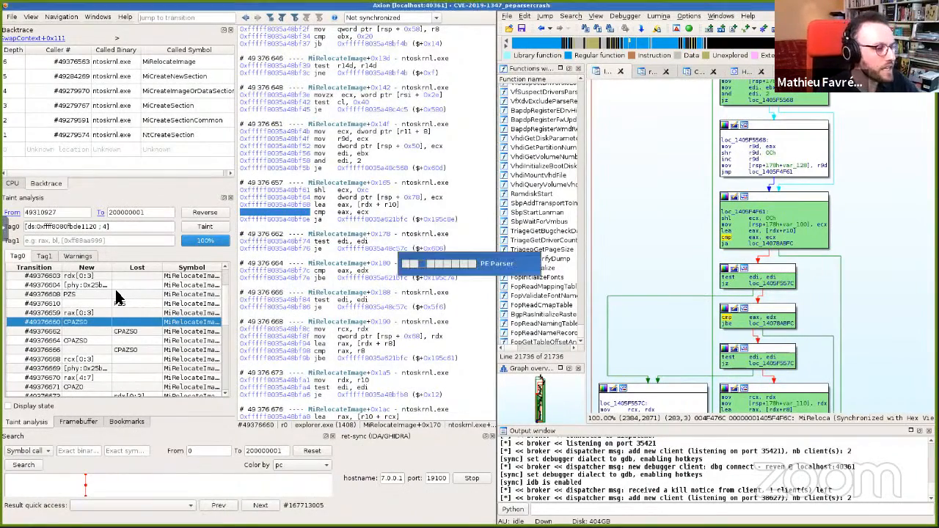
pyautogui.hotkey('alt', 'Tab')
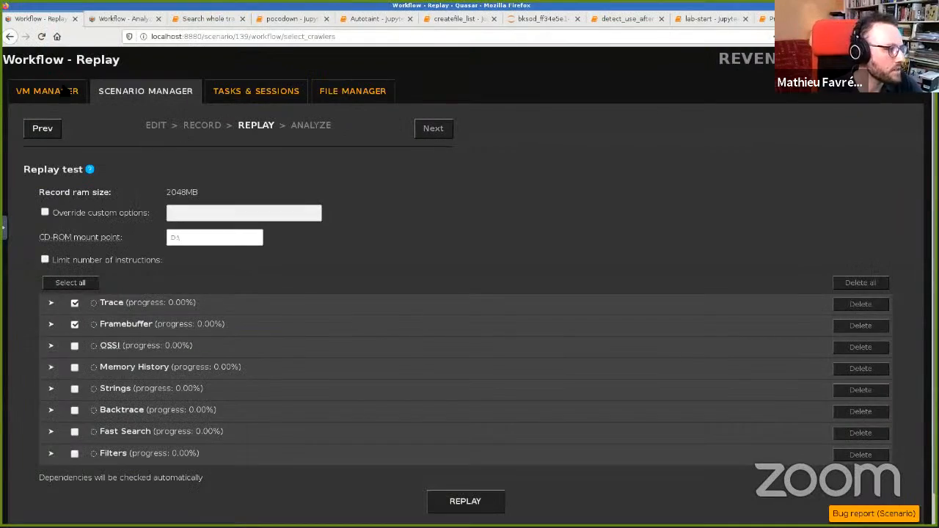
pyautogui.click(115, 92)
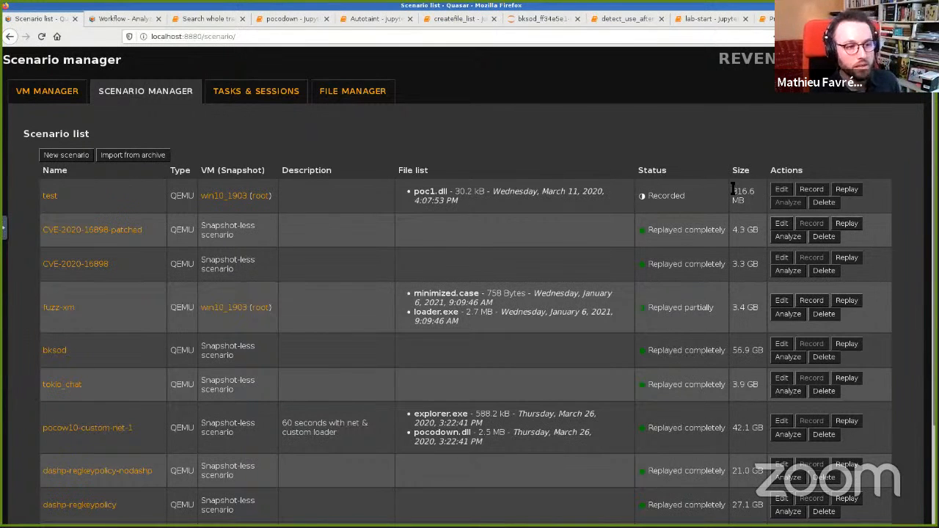
# Step: Highlight the recorded sizes of the test scenario and the CVE-2019-1347_peparsercrash scenario in the scenario list
pyautogui.moveTo(733, 192); pyautogui.dragTo(754, 193)
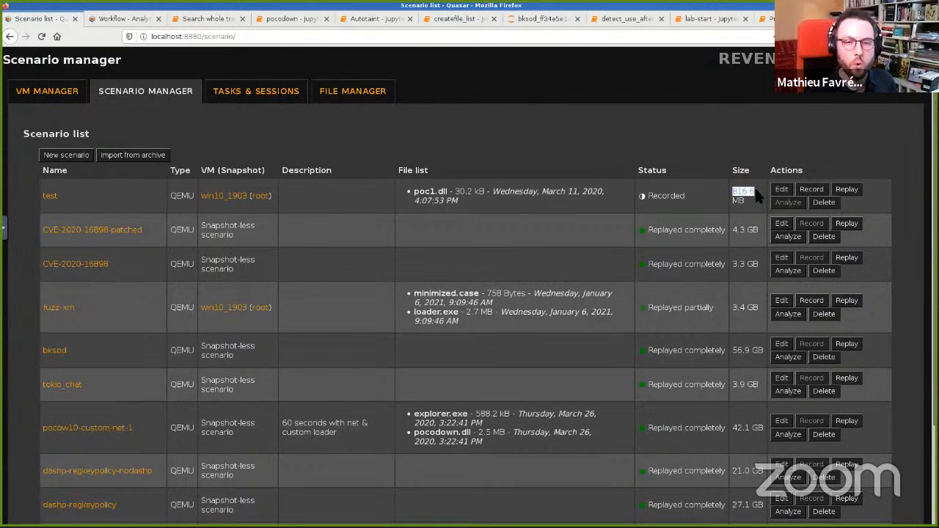
pyautogui.scroll(-3, 661, 258)
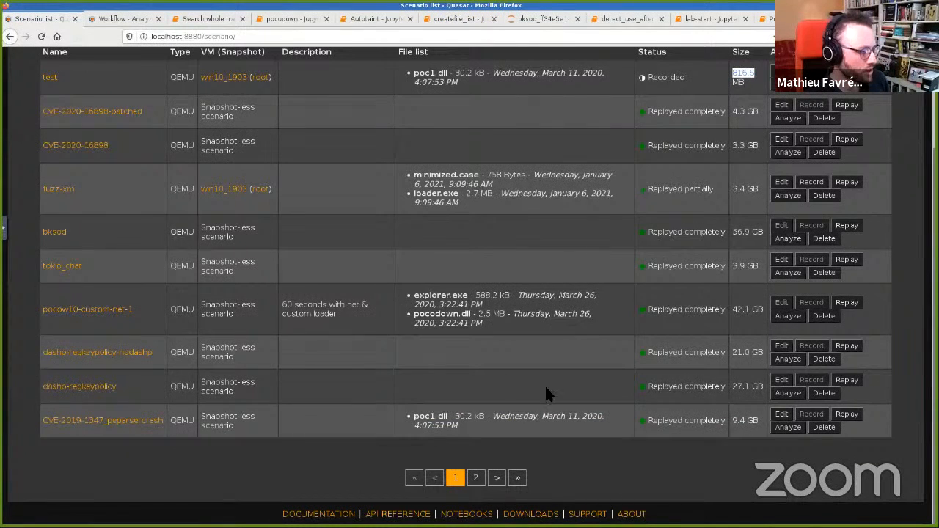
pyautogui.click(736, 420)
pyautogui.moveTo(734, 419); pyautogui.dragTo(761, 422)
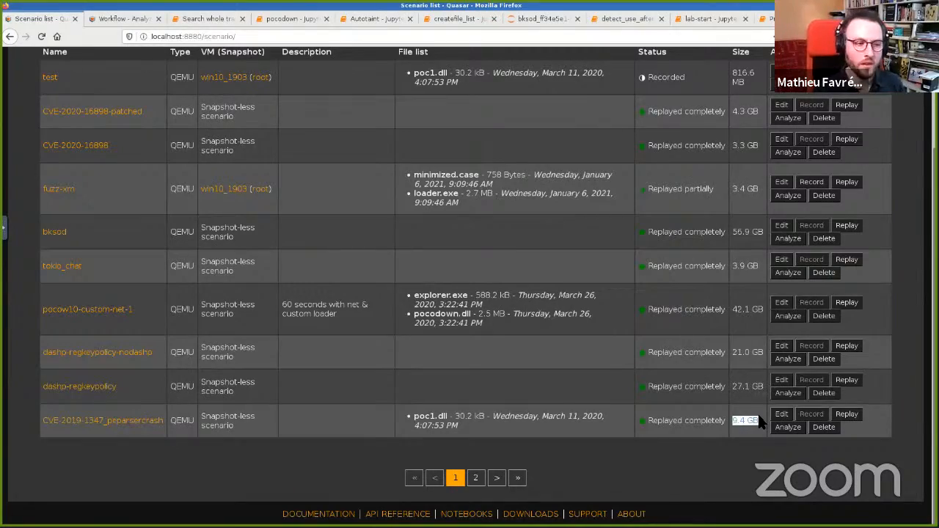
# Step: Switch to the Auto-Record terminal workspace
pyautogui.hotkey('ctrl', 'alt', 'Right')
pyautogui.hotkey('ctrl', 'alt', 'Right')
pyautogui.hotkey('ctrl', 'alt', 'Right')
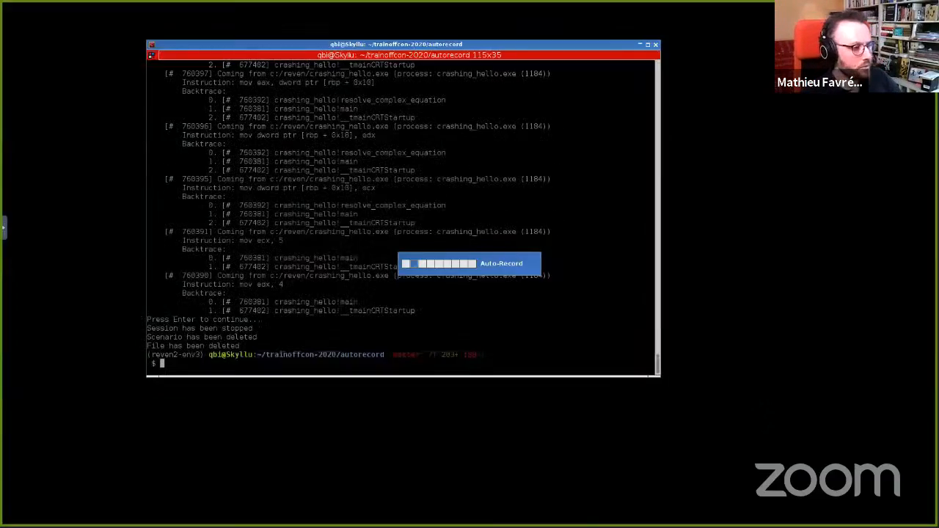
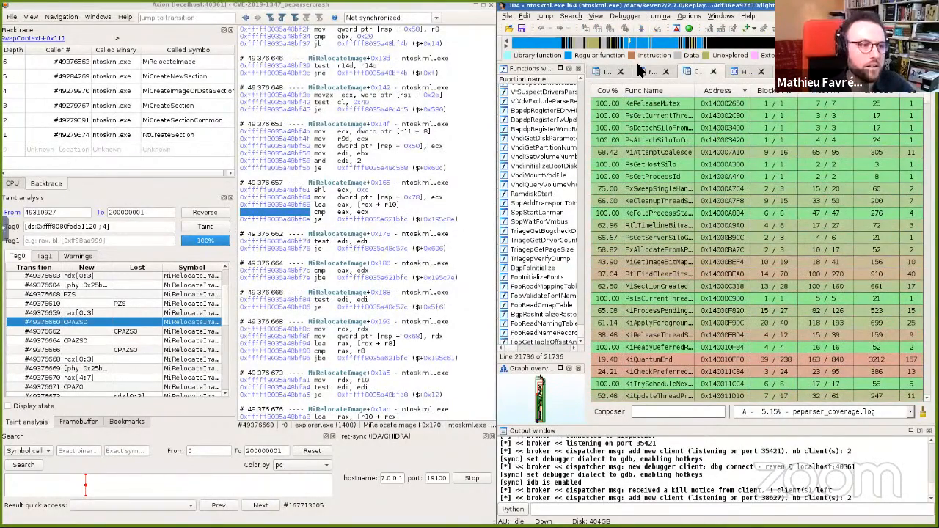
# Step: Open the IDA graph view of the MiRelocateImage code around the tainted comparison instruction
pyautogui.click(607, 71)
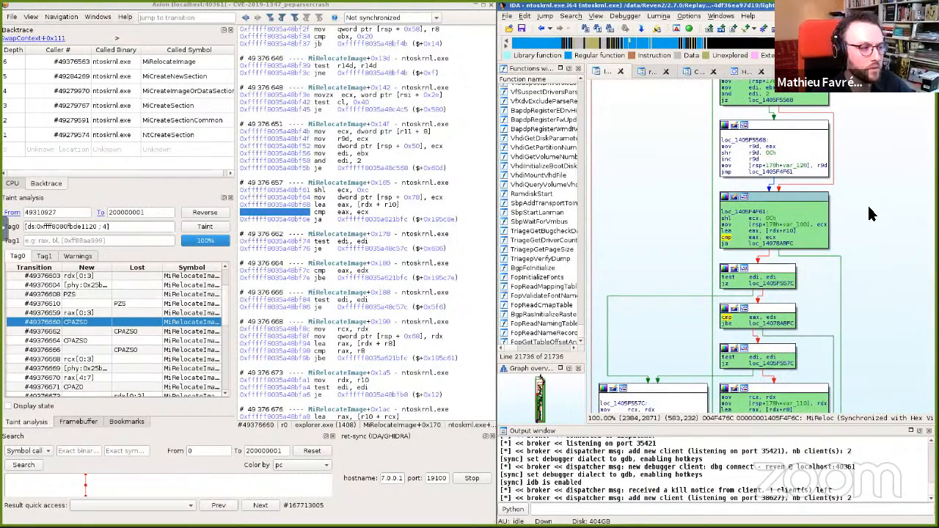
pyautogui.scroll(3, 870, 224)
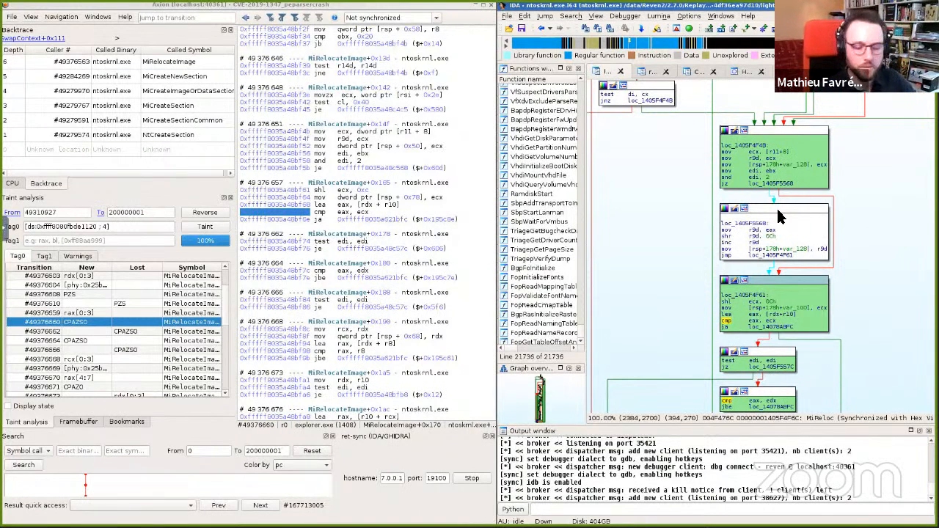
pyautogui.hotkey('ctrl', 'alt', 'Right')
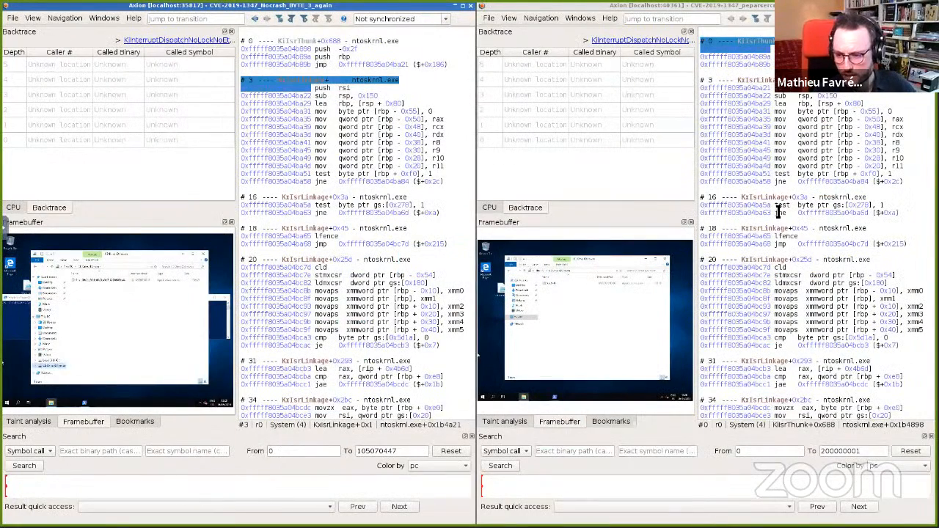
pyautogui.hotkey('ctrl', 'alt', 'Left')
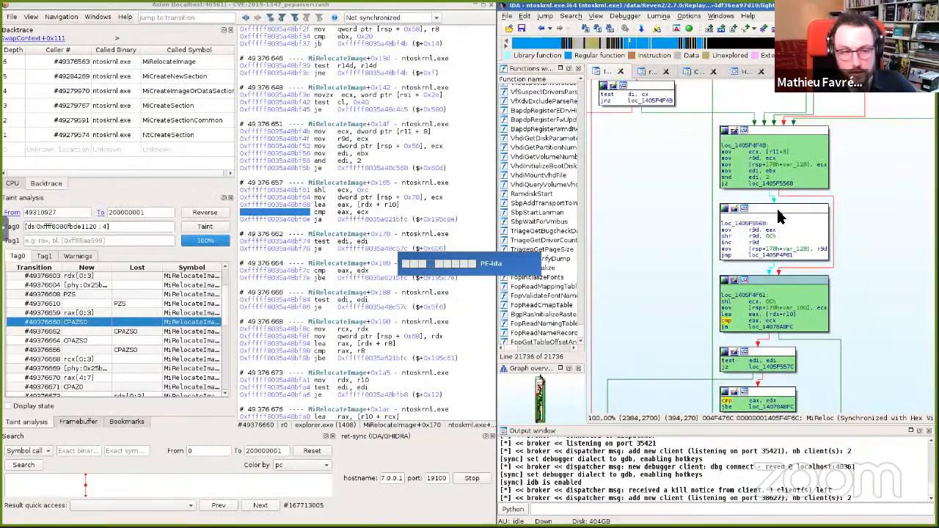
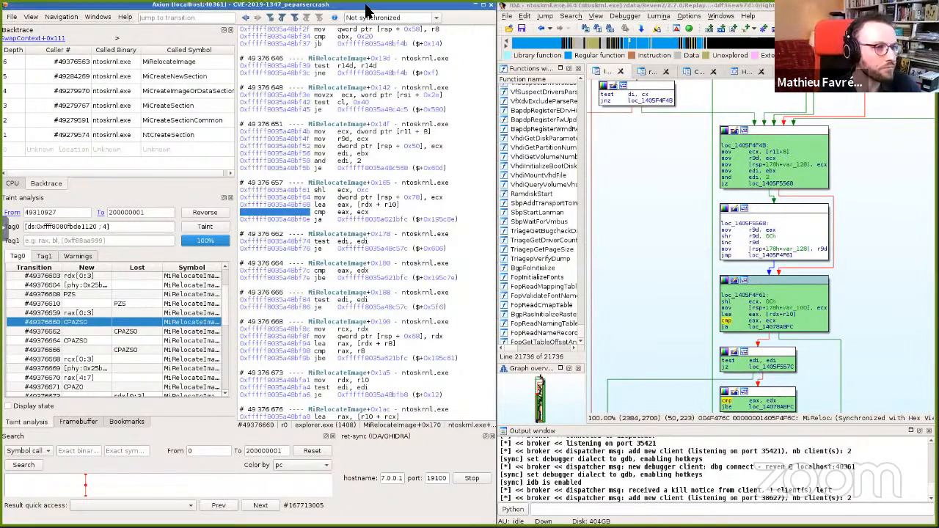
# Step: Switch to the side-by-side scenario desktop and open the memcpy and MiRelocateImage frames from the crashing trace's backtrace
pyautogui.hotkey('ctrl', 'alt', 'Right')
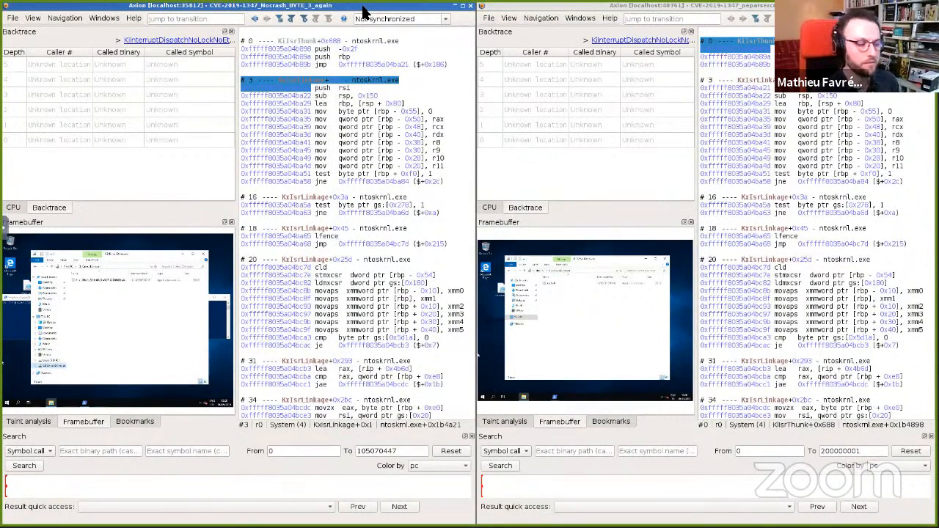
pyautogui.click(463, 485)
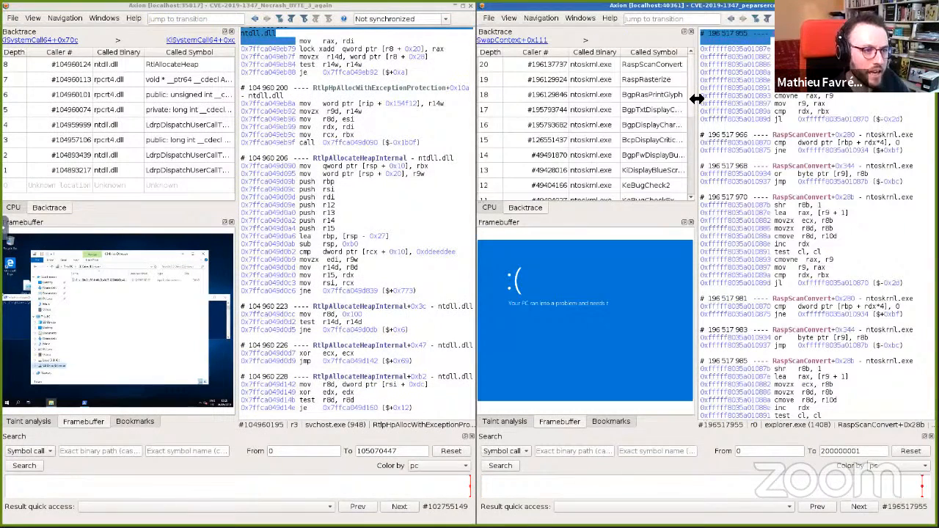
pyautogui.scroll(-3, 671, 126)
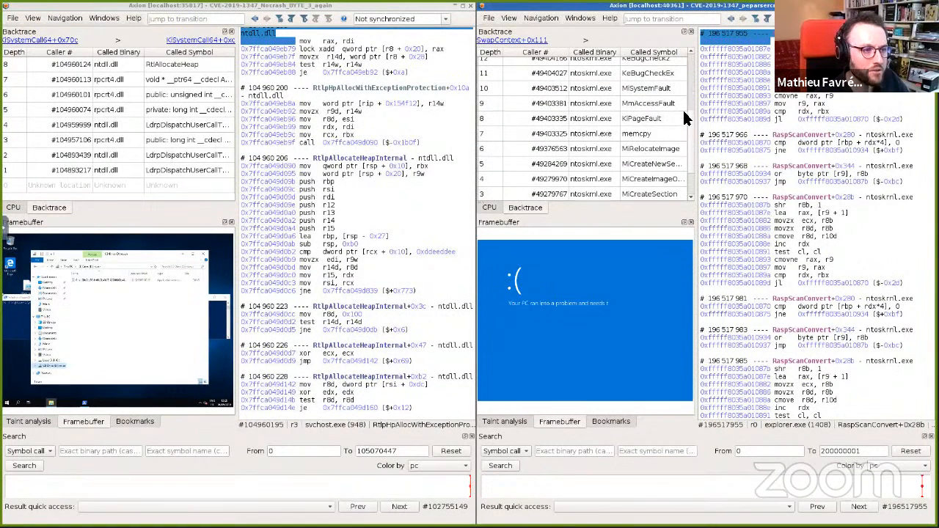
pyautogui.click(660, 133)
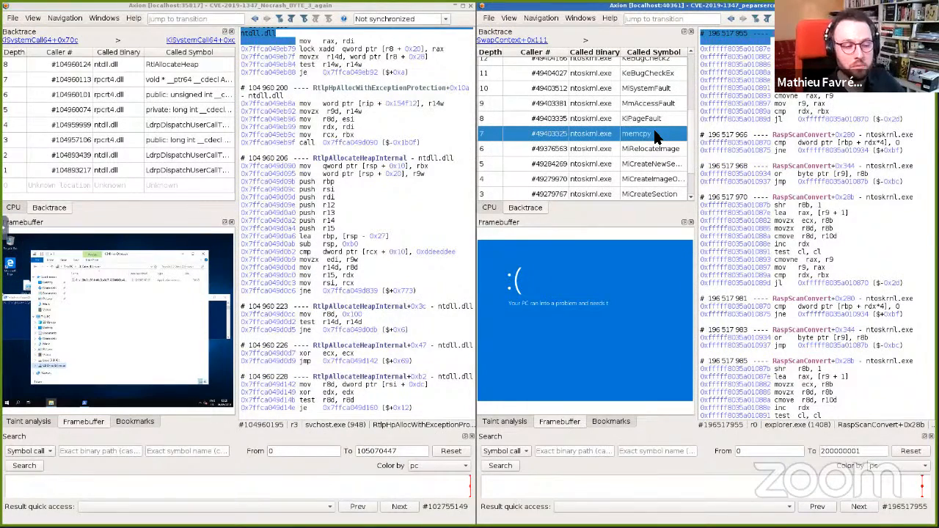
pyautogui.doubleClick(643, 134)
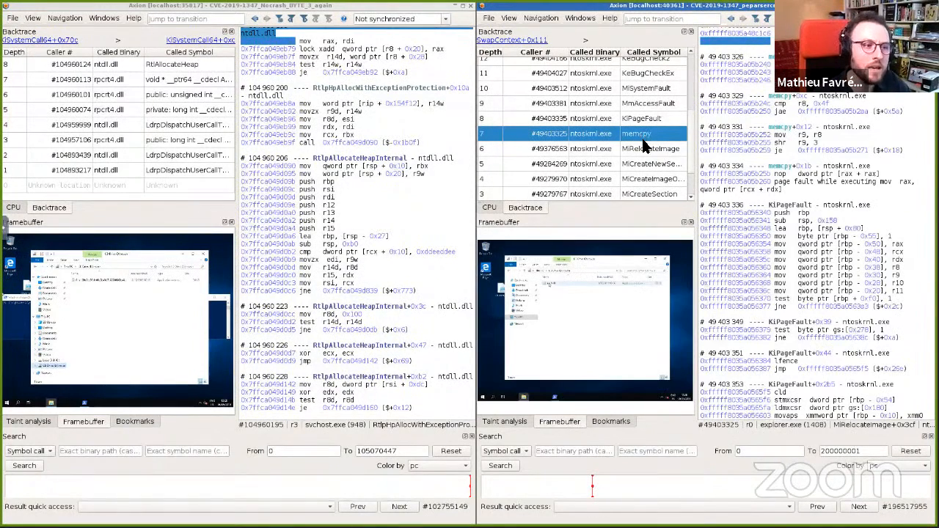
pyautogui.doubleClick(650, 147)
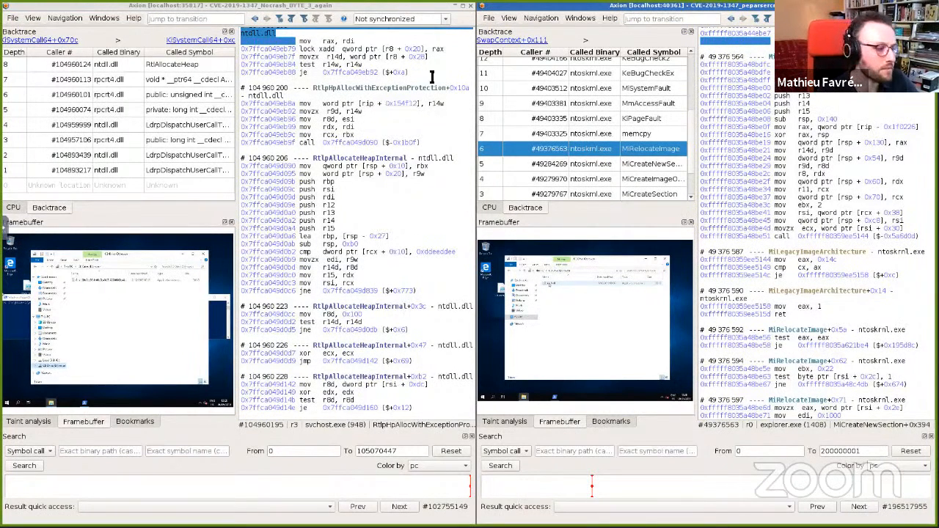
# Step: Search the no-crash scenario for symbol calls to MiRelocateImage in ntoskrnl.exe and go to the result
pyautogui.click(83, 452)
pyautogui.write('ntos')
pyautogui.press('Down')
pyautogui.press('Tab')
pyautogui.write('mireloca')
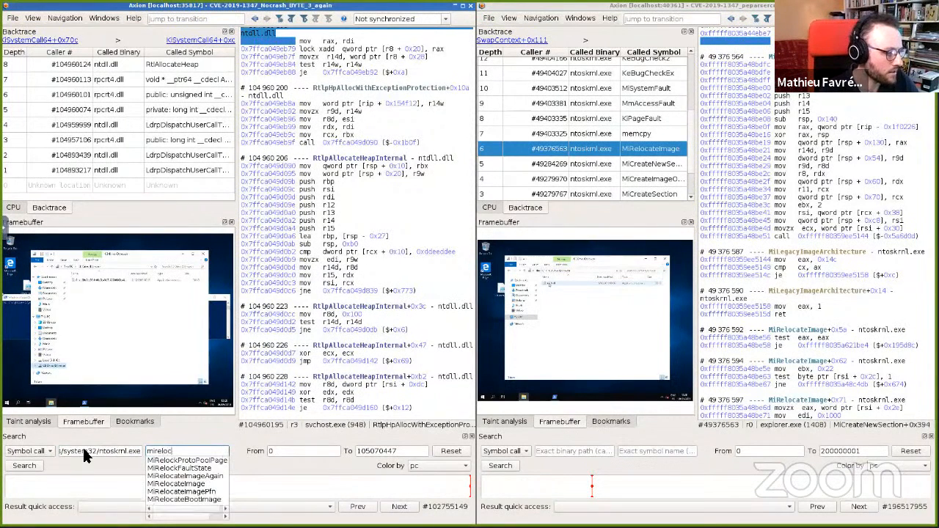
pyautogui.press('Down')
pyautogui.press('Down')
pyautogui.press('Return')
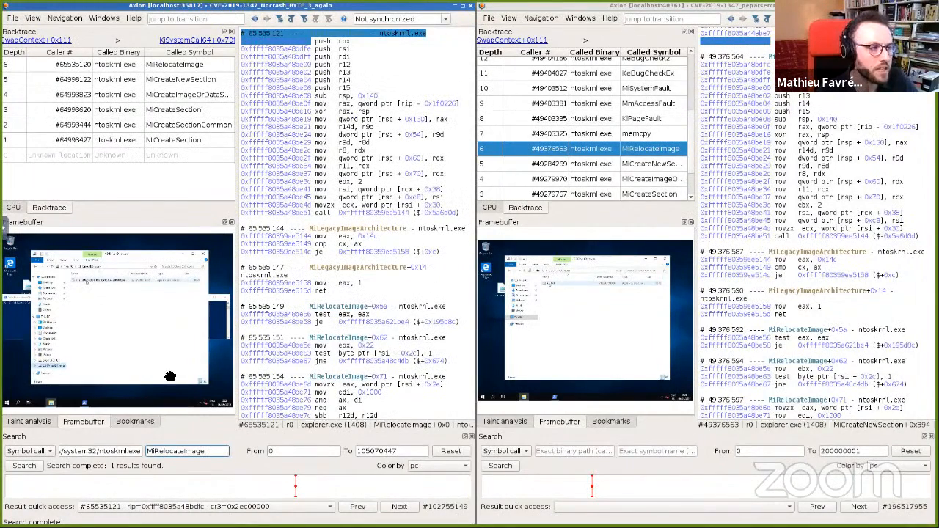
# Step: Rerun the diff_trace.py command comparing the two scenarios in the terminal
pyautogui.scroll(-1, 744, 216)
pyautogui.hotkey('alt', 'Tab')
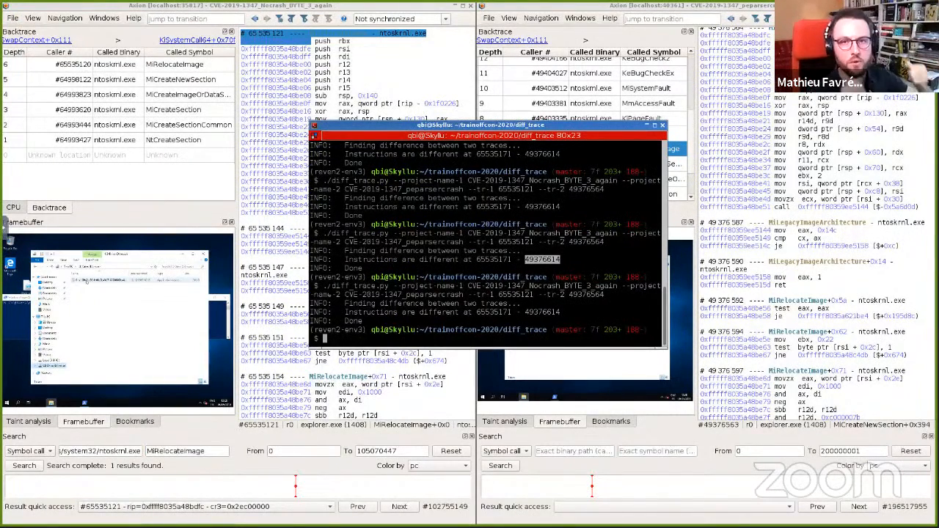
pyautogui.press('Up')
pyautogui.press('Return')
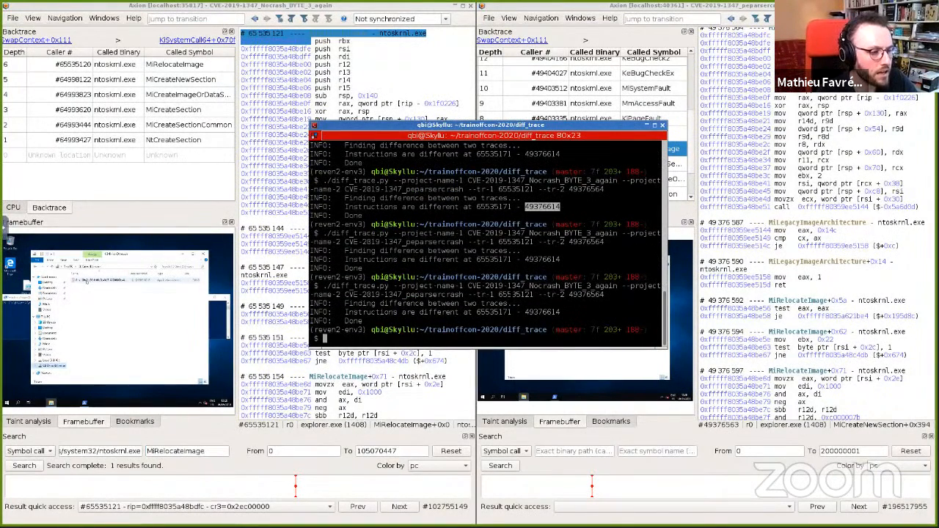
# Step: Copy the first differing transition number 65535171 from the diff output
pyautogui.doubleClick(516, 295)
pyautogui.click(562, 297)
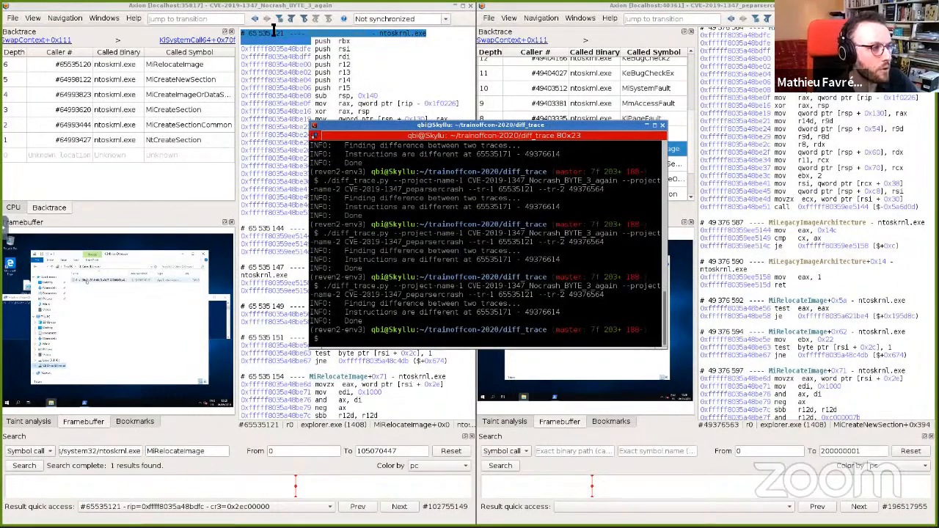
pyautogui.scroll(1, 746, 103)
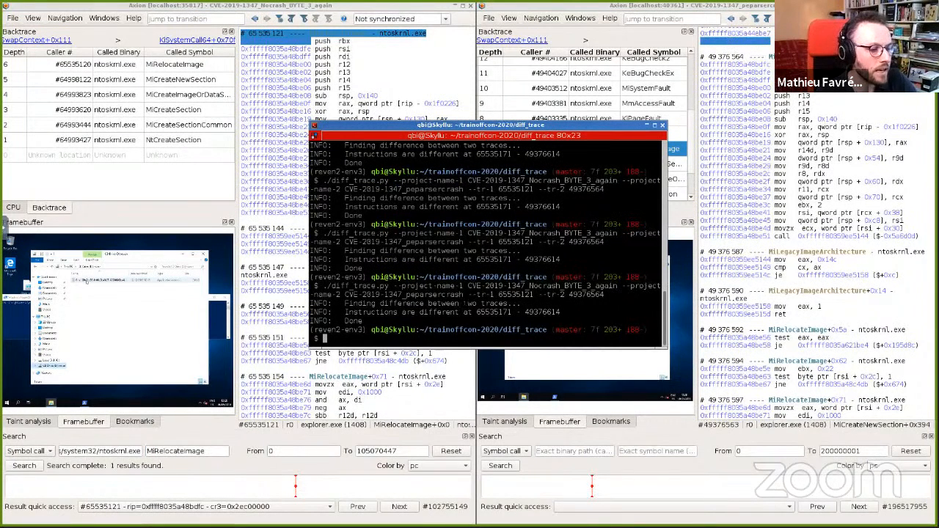
pyautogui.doubleClick(487, 312)
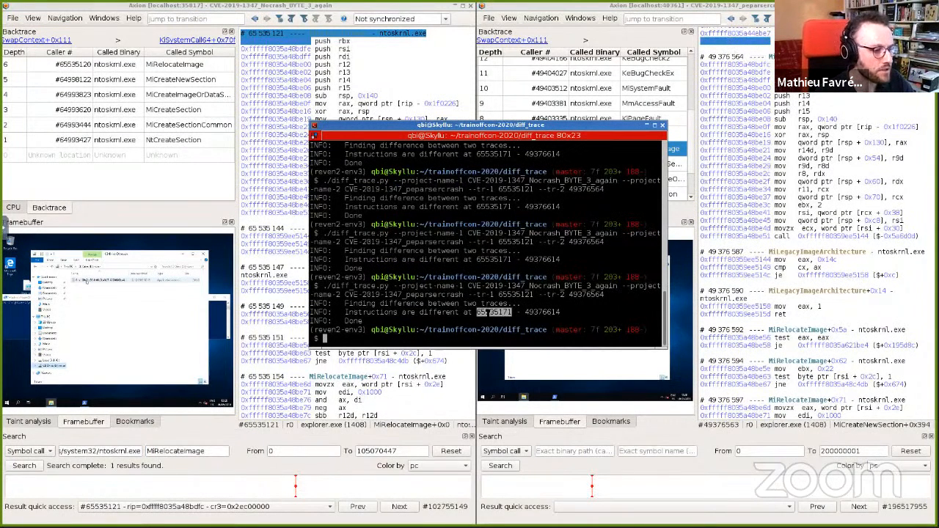
pyautogui.click(206, 17)
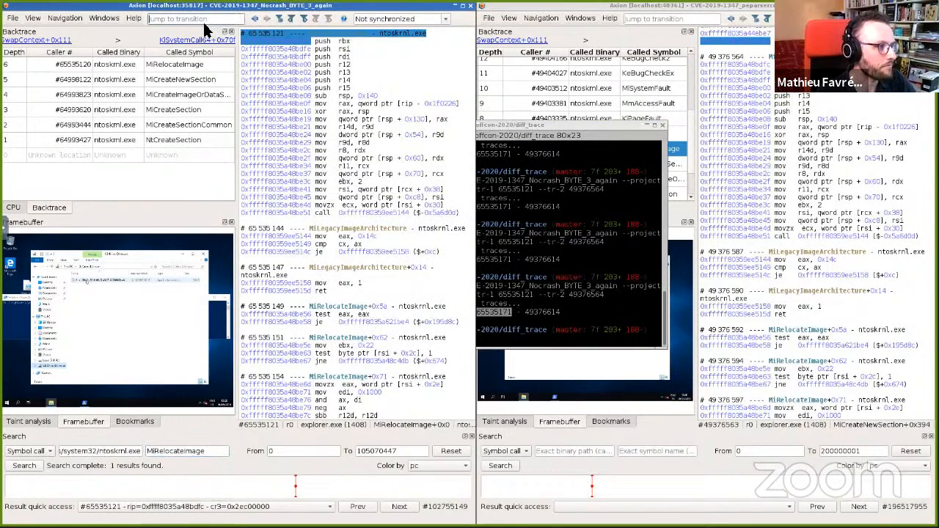
pyautogui.click(509, 128)
pyautogui.rightClick(505, 312)
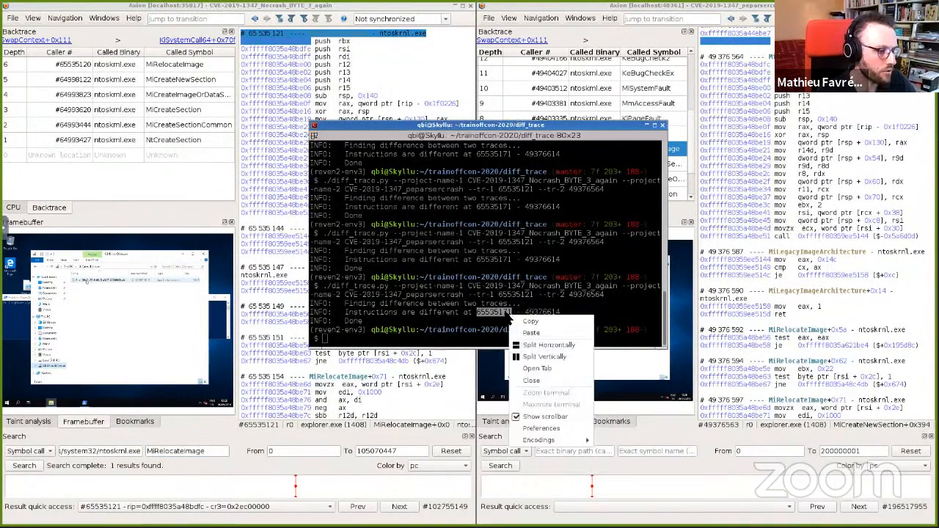
pyautogui.click(522, 322)
# Step: Jump to transition 65535171 in the no-crash scenario
pyautogui.click(225, 18)
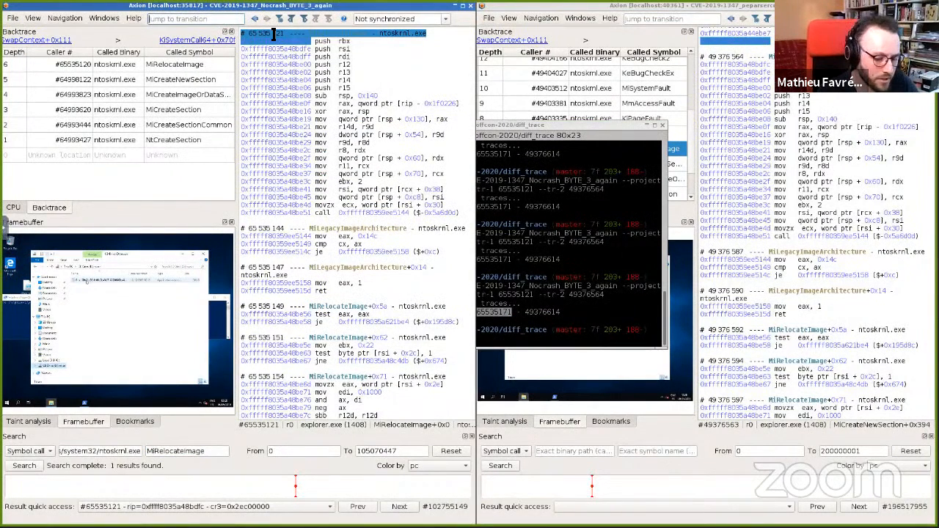
pyautogui.write('6553')
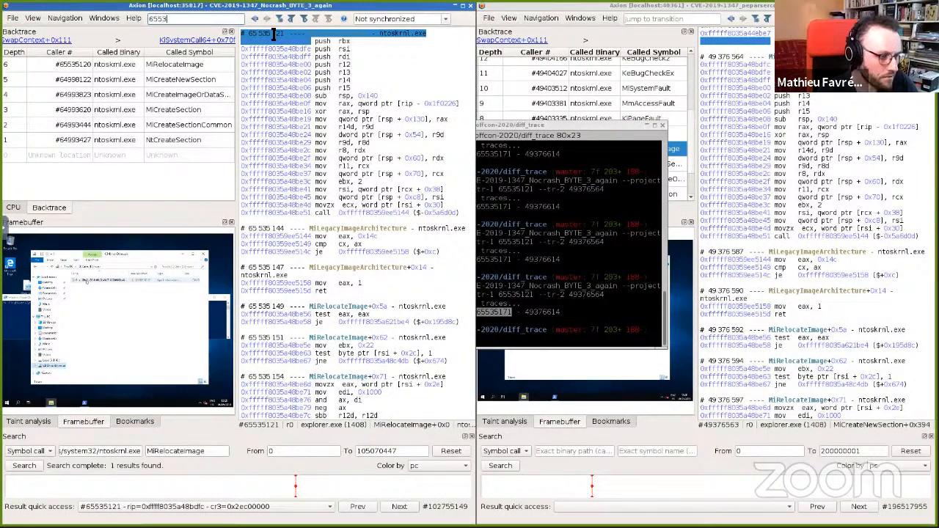
pyautogui.write('5171')
pyautogui.press('Return')
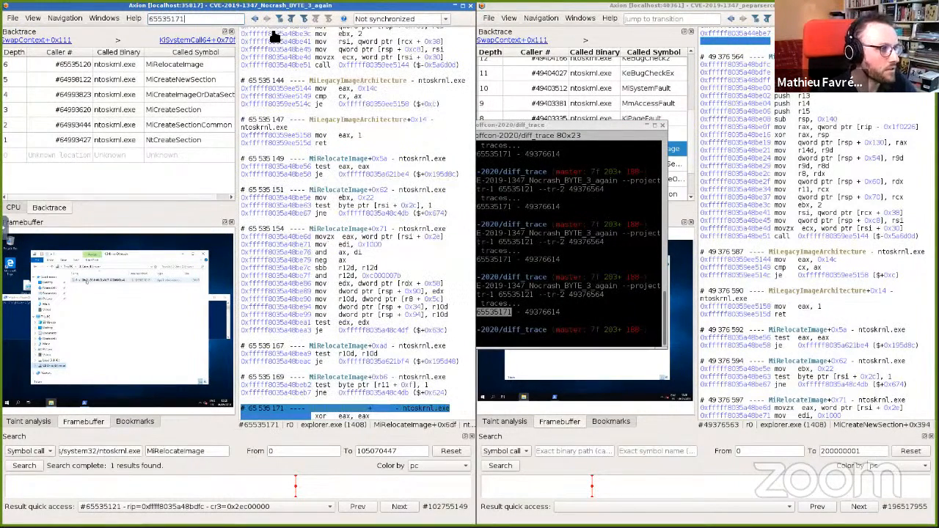
# Step: Move the terminal aside and jump to transition 49376614 in the crashing scenario
pyautogui.click(649, 20)
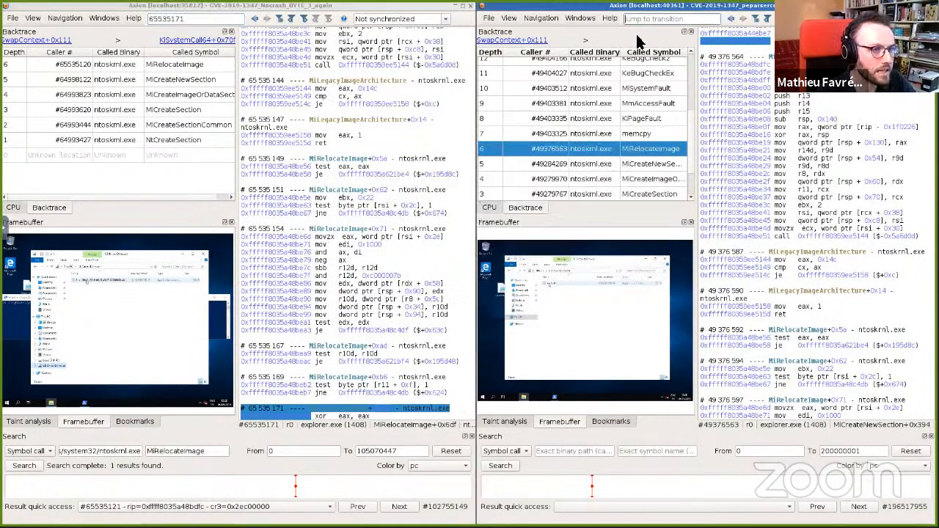
pyautogui.hotkey('alt', 'Tab')
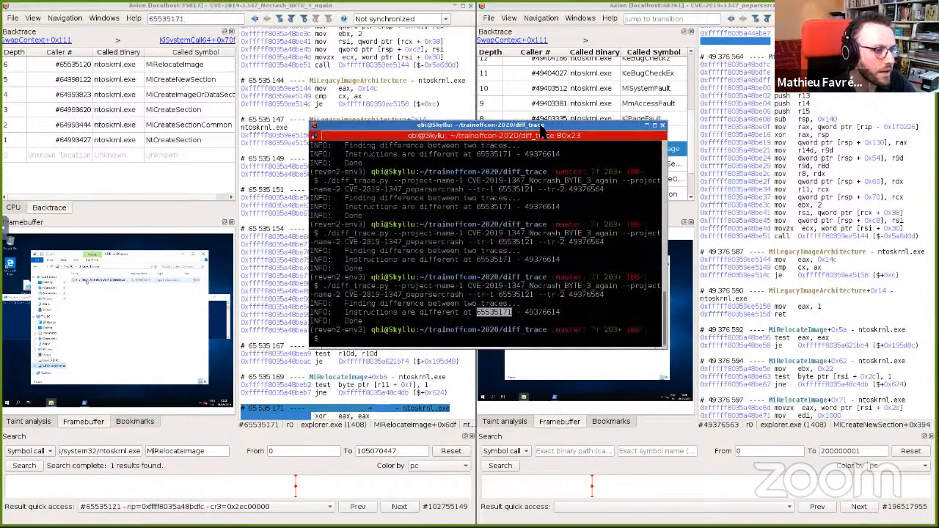
pyautogui.moveTo(310, 115); pyautogui.dragTo(204, 112)
pyautogui.click(651, 19)
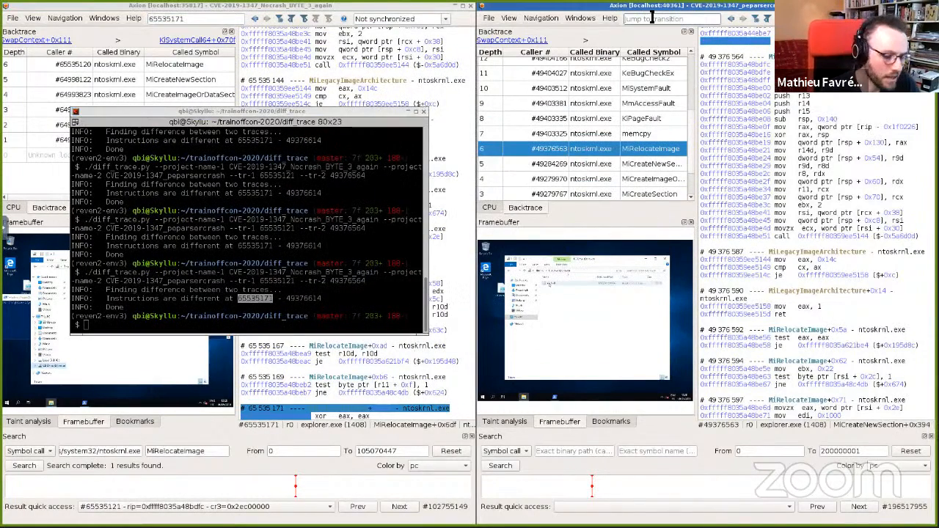
pyautogui.write('4937')
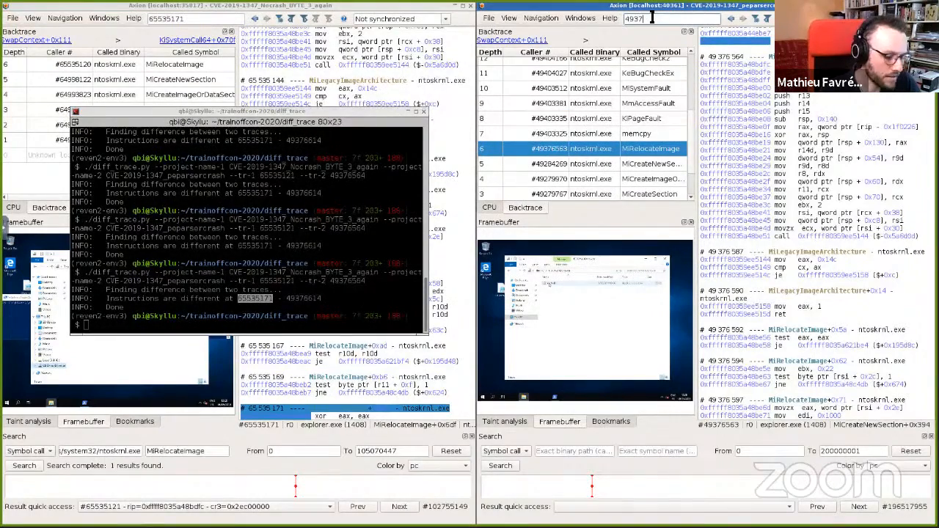
pyautogui.write('6514')
pyautogui.press('Return')
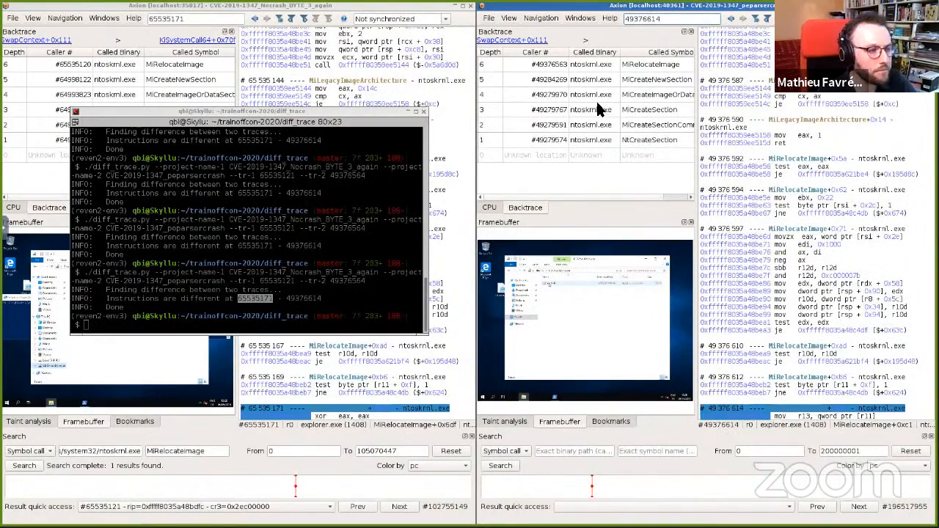
# Step: Select the preceding test byte ptr [r11 + 0xf], 1 instruction in both scenarios to compare the branch
pyautogui.click(387, 9)
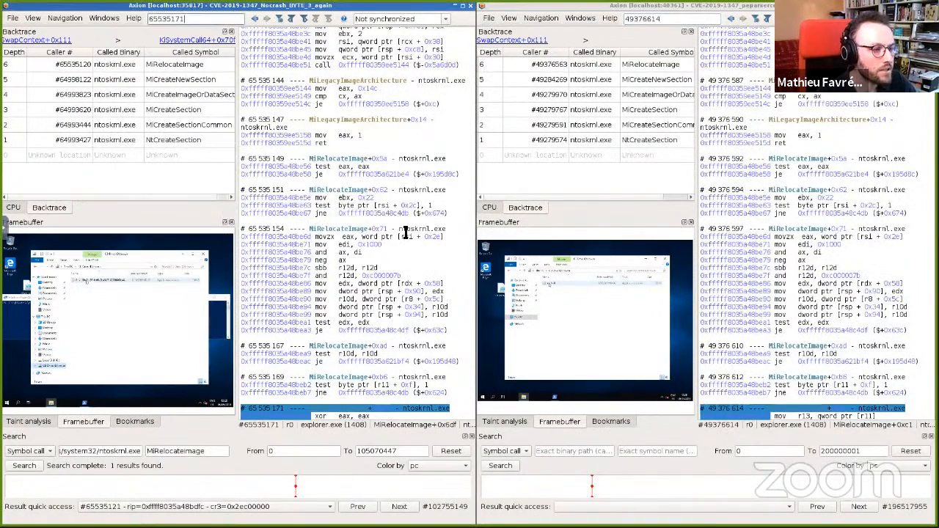
pyautogui.scroll(-2, 376, 265)
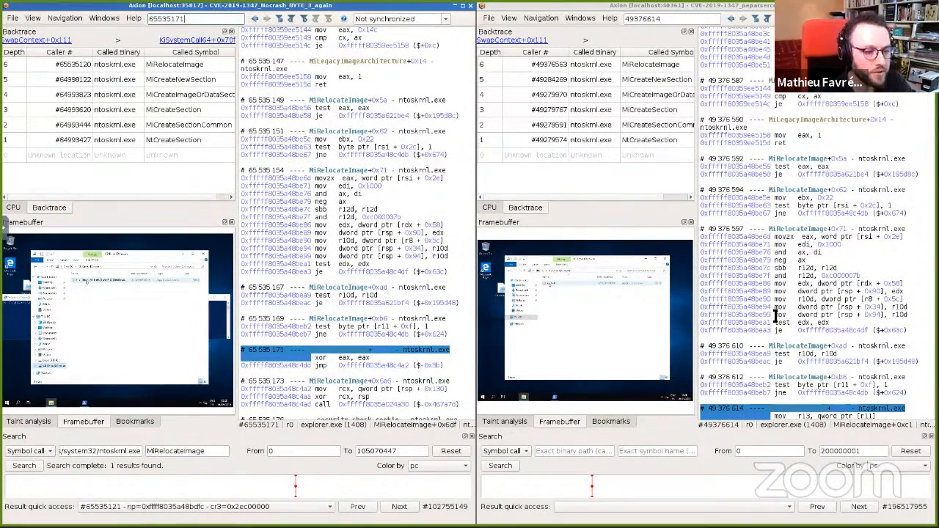
pyautogui.scroll(-2, 775, 315)
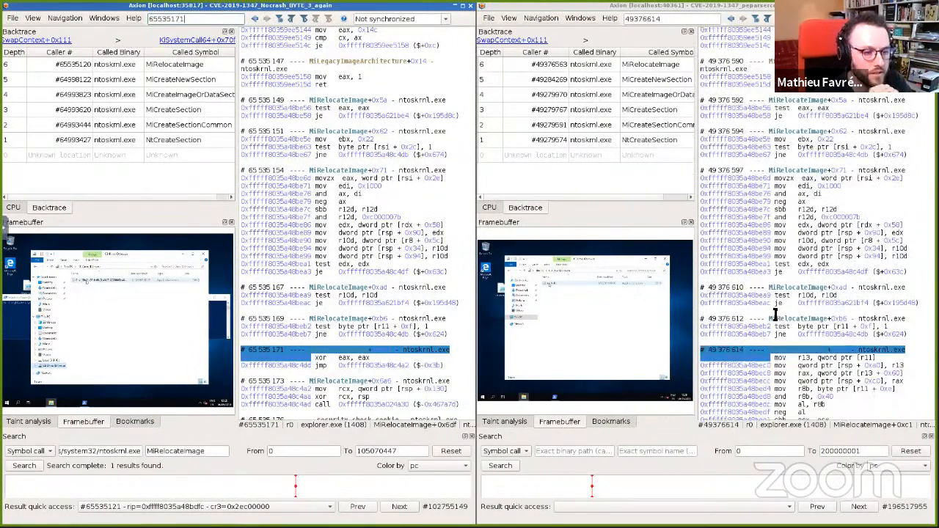
pyautogui.click(354, 334)
pyautogui.click(843, 334)
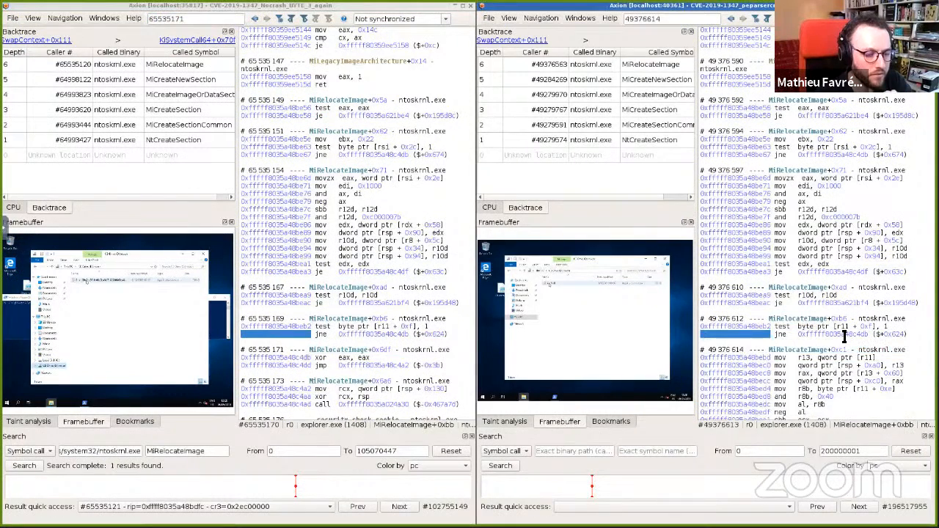
pyautogui.click(844, 327)
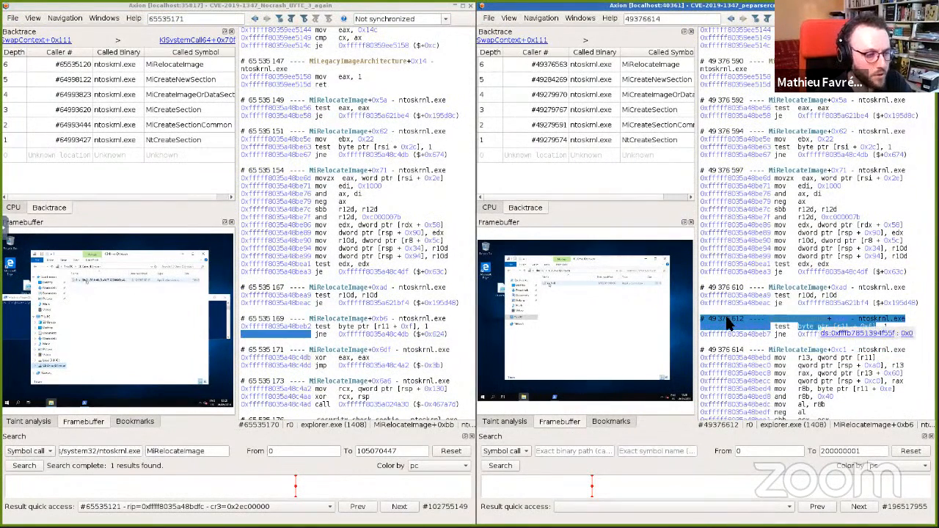
pyautogui.click(376, 326)
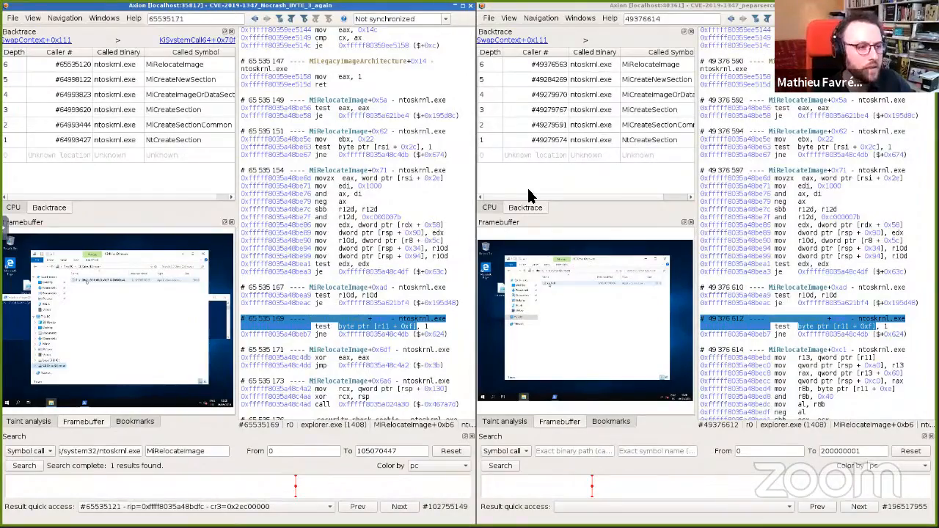
# Step: Switch to the Meld comparison of the two dashp log files and examine the diverging GetCommandLine calls
pyautogui.hotkey('ctrl', 'alt', 'Right')
pyautogui.hotkey('ctrl', 'alt', 'Right')
pyautogui.hotkey('ctrl', 'alt', 'Right')
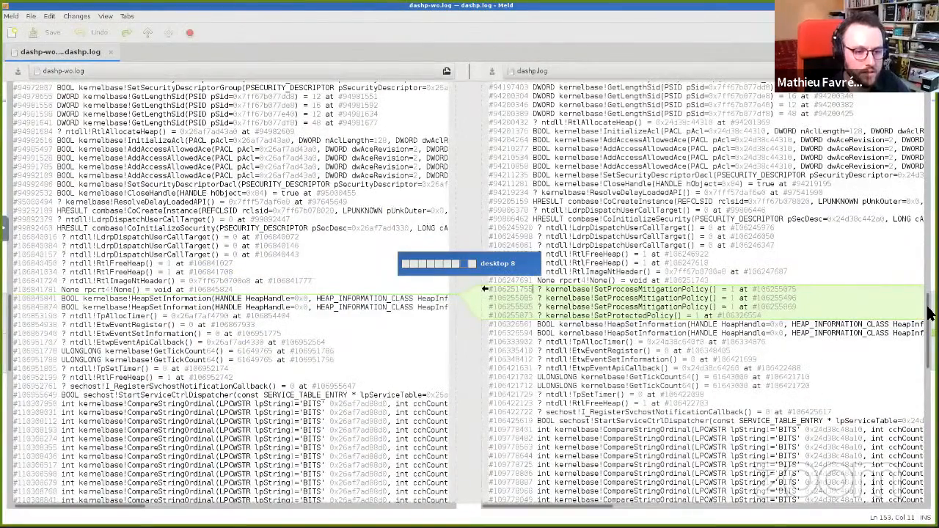
pyautogui.scroll(2, 923, 132)
pyautogui.scroll(10, 761, 172)
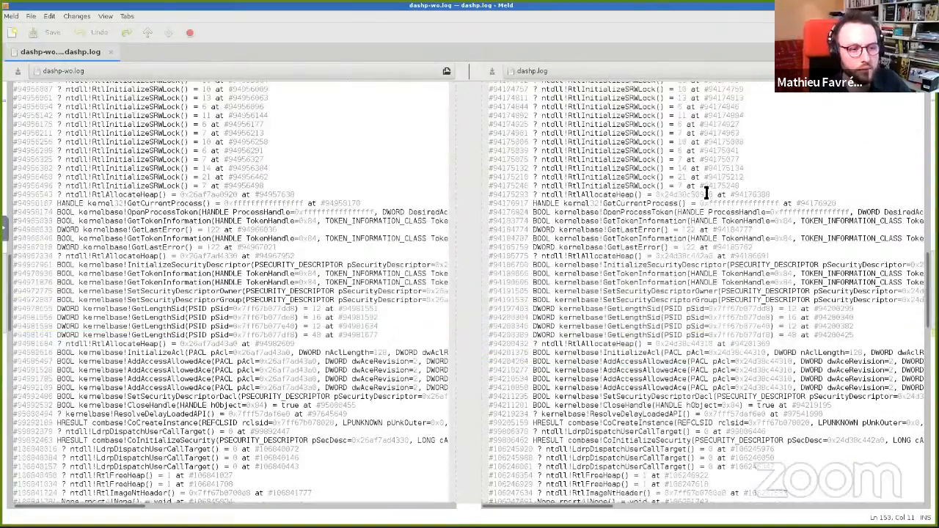
pyautogui.scroll(14, 697, 184)
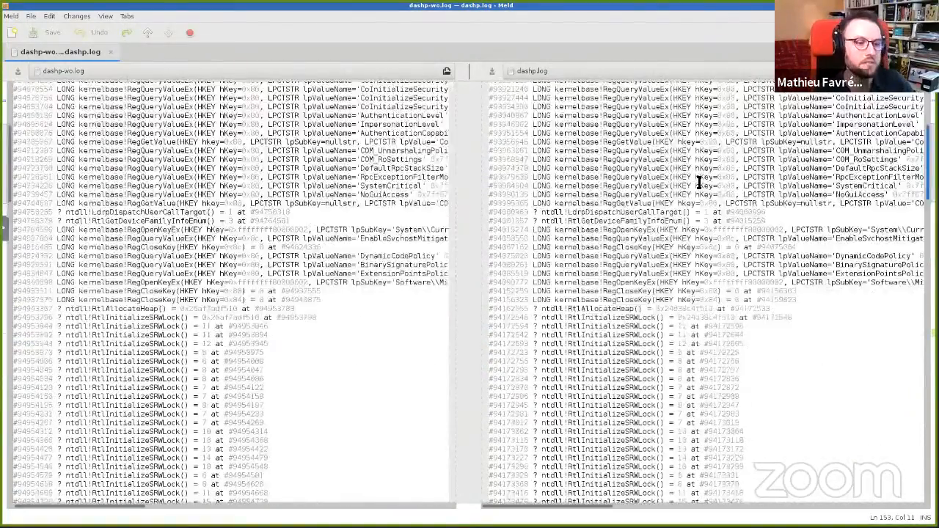
pyautogui.scroll(1, 248, 171)
pyautogui.scroll(3, 371, 183)
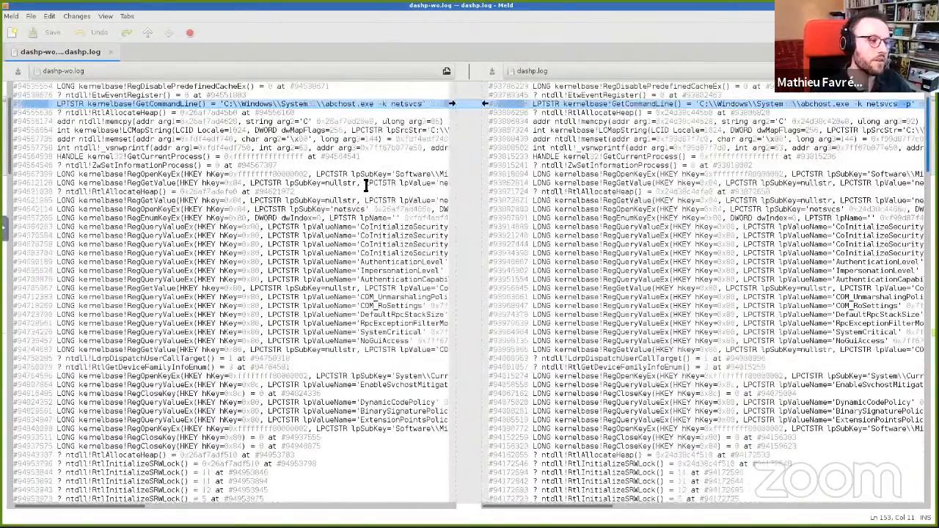
pyautogui.scroll(3, 338, 184)
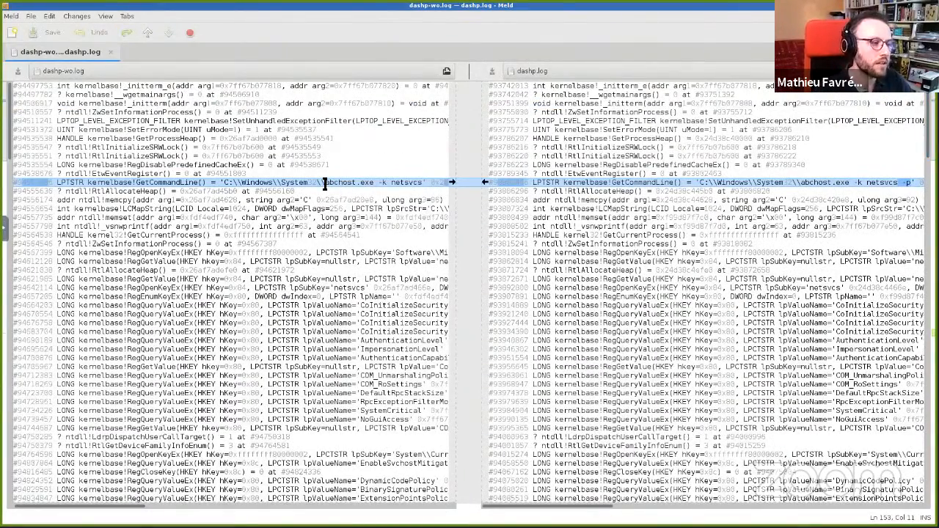
pyautogui.click(372, 182)
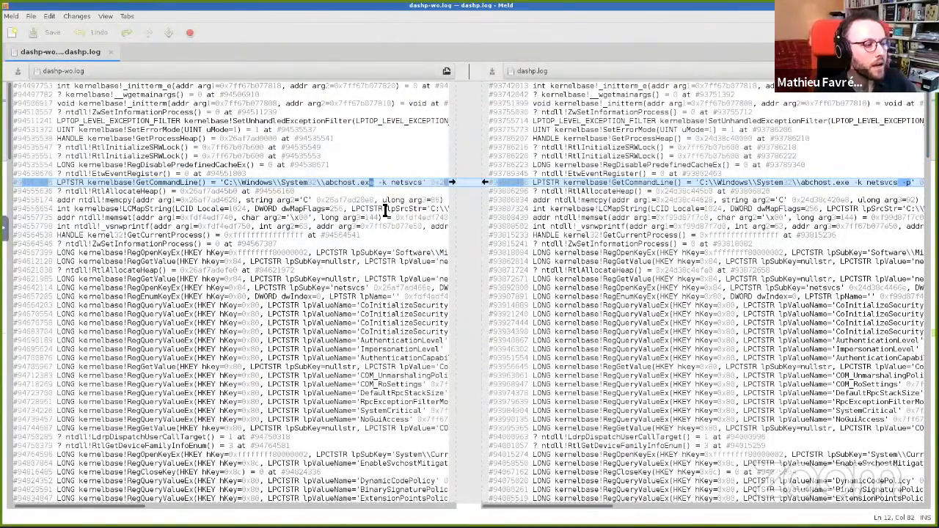
# Step: Examine the GetCommandLine arguments and the following memset calls side by side in both log files
pyautogui.doubleClick(366, 182)
pyautogui.moveTo(894, 183); pyautogui.dragTo(913, 183)
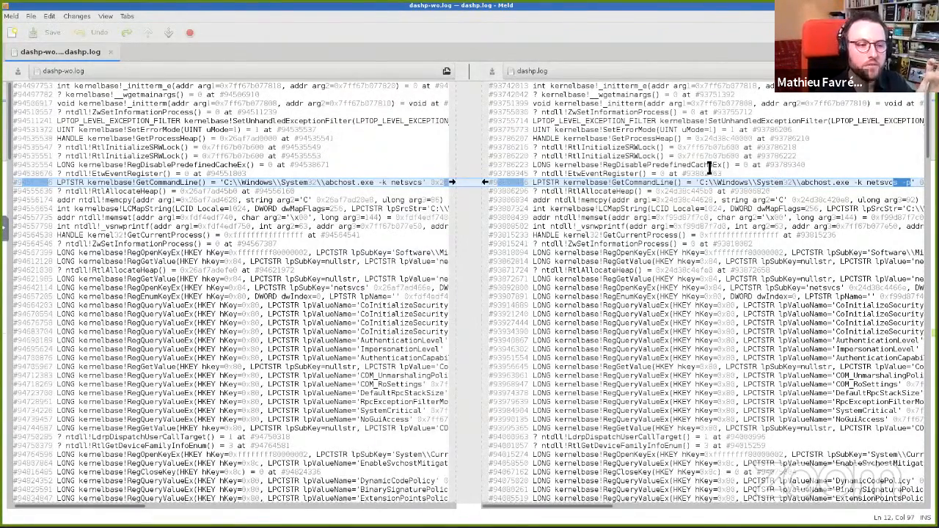
pyautogui.moveTo(801, 184); pyautogui.dragTo(845, 182)
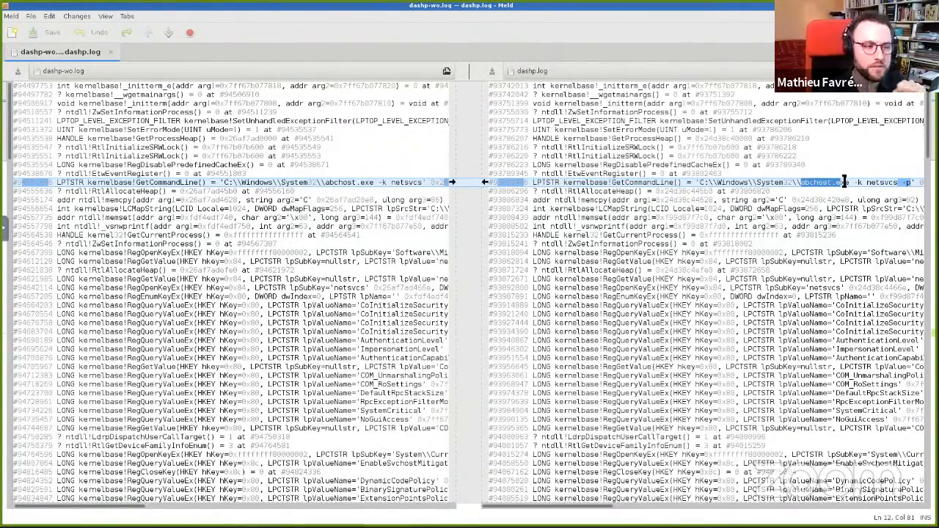
pyautogui.moveTo(600, 85); pyautogui.dragTo(702, 86)
pyautogui.click(702, 86)
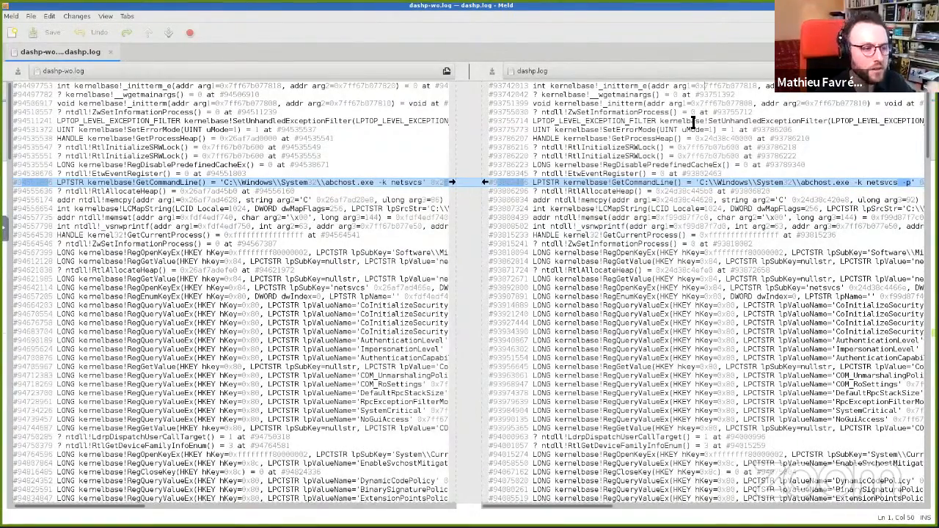
pyautogui.moveTo(610, 218); pyautogui.dragTo(851, 219)
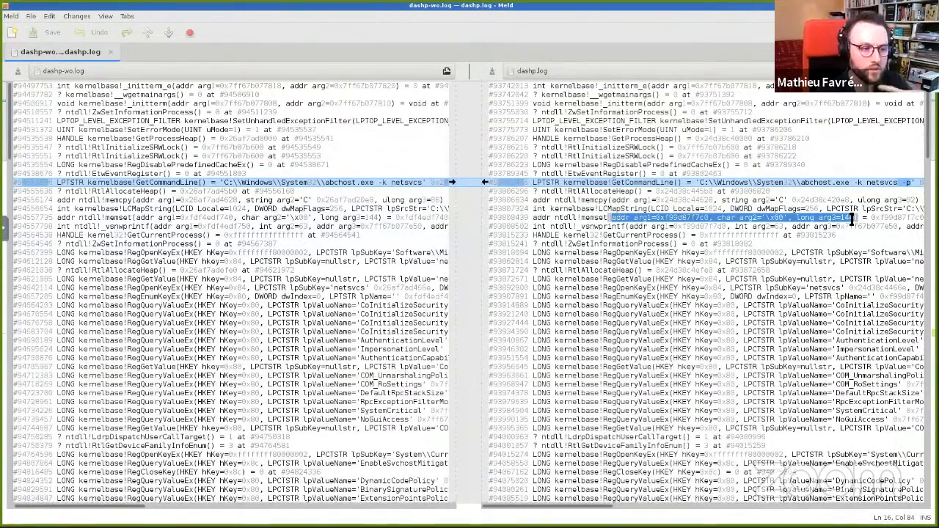
pyautogui.click(668, 199)
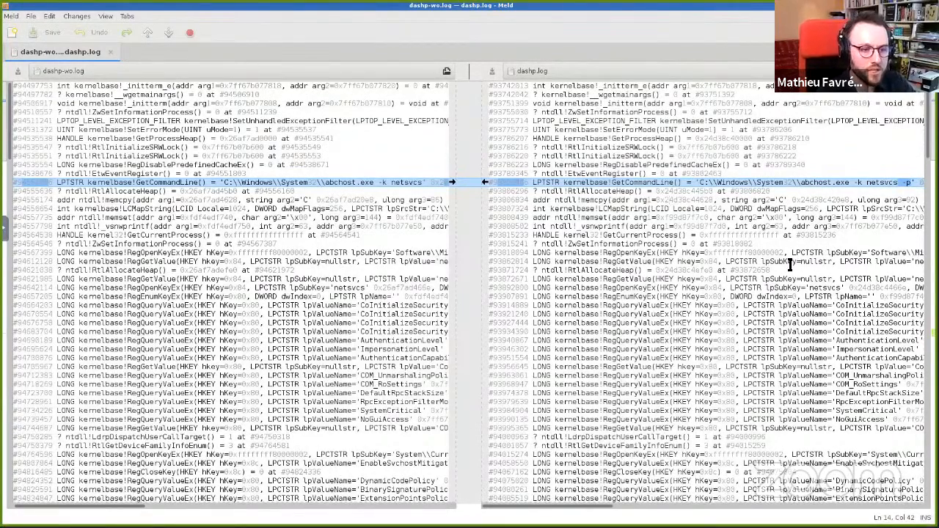
pyautogui.moveTo(872, 253); pyautogui.dragTo(890, 253)
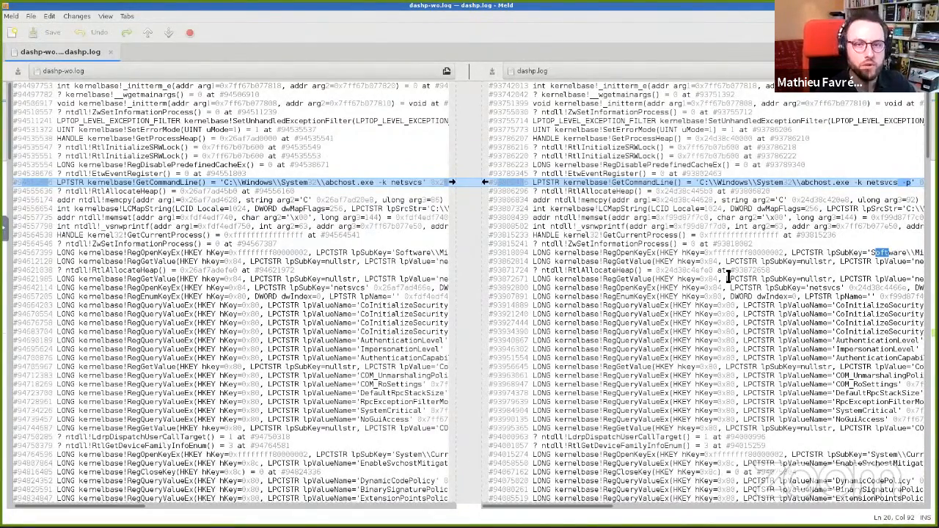
# Step: Scroll down through both logs to look for the next diverging block of calls
pyautogui.scroll(-7, 499, 237)
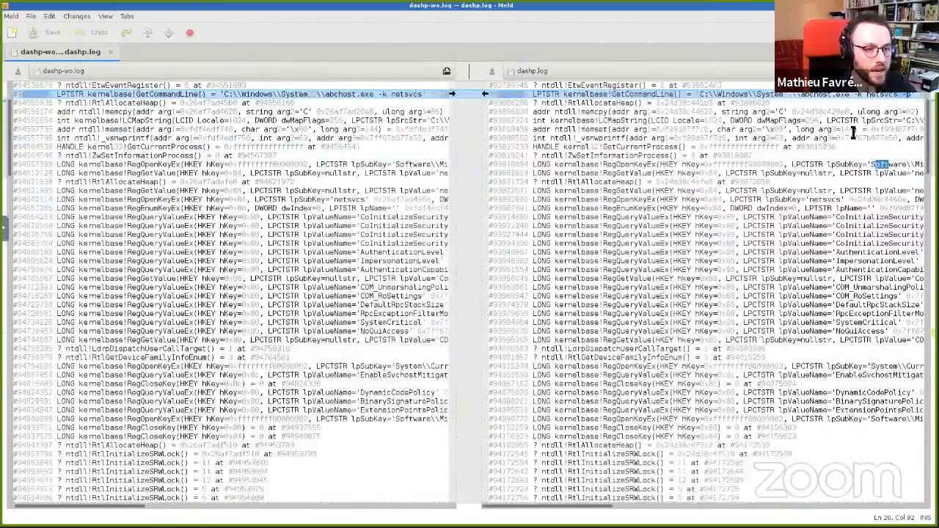
pyautogui.scroll(-5, 763, 204)
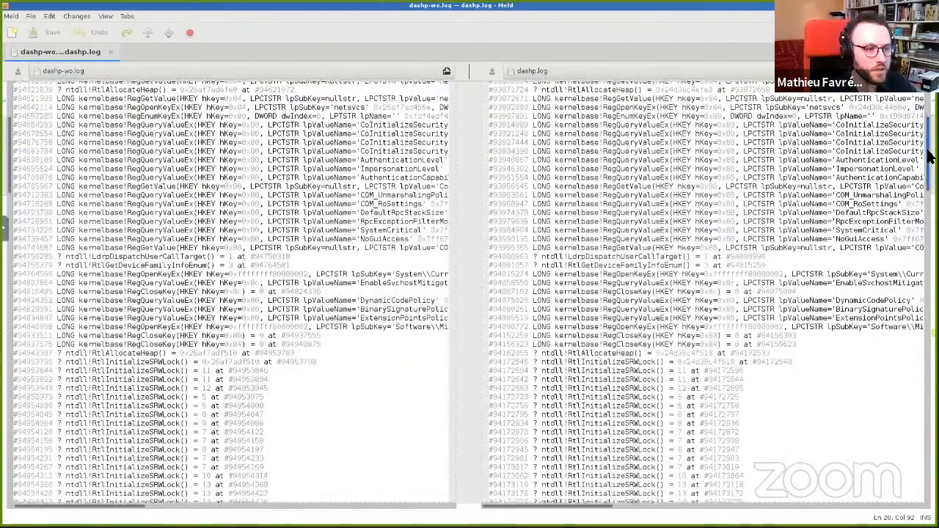
pyautogui.moveTo(756, 182); pyautogui.dragTo(798, 182)
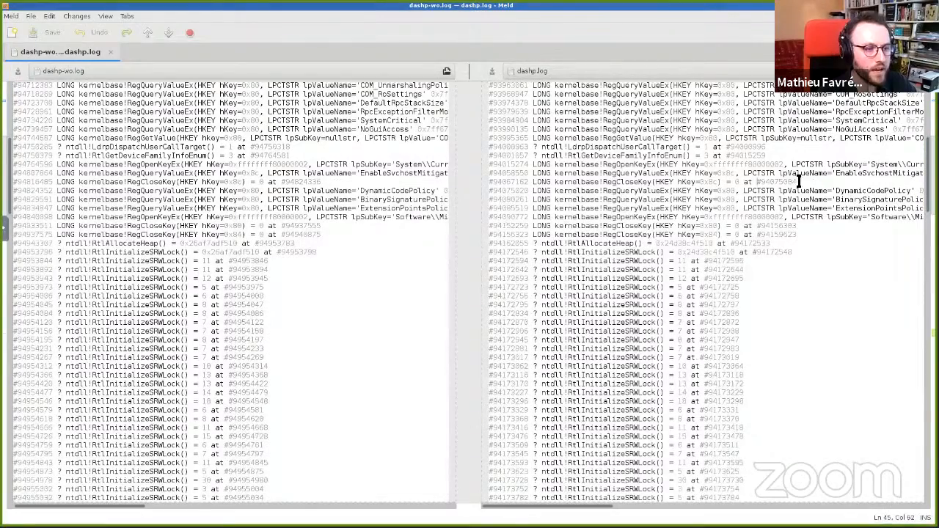
pyautogui.moveTo(650, 243); pyautogui.dragTo(661, 243)
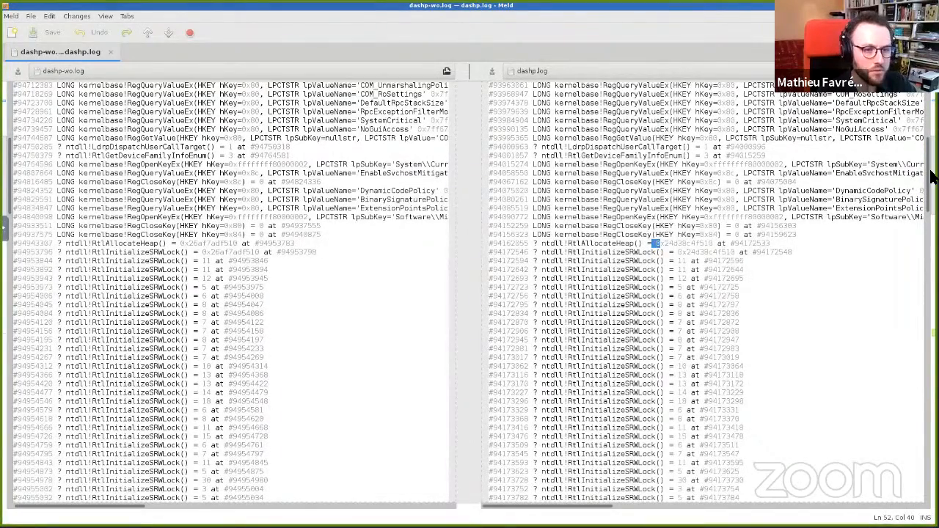
pyautogui.scroll(-1, 928, 176)
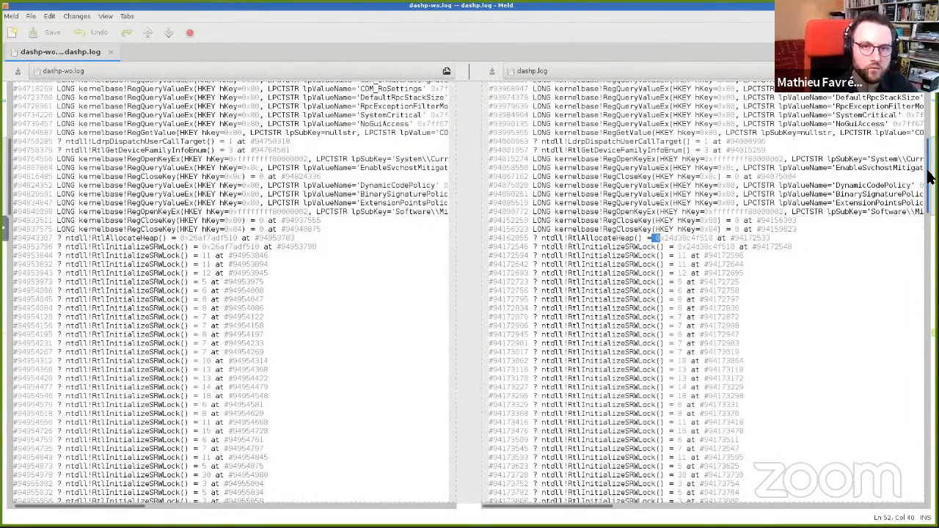
pyautogui.scroll(-10, 928, 176)
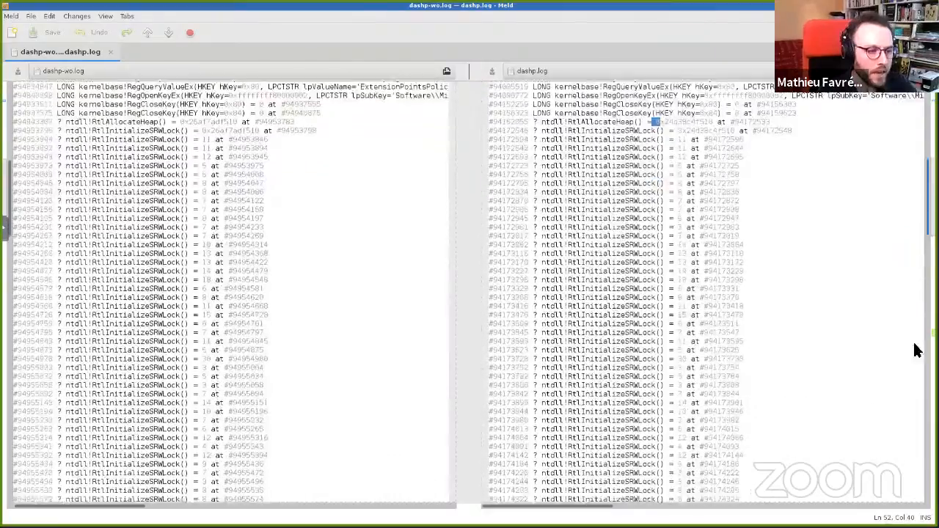
pyautogui.scroll(-8, 928, 239)
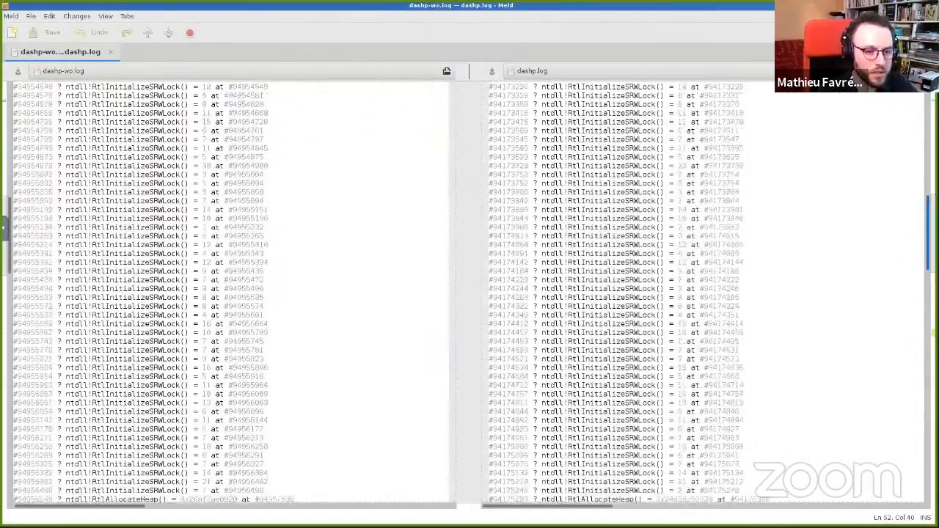
pyautogui.scroll(-3, 557, 199)
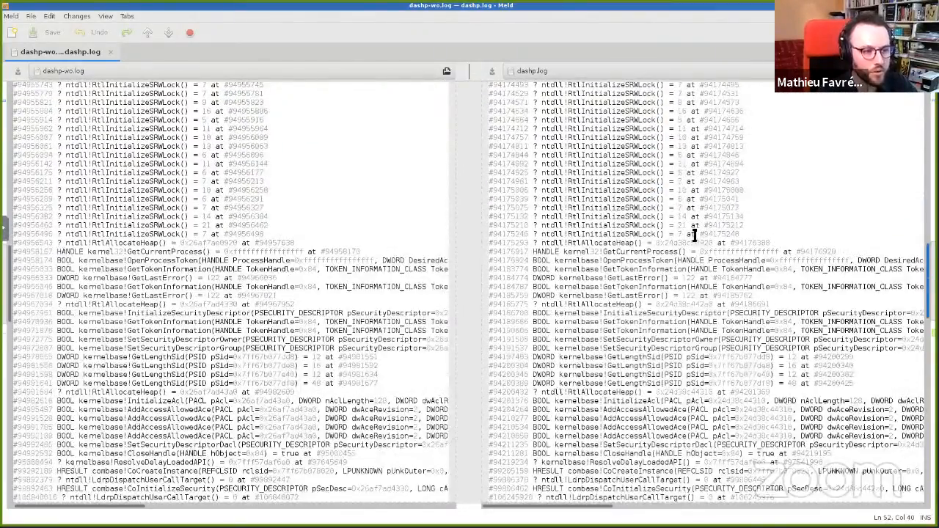
pyautogui.scroll(-2, 690, 227)
pyautogui.scroll(-3, 787, 228)
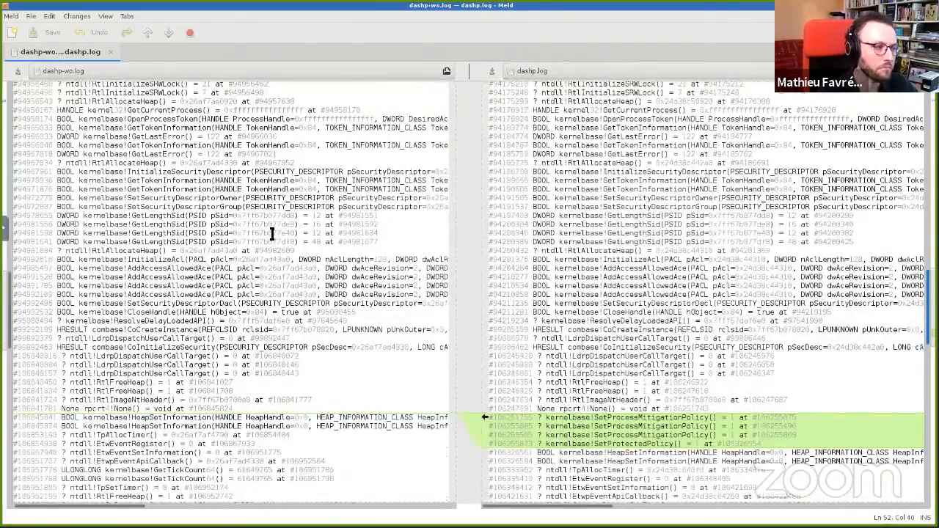
pyautogui.scroll(-5, 268, 231)
pyautogui.scroll(-2, 272, 233)
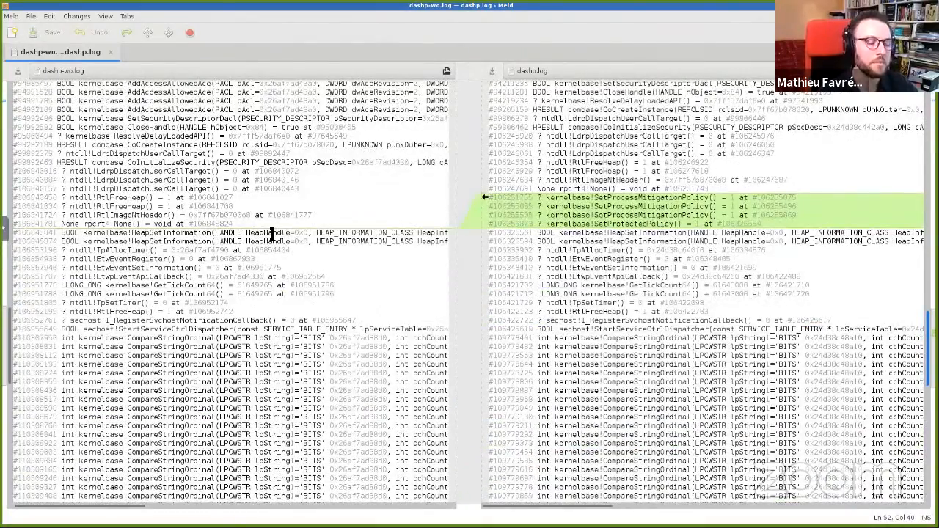
# Step: Select the transition number 106251755 of the first extra SetProcessMitigationPolicy call and switch to the Axion workspace
pyautogui.click(271, 233)
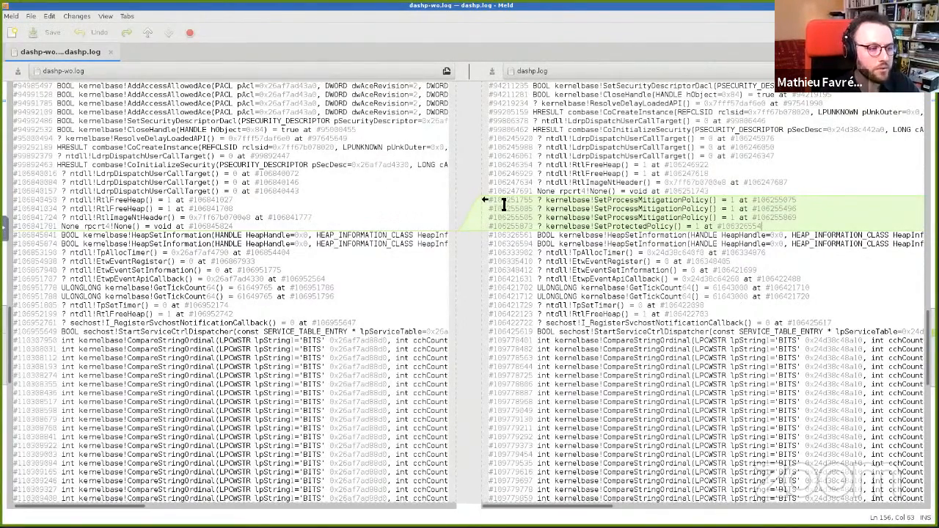
pyautogui.moveTo(491, 200); pyautogui.dragTo(533, 200)
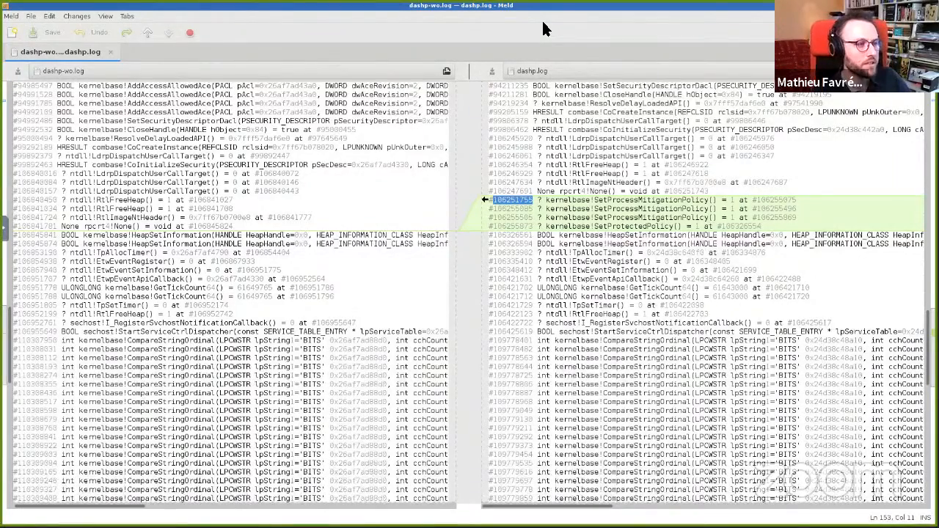
pyautogui.hotkey('ctrl', 'alt', 'Right')
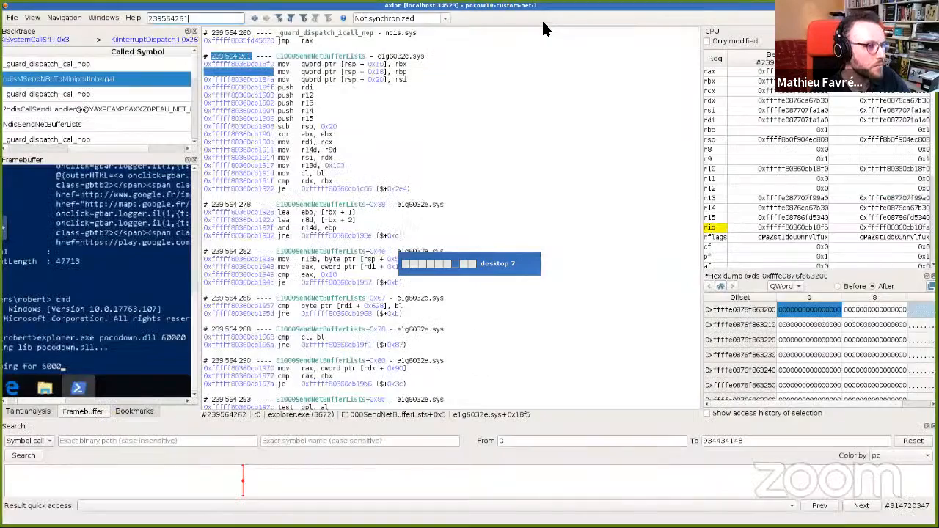
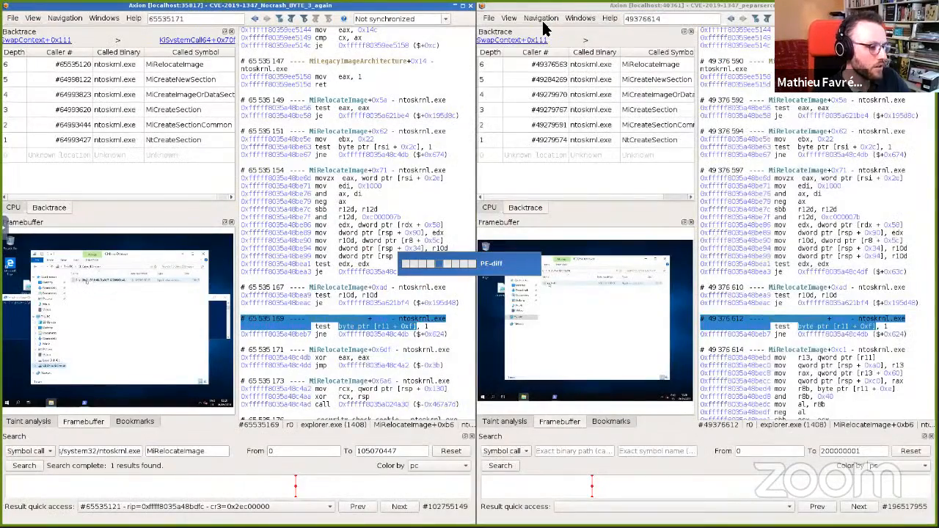
# Step: Switch to the presentation slides and go to 'The lab' agenda slide
pyautogui.hotkey('ctrl', 'alt', 'Left')
pyautogui.hotkey('ctrl', 'alt', 'Left')
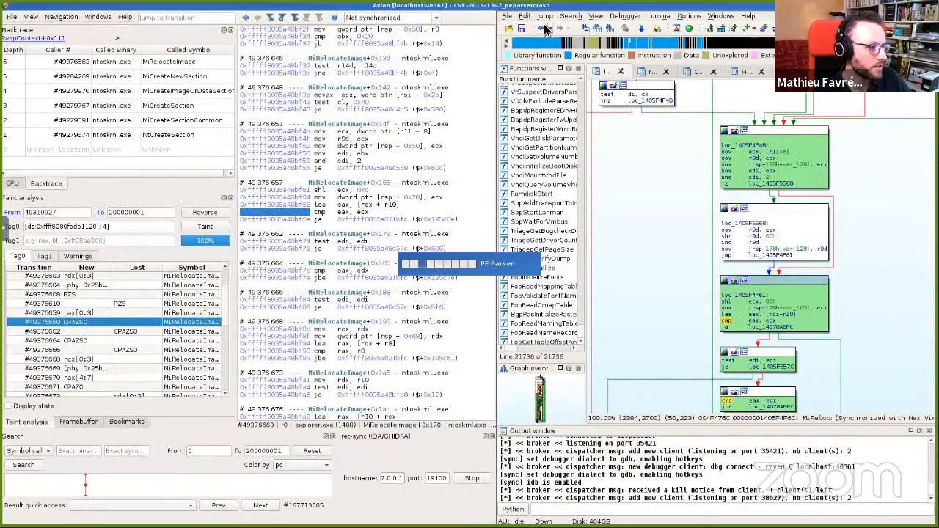
pyautogui.hotkey('ctrl', 'alt', 'Left')
pyautogui.hotkey('ctrl', 'alt', 'Left')
pyautogui.hotkey('alt', 'Tab')
pyautogui.press('Left')
pyautogui.press('Left')
pyautogui.press('Left')
pyautogui.press('Left')
pyautogui.press('Left')
pyautogui.press('Left')
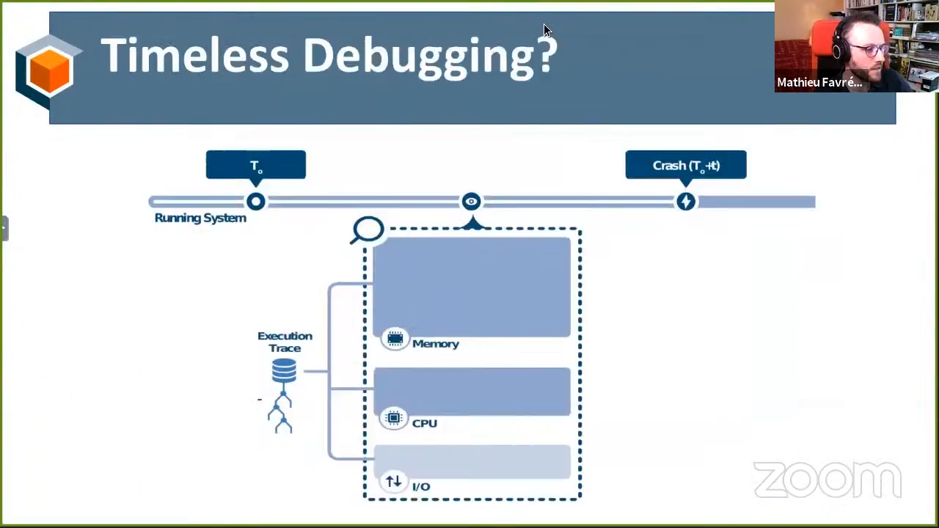
pyautogui.press('Right')
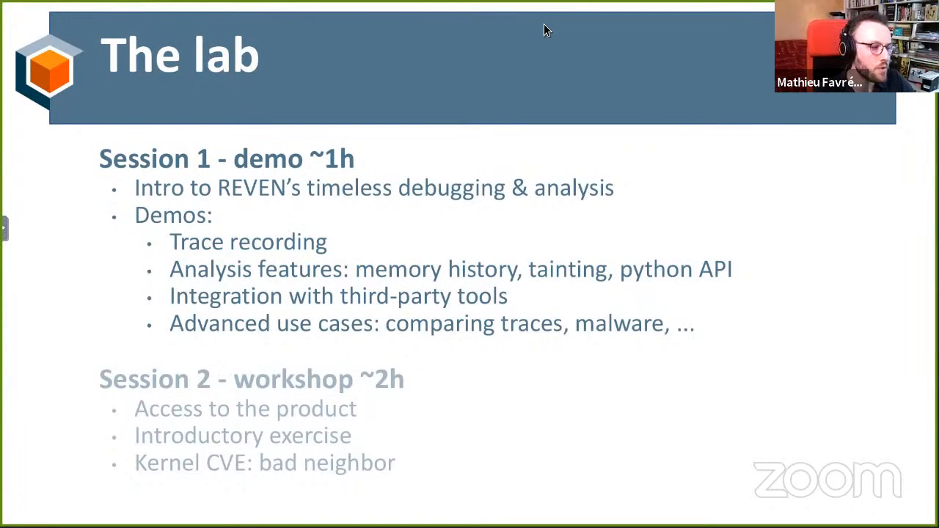
# Step: Switch to the browser and open the Jupyter Presentation notebook at the REVEN server connection cell
pyautogui.hotkey('alt', 'Tab')
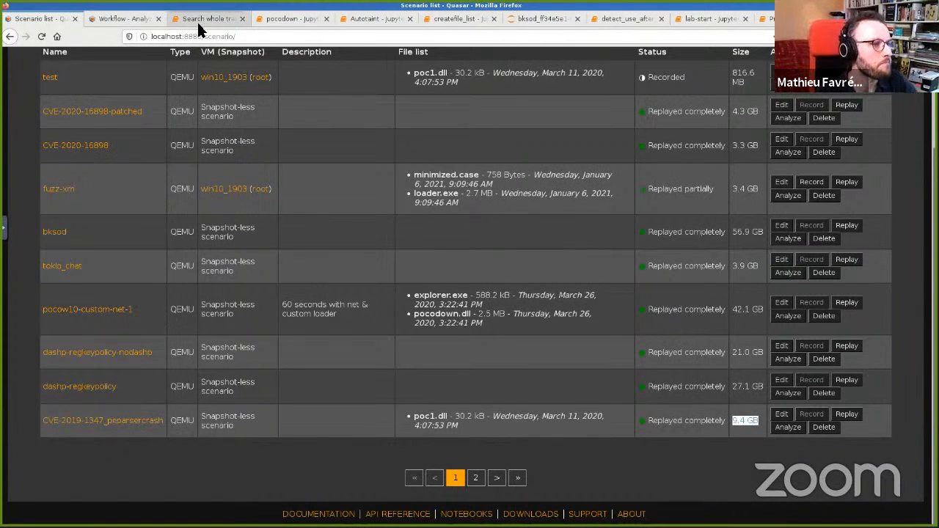
pyautogui.click(767, 20)
pyautogui.scroll(3, 437, 221)
pyautogui.moveTo(312, 187); pyautogui.dragTo(427, 315)
pyautogui.click(430, 304)
pyautogui.scroll(-3, 430, 305)
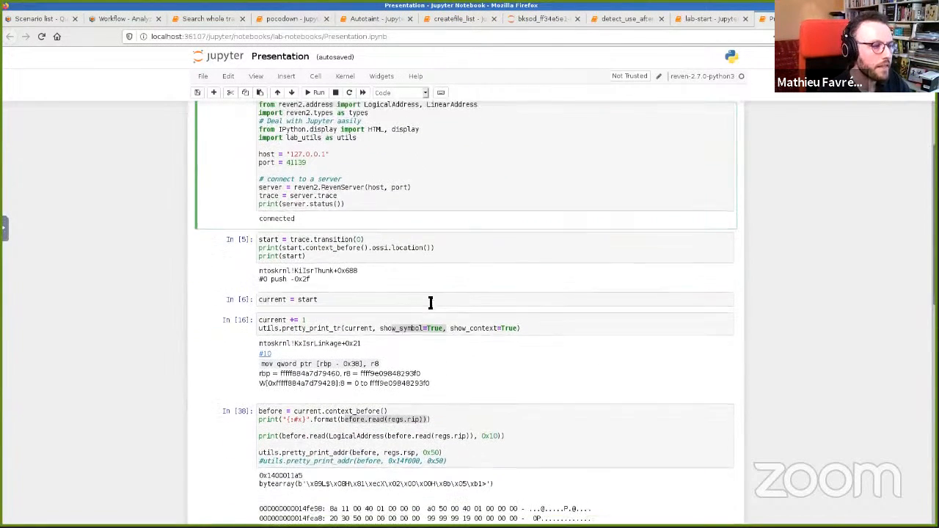
# Step: Examine the server.trace connection code and the trace.transition(0) cell with its output in the notebook
pyautogui.moveTo(291, 193); pyautogui.dragTo(337, 194)
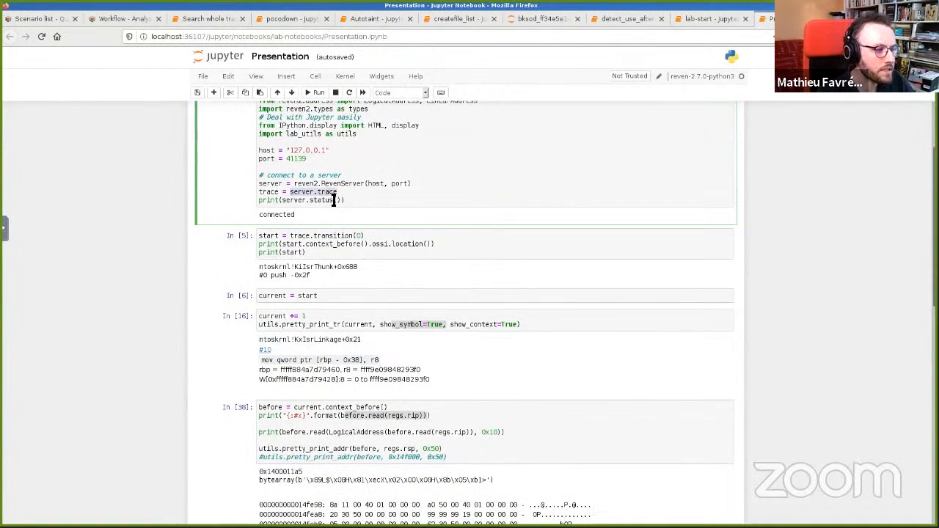
pyautogui.click(314, 238)
pyautogui.moveTo(290, 237); pyautogui.dragTo(366, 235)
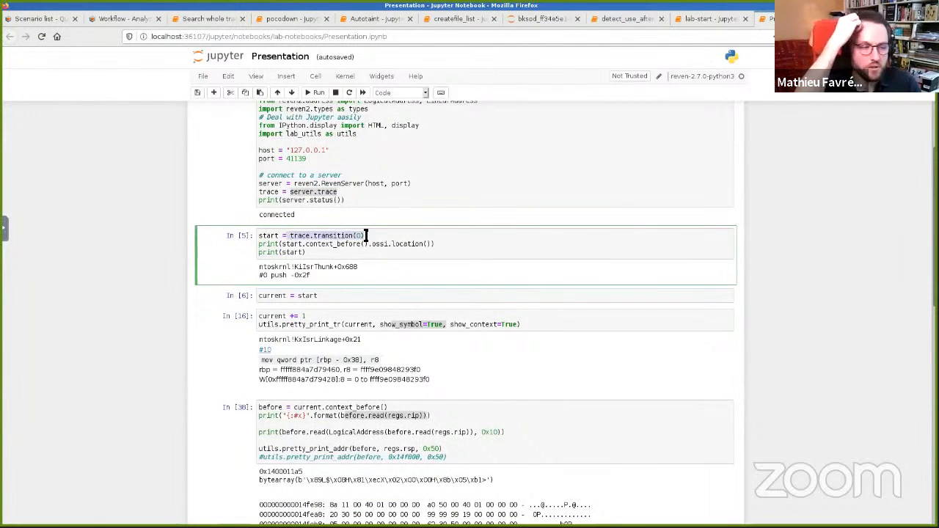
pyautogui.moveTo(313, 235)
pyautogui.mouseDown()
pyautogui.moveTo(373, 236)
pyautogui.moveTo(313, 237)
pyautogui.mouseUp()
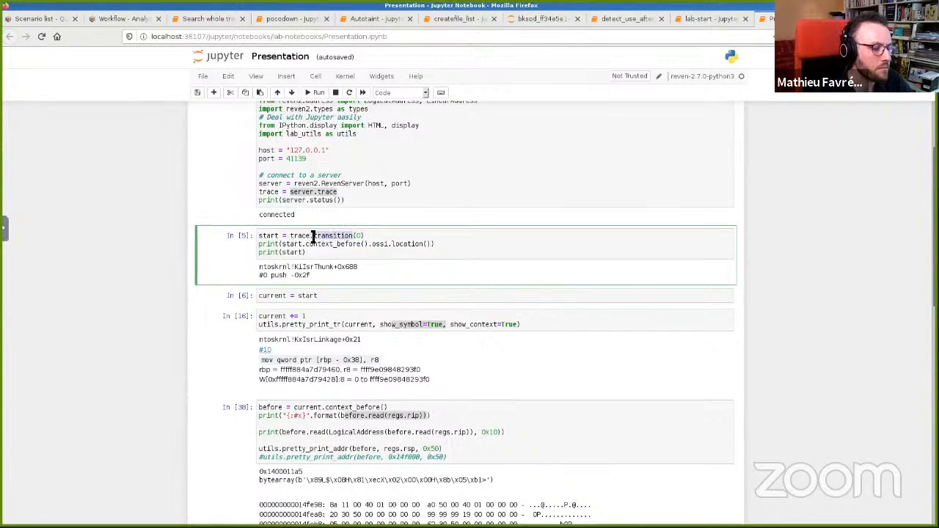
pyautogui.moveTo(260, 268); pyautogui.dragTo(344, 268)
# Step: Re-run the notebook cell that gets transition 0 and prints its location
pyautogui.click(362, 252)
pyautogui.hotkey('ctrl', 'Return')
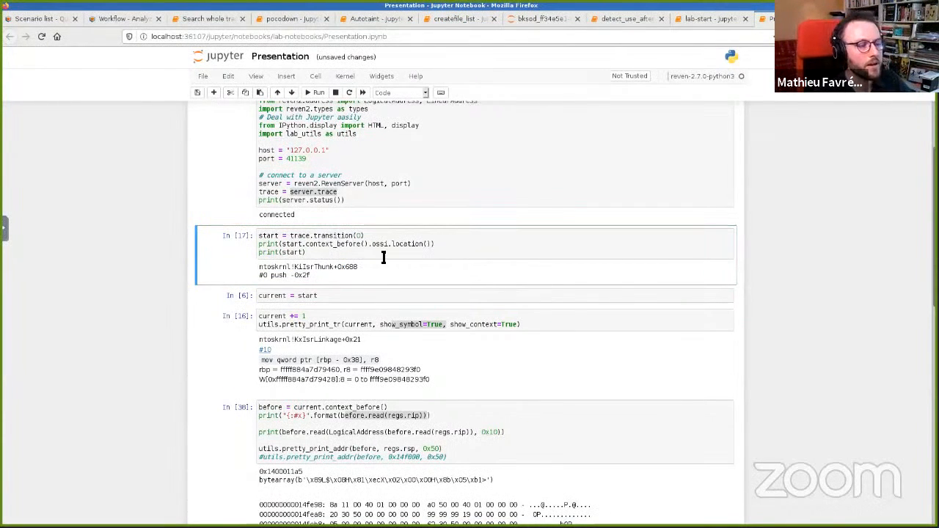
pyautogui.scroll(1, 383, 259)
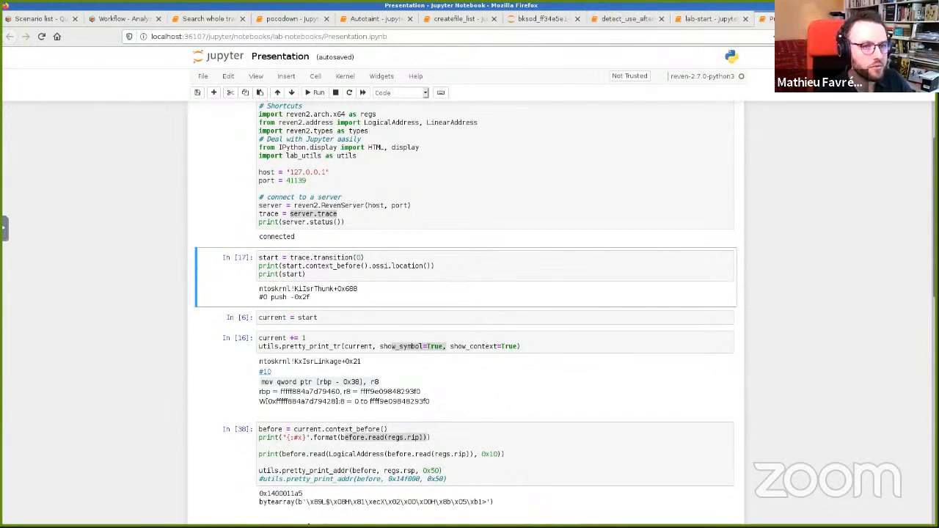
# Step: Open doc.tetrane.com in a new browser tab
pyautogui.hotkey('ctrl', 't')
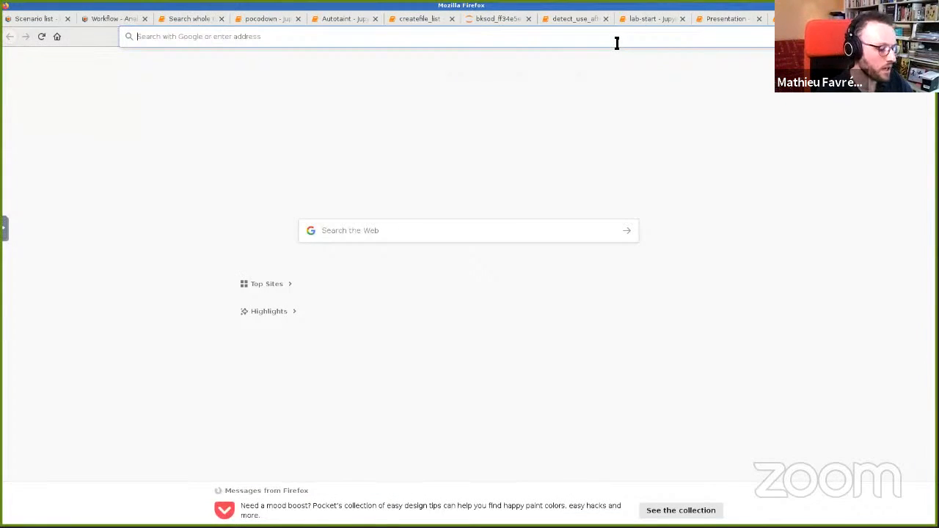
pyautogui.write('doc.tetrane.')
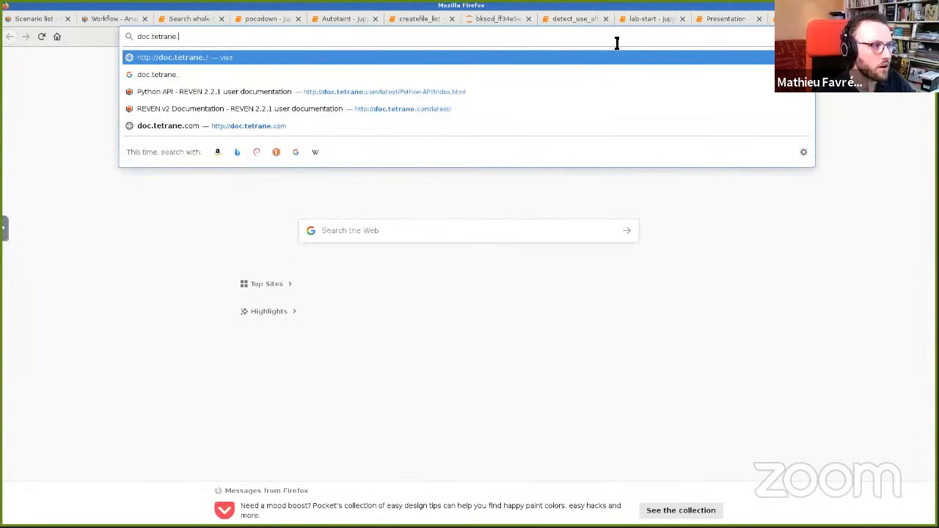
pyautogui.write('com')
pyautogui.press('Return')
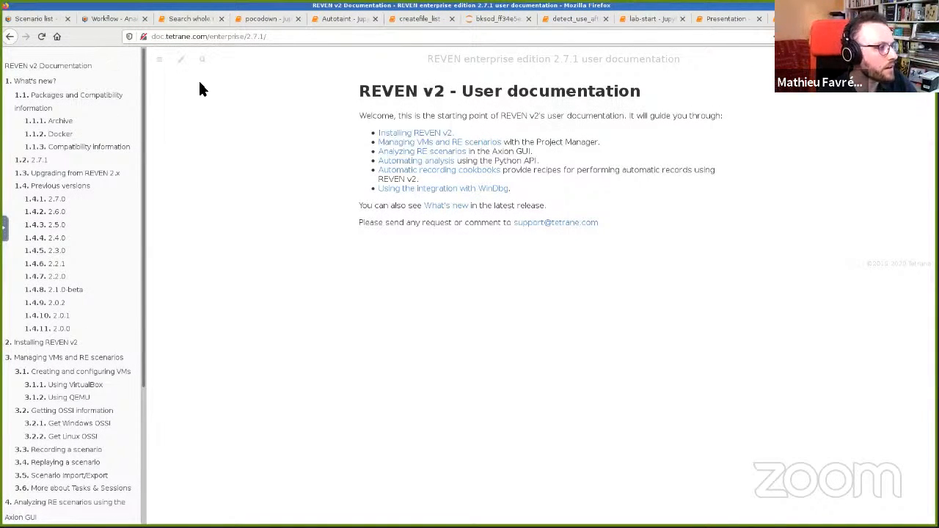
# Step: Open the Python API Installation page of the REVEN documentation and scroll through it
pyautogui.moveTo(144, 89); pyautogui.dragTo(138, 251)
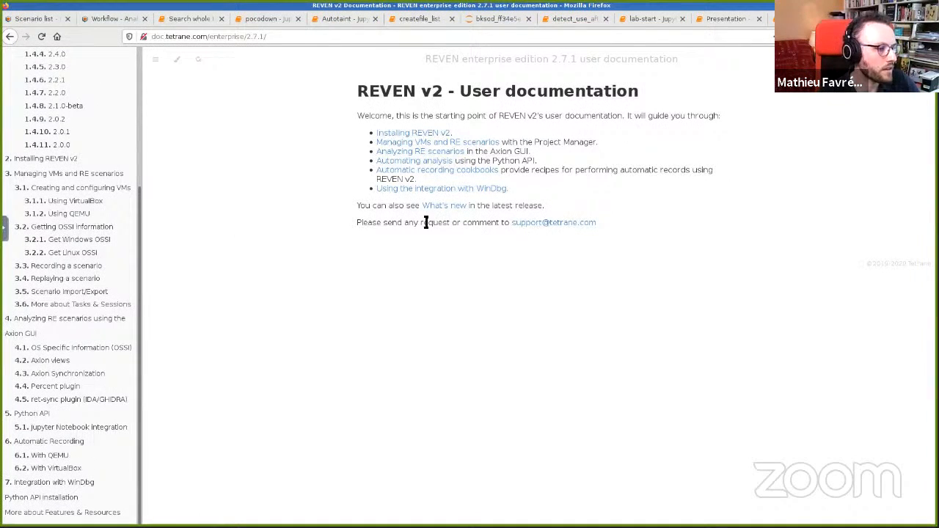
pyautogui.click(37, 502)
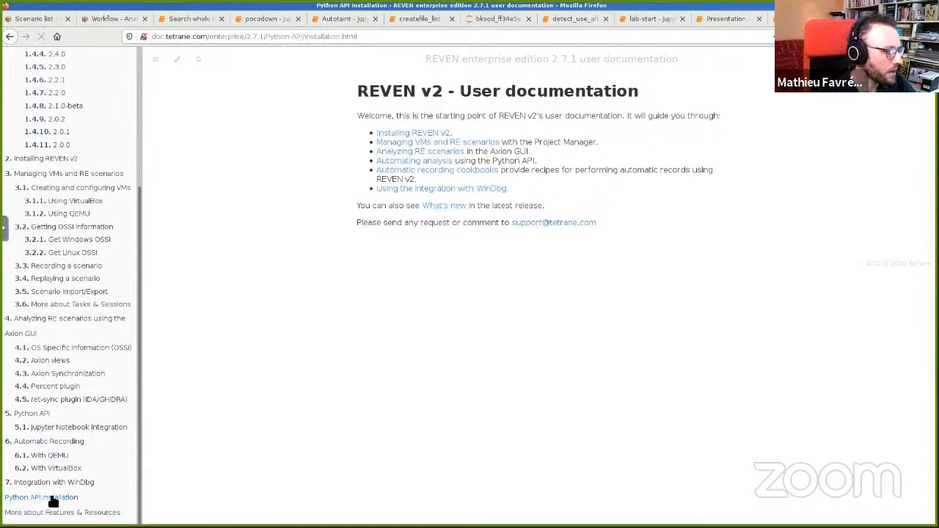
pyautogui.scroll(-3, 612, 212)
pyautogui.scroll(-3, 135, 426)
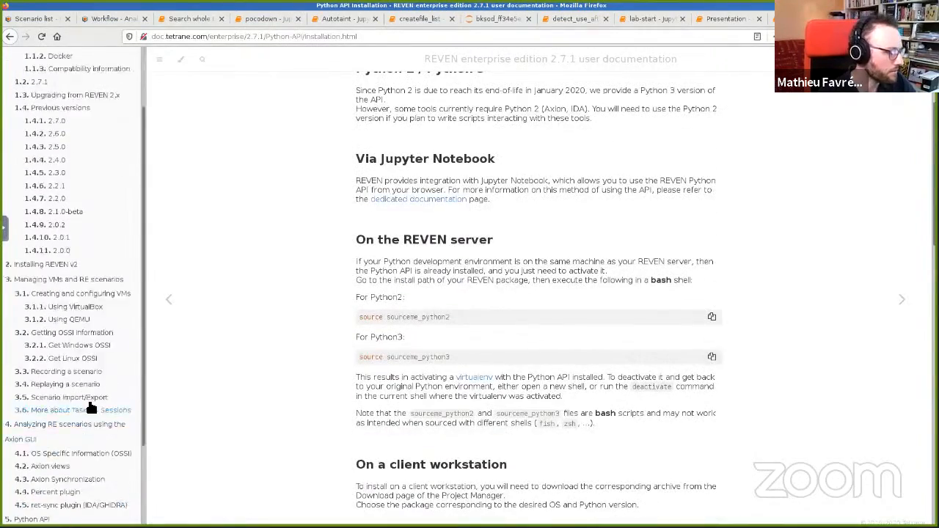
pyautogui.scroll(5, 442, 253)
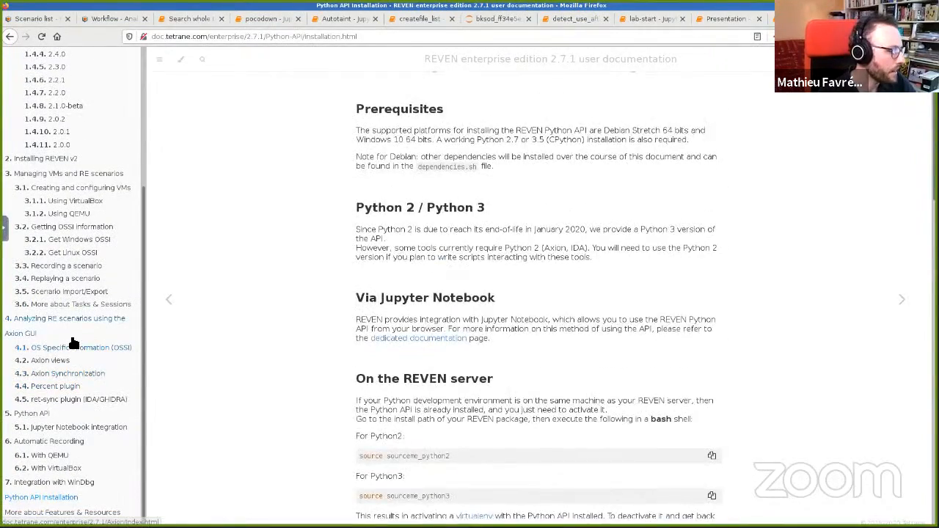
# Step: Read through the Python API documentation page's usage sections, then return to the presentation slides
pyautogui.scroll(-4, 73, 342)
pyautogui.click(35, 415)
pyautogui.scroll(-5, 726, 169)
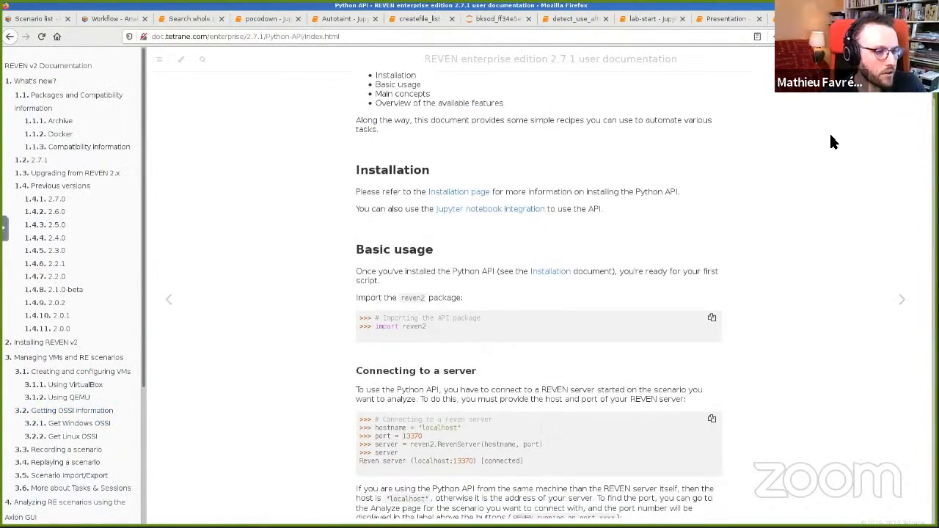
pyautogui.scroll(-2, 923, 147)
pyautogui.scroll(-8, 914, 206)
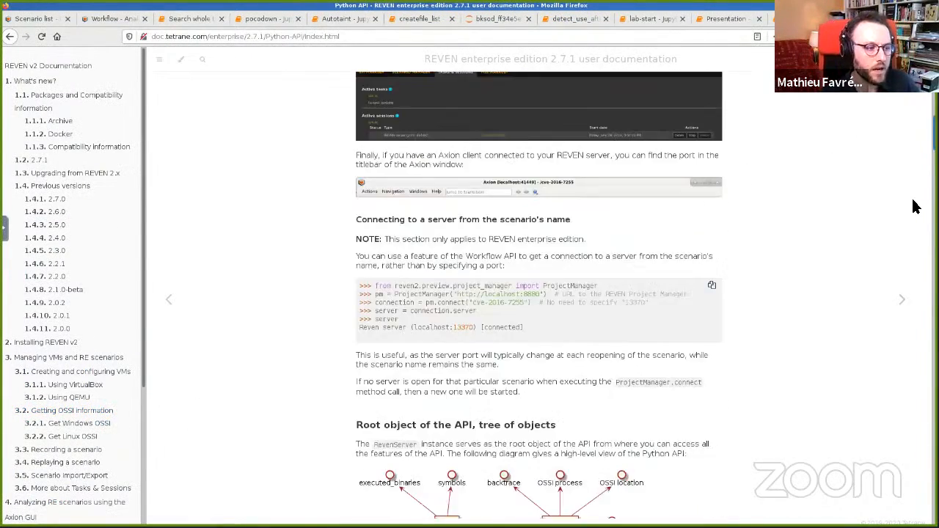
pyautogui.scroll(-10, 914, 206)
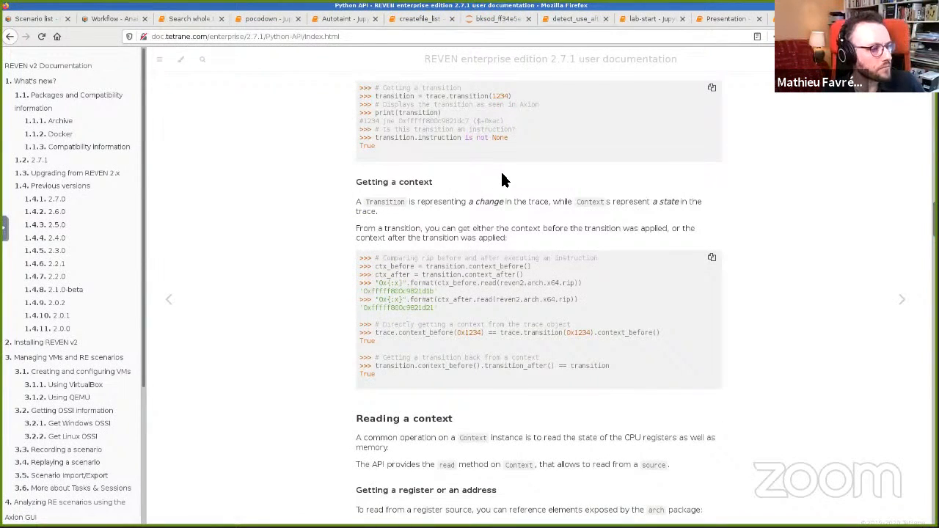
pyautogui.hotkey('alt', 'Tab')
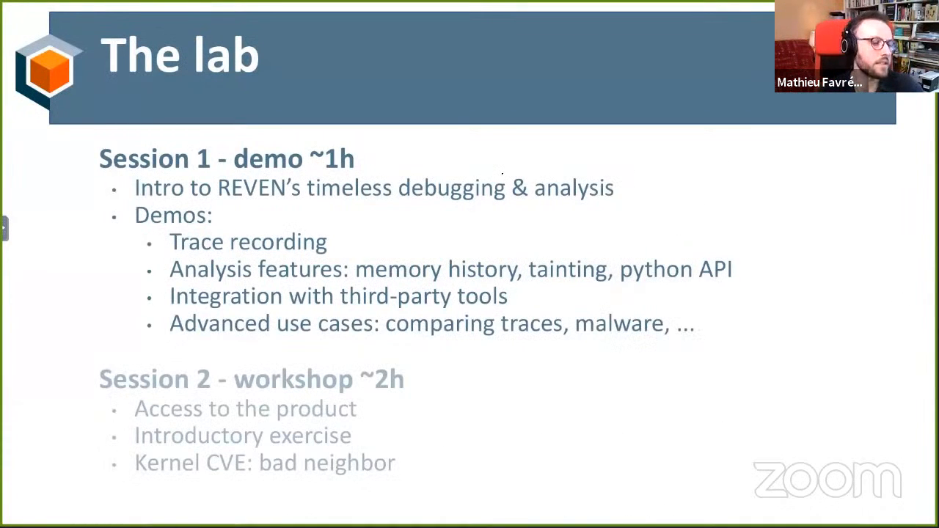
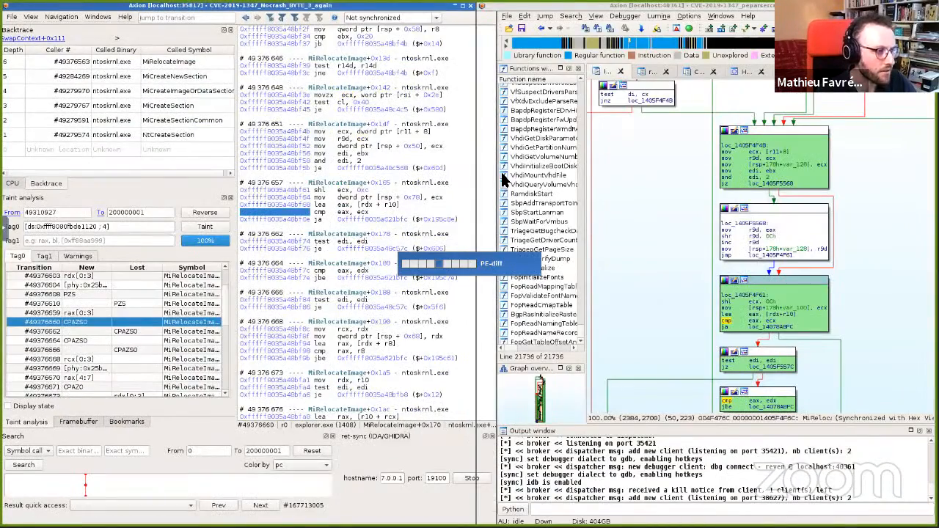
# Step: Switch to the Axion session of the pocow10-custom-net-1 trace and jump to transition 0
pyautogui.hotkey('ctrl', 'alt', 'Right')
pyautogui.hotkey('ctrl', 'alt', 'Right')
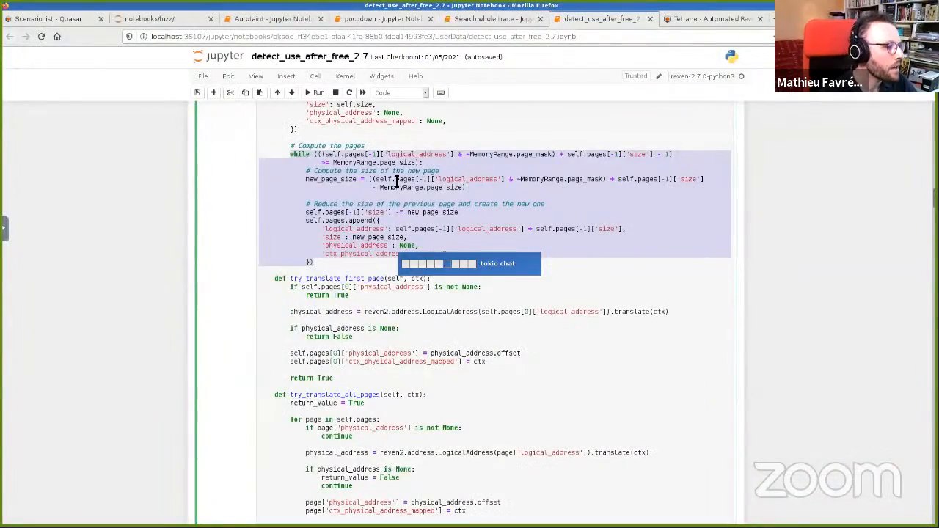
pyautogui.hotkey('ctrl', 'alt', 'Right')
pyautogui.hotkey('alt', 'Tab')
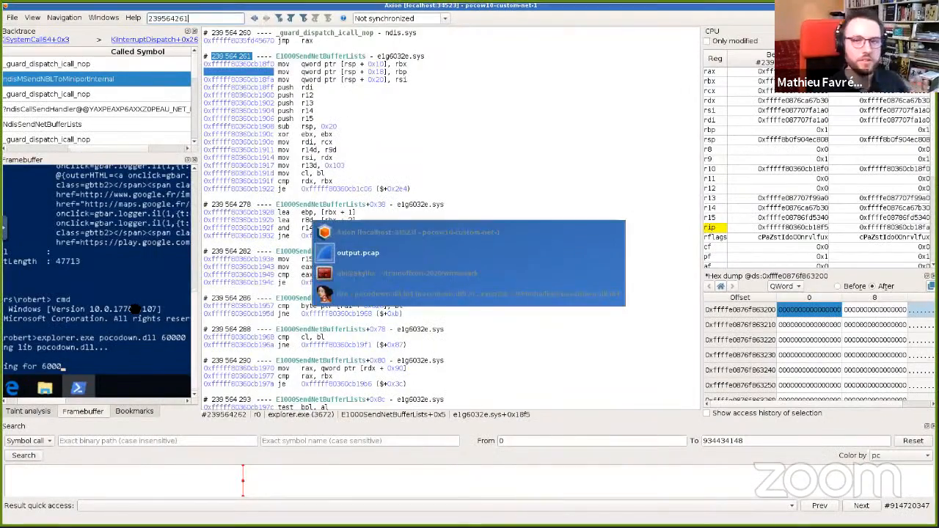
pyautogui.hotkey('alt', 'Tab')
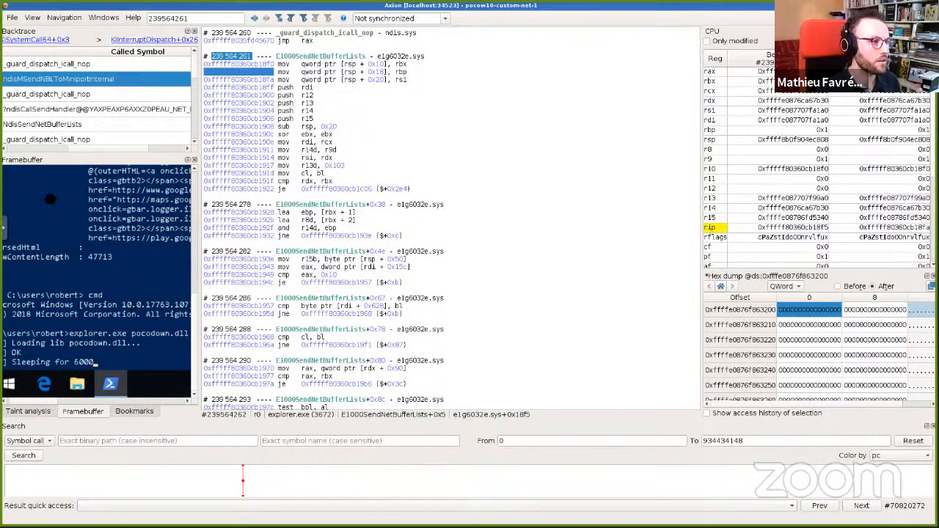
pyautogui.doubleClick(209, 17)
pyautogui.write('0')
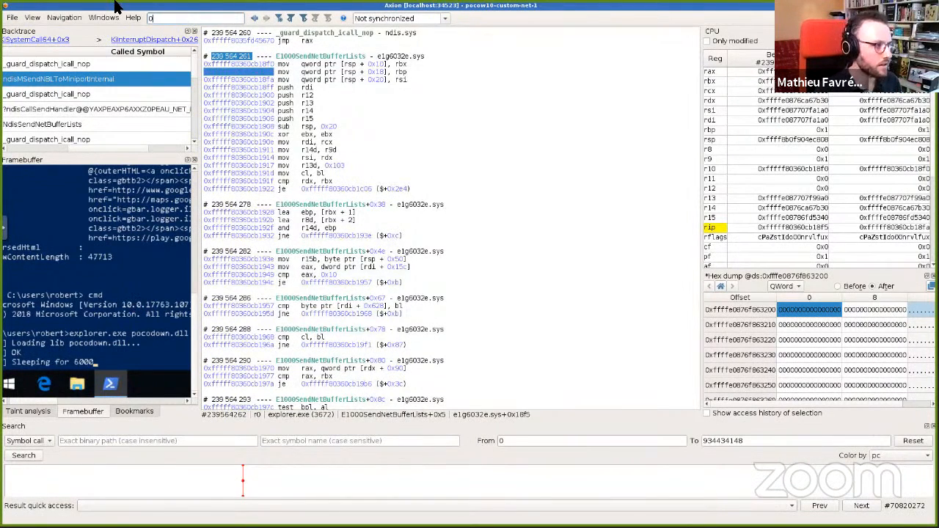
pyautogui.press('Return')
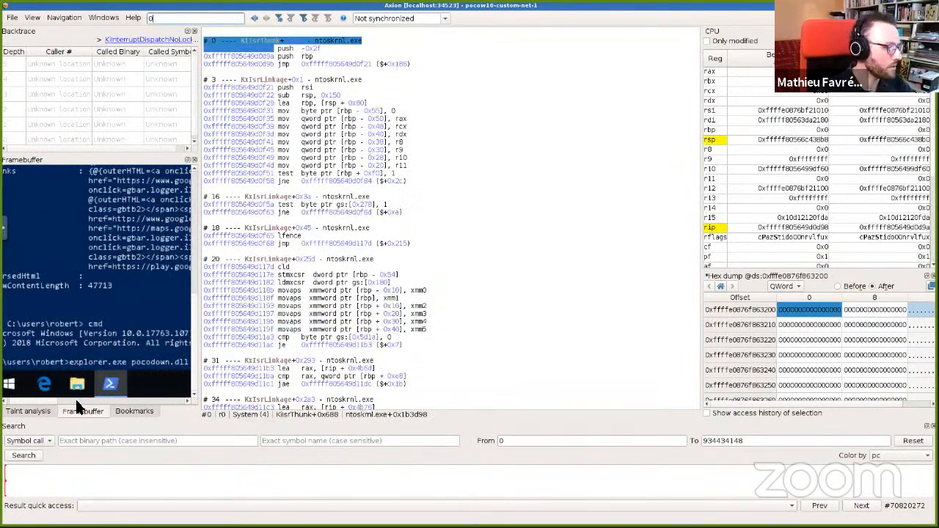
# Step: Widen the backtrace pane and jump near the end of the trace on the timeline
pyautogui.moveTo(218, 309); pyautogui.dragTo(303, 309)
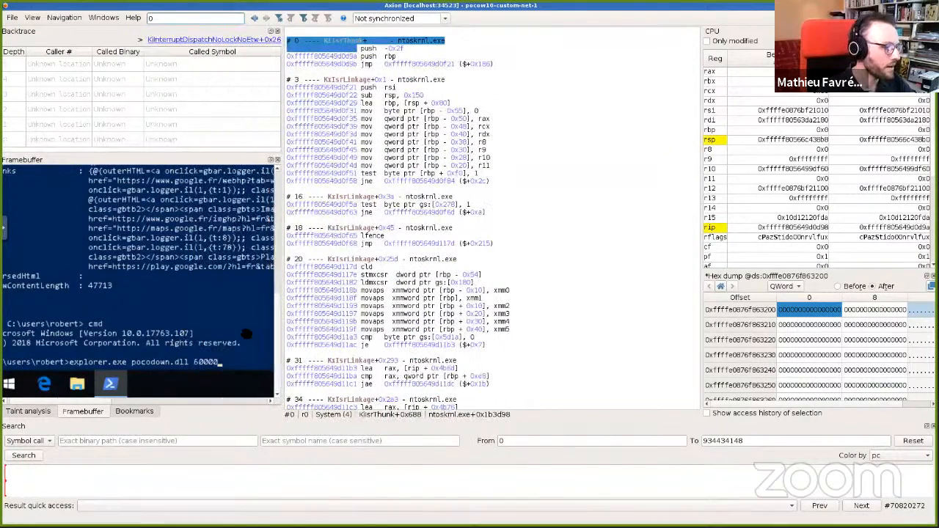
pyautogui.click(927, 474)
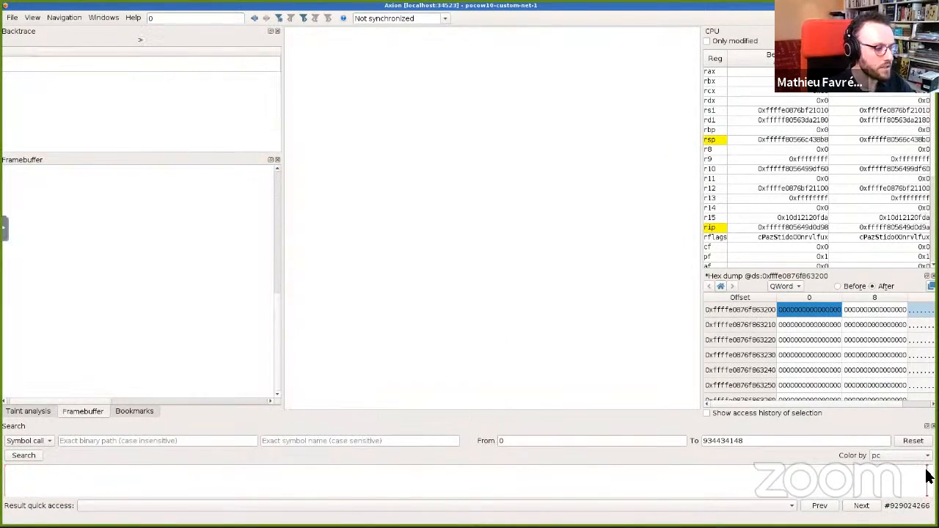
pyautogui.hscroll(-1, 34, 334)
pyautogui.scroll(1, 34, 335)
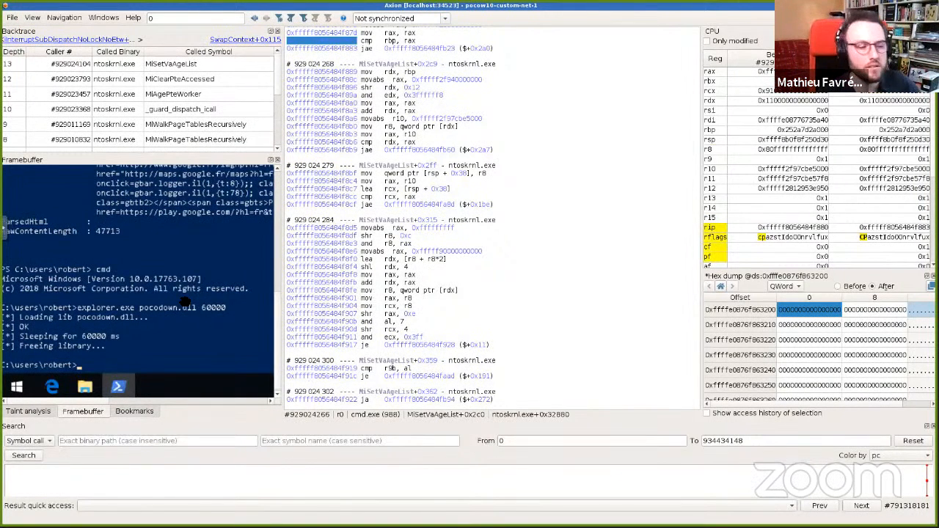
# Step: Switch to Wireshark with output.pcap and select the HTTP GET packet
pyautogui.hotkey('alt', 'Tab')
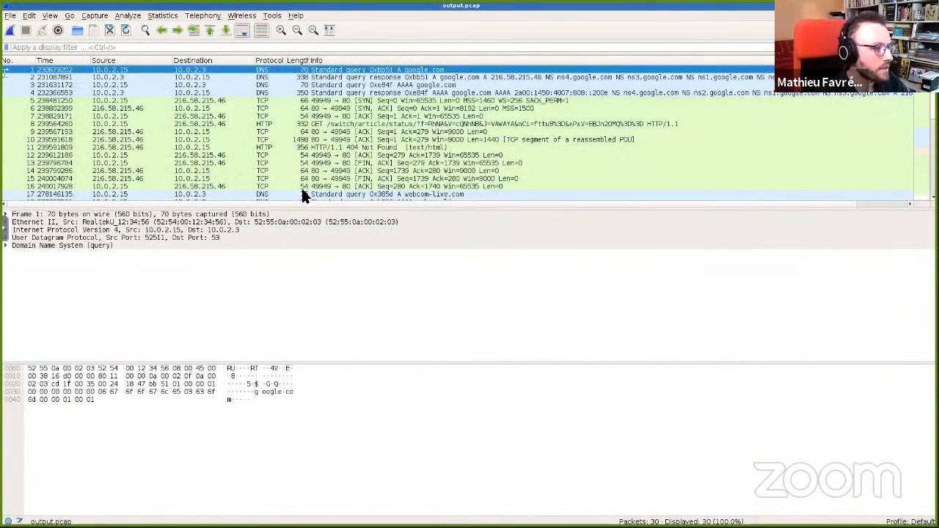
pyautogui.hotkey('alt', 'Tab')
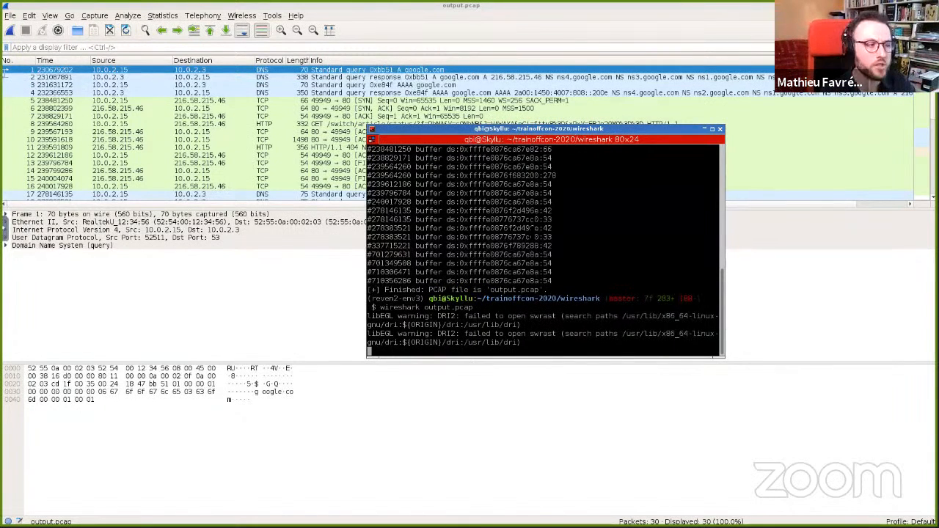
pyautogui.click(281, 116)
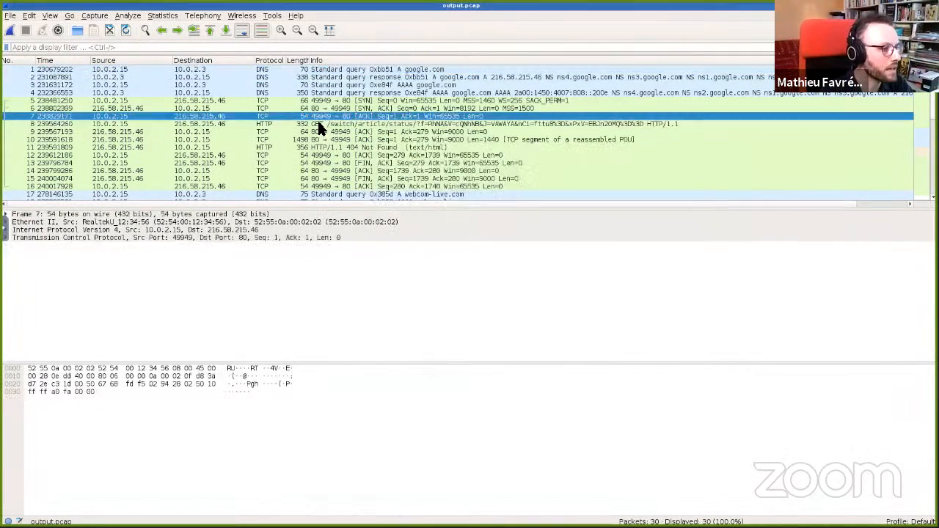
pyautogui.click(366, 125)
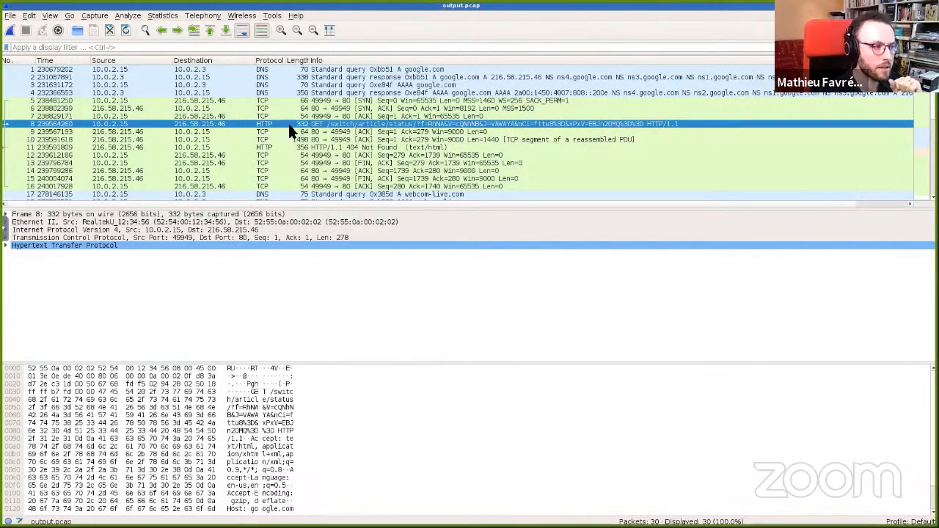
# Step: In the terminal, select and copy the buffer address printed for transition #239564260
pyautogui.hotkey('alt', 'Tab')
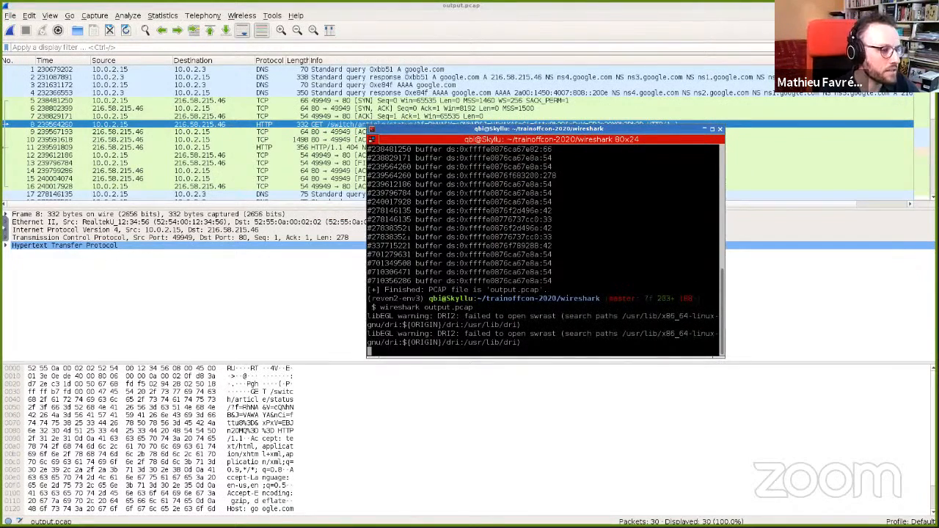
pyautogui.scroll(3, 543, 250)
pyautogui.moveTo(403, 195); pyautogui.dragTo(516, 291)
pyautogui.scroll(-3, 515, 291)
pyautogui.scroll(2, 427, 220)
pyautogui.click(408, 227)
pyautogui.doubleClick(402, 227)
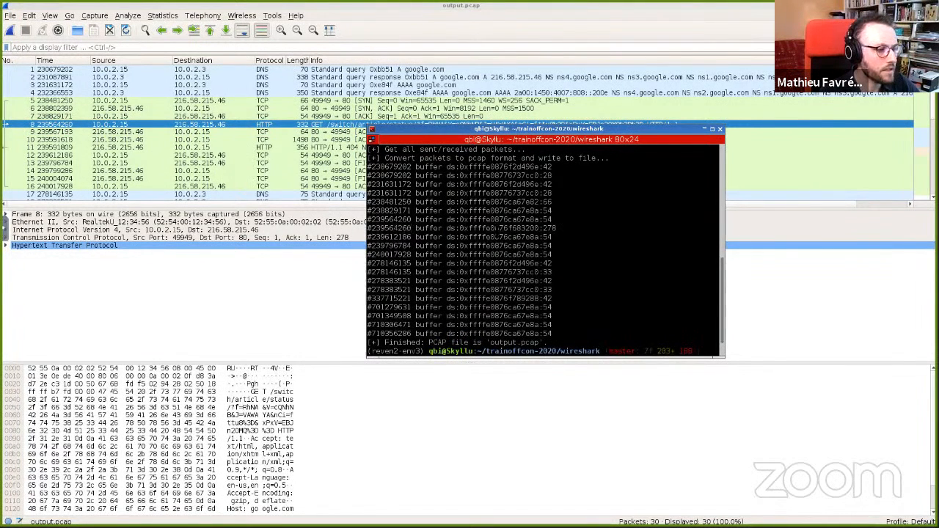
pyautogui.doubleClick(514, 228)
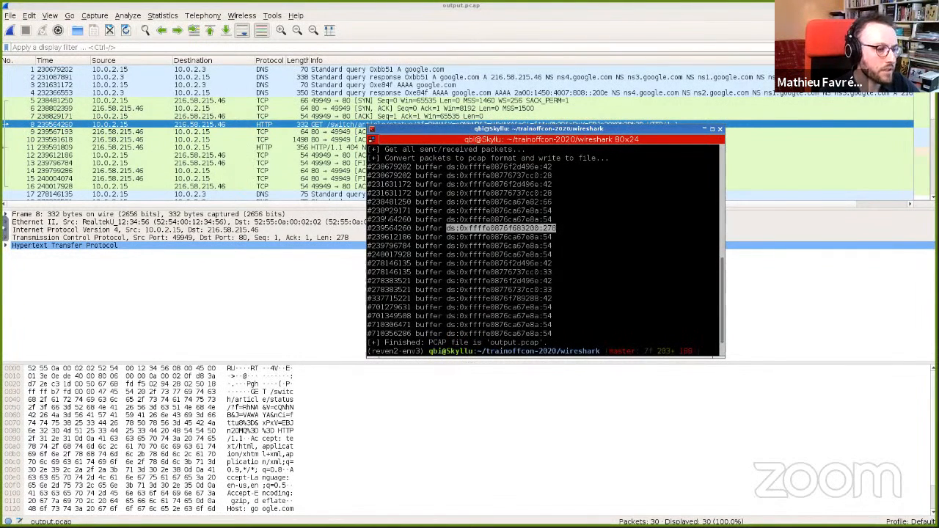
pyautogui.click(527, 223)
pyautogui.moveTo(461, 229); pyautogui.dragTo(539, 228)
pyautogui.rightClick(537, 230)
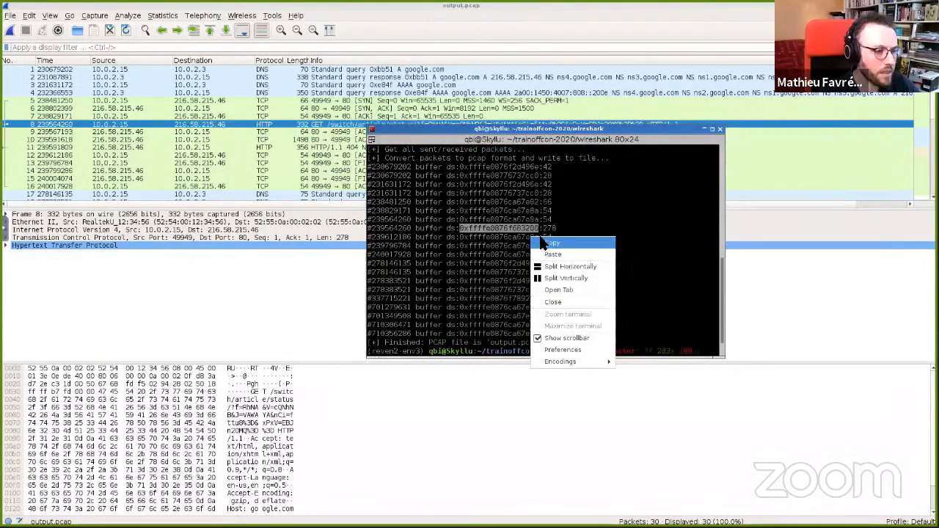
pyautogui.click(546, 242)
# Step: Try to go to the copied buffer address in Axion's memory view
pyautogui.hotkey('alt', 'Tab')
pyautogui.hotkey('alt', 'Tab')
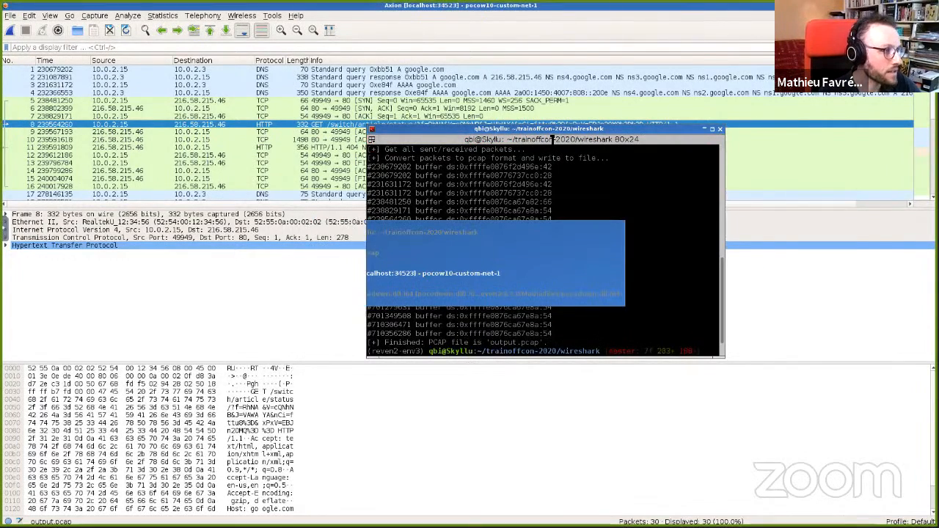
pyautogui.hotkey('ctrl', 'g')
pyautogui.hotkey('ctrl', 'v')
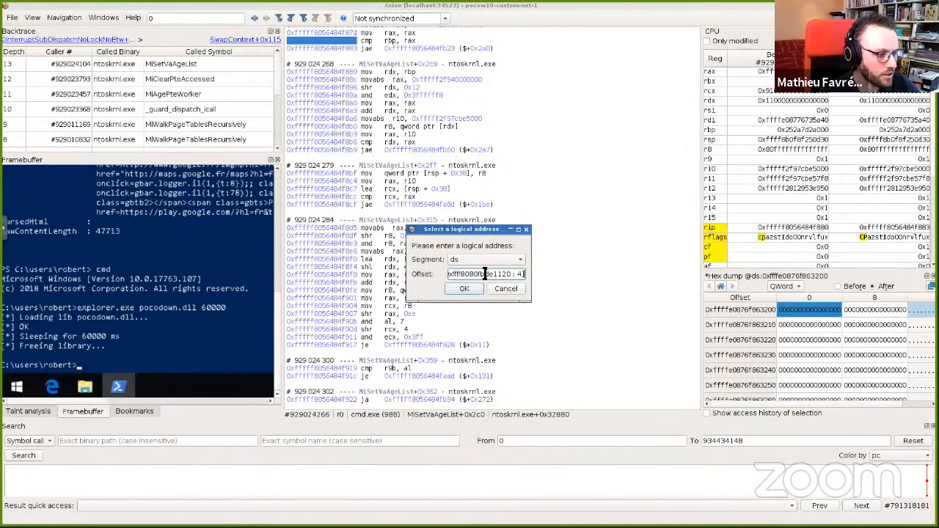
pyautogui.press('Return')
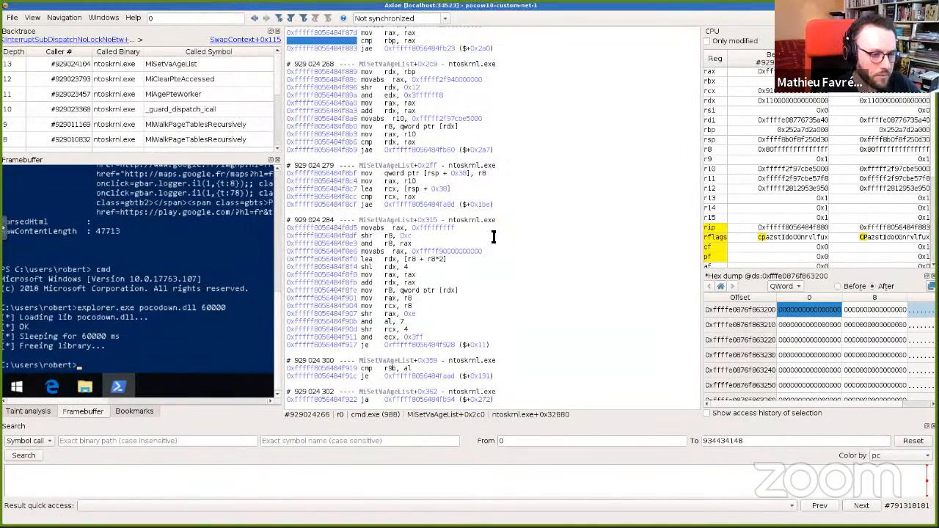
# Step: Set the terminal window to stay always on top
pyautogui.hotkey('alt', 'Tab')
pyautogui.press('Return')
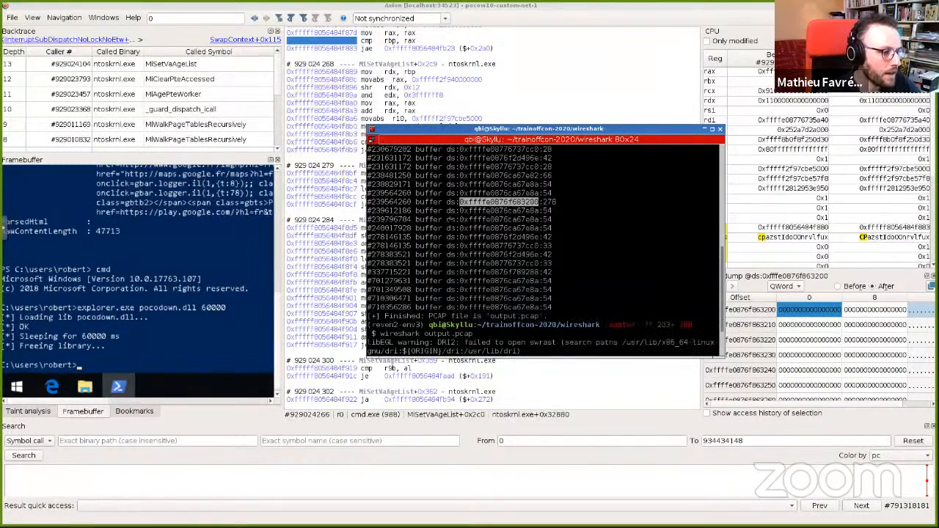
pyautogui.click(372, 130)
pyautogui.moveTo(396, 144)
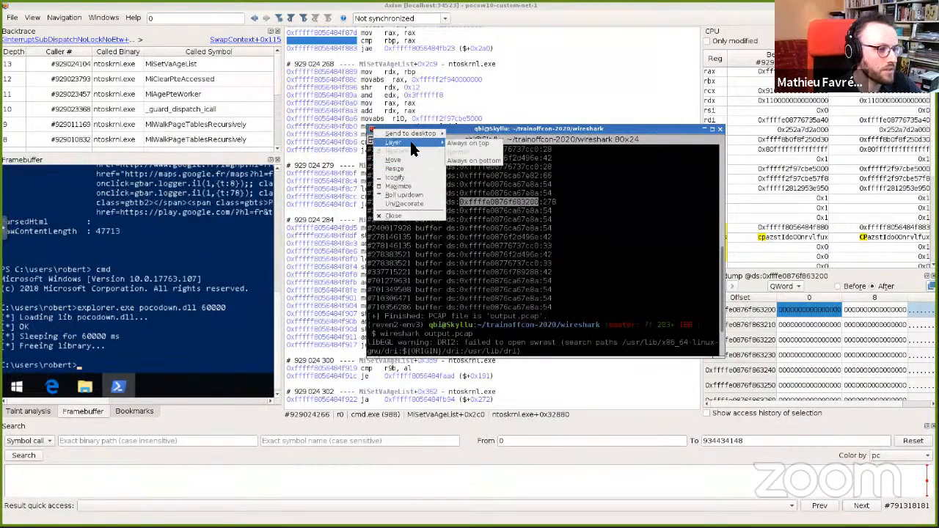
pyautogui.click(470, 143)
# Step: Jump to transition 239564260 in Axion
pyautogui.click(161, 21)
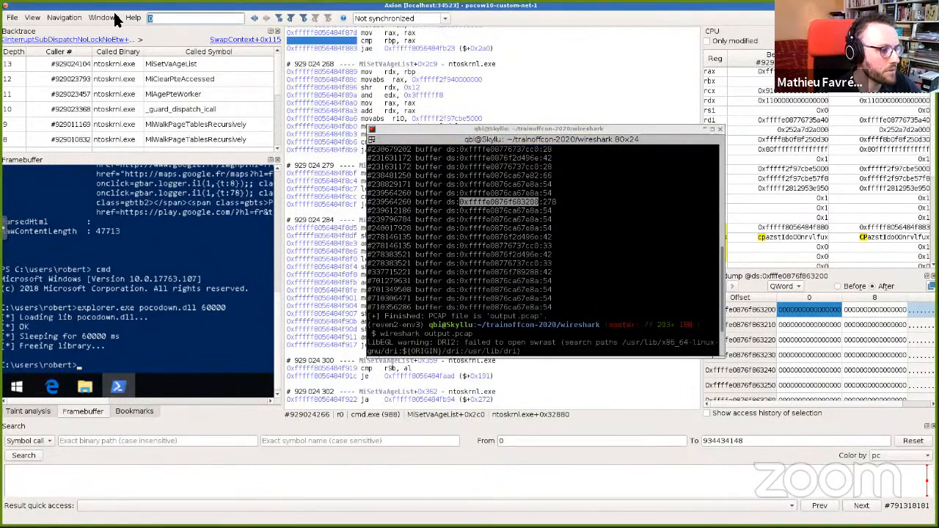
pyautogui.write('23')
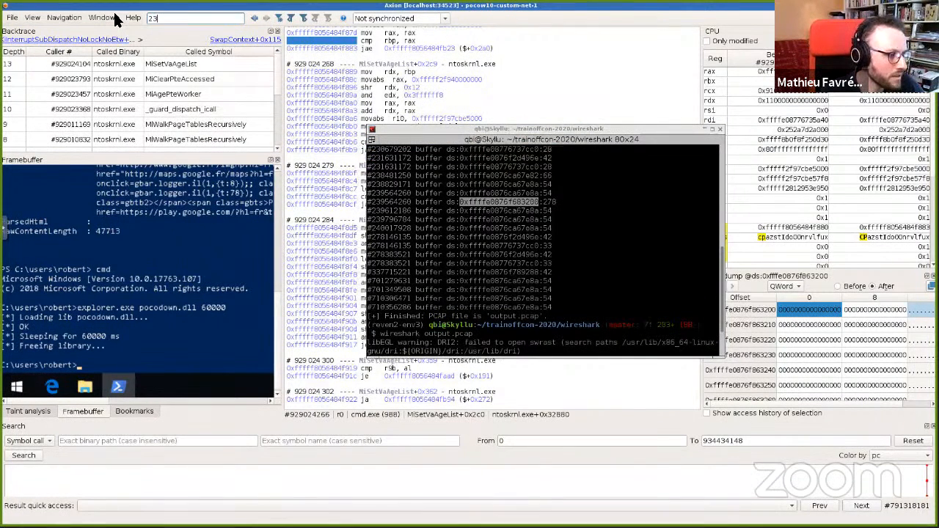
pyautogui.write('9')
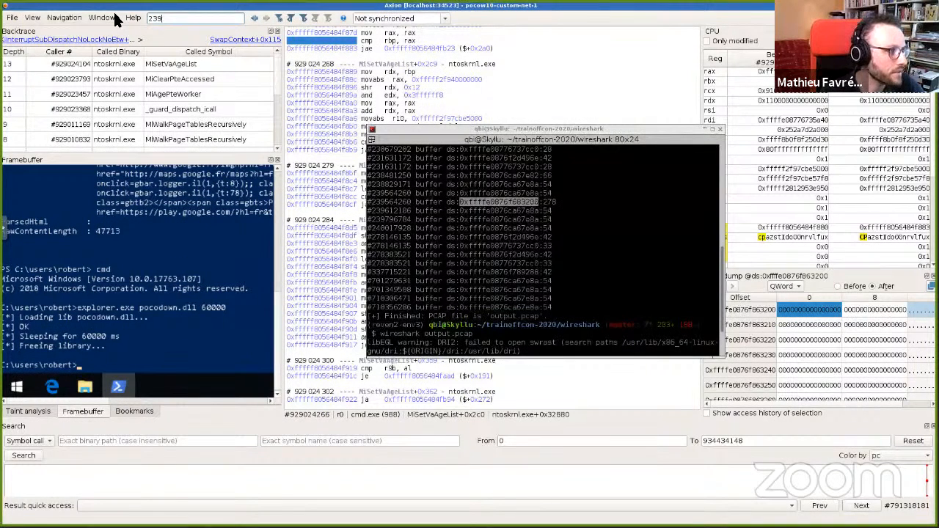
pyautogui.write('53103564260')
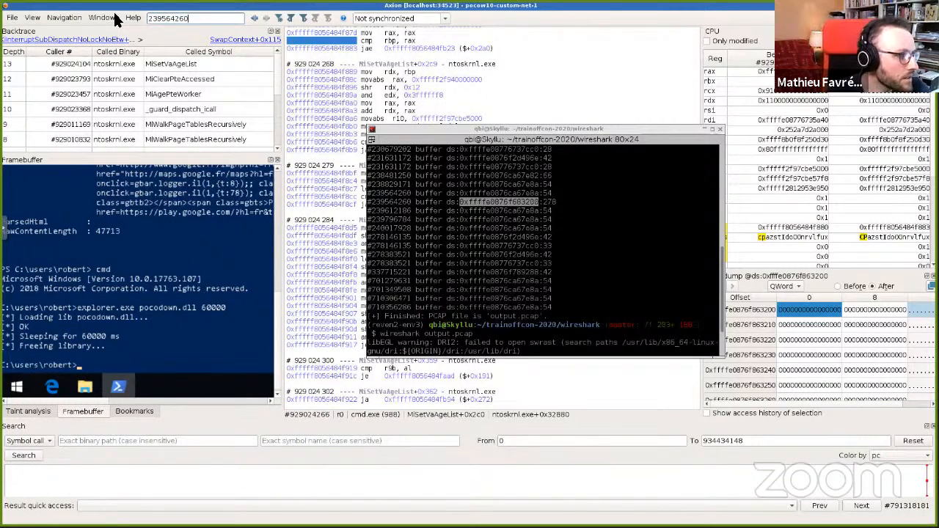
pyautogui.press('Return')
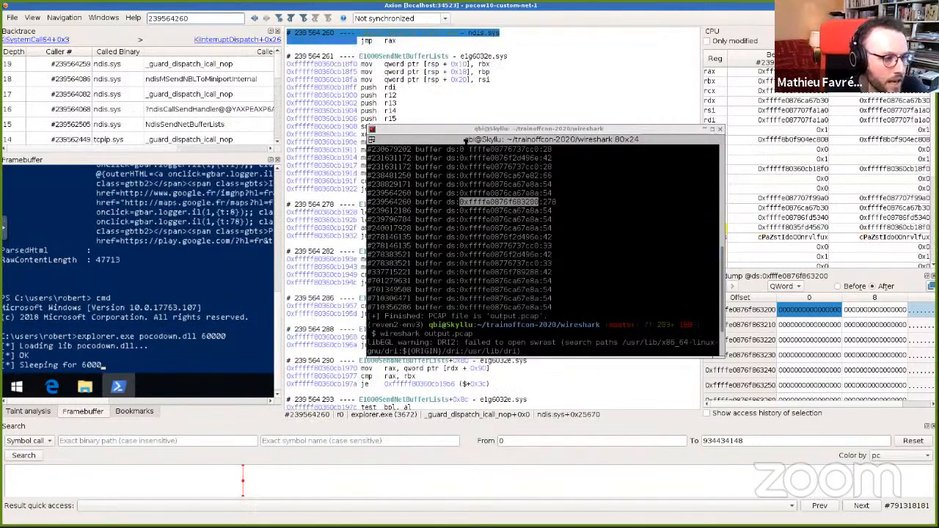
# Step: Move the terminal window aside and select transition 239564278
pyautogui.click(416, 126)
pyautogui.moveTo(416, 127); pyautogui.dragTo(1, 113)
pyautogui.click(430, 213)
# Step: Open the logical address dialog and enter the buffer offset 0xffffe0876f683200
pyautogui.press('h')
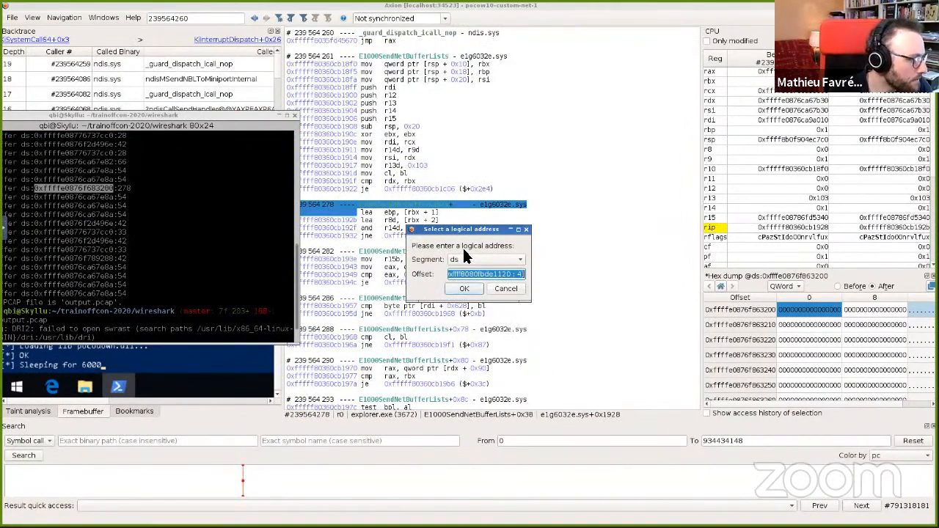
pyautogui.write('ffffe087')
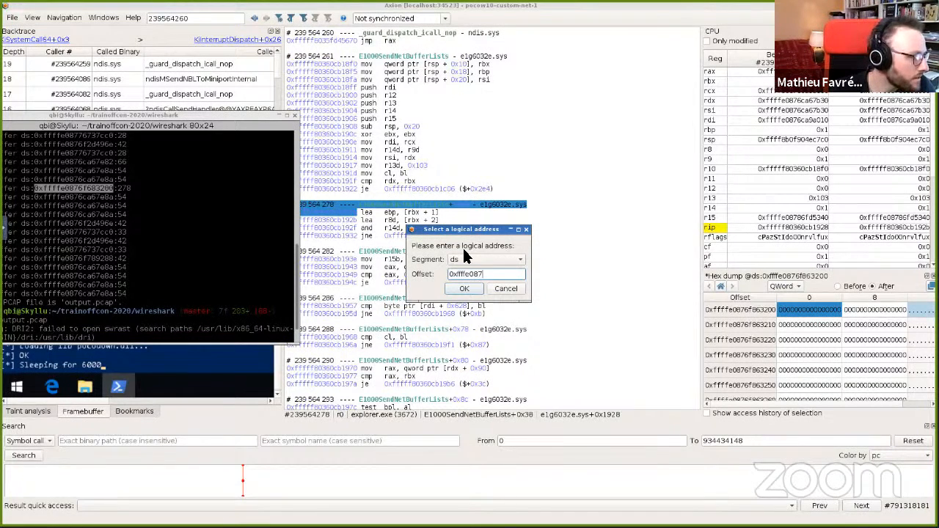
pyautogui.write('xfffe0876f683200')
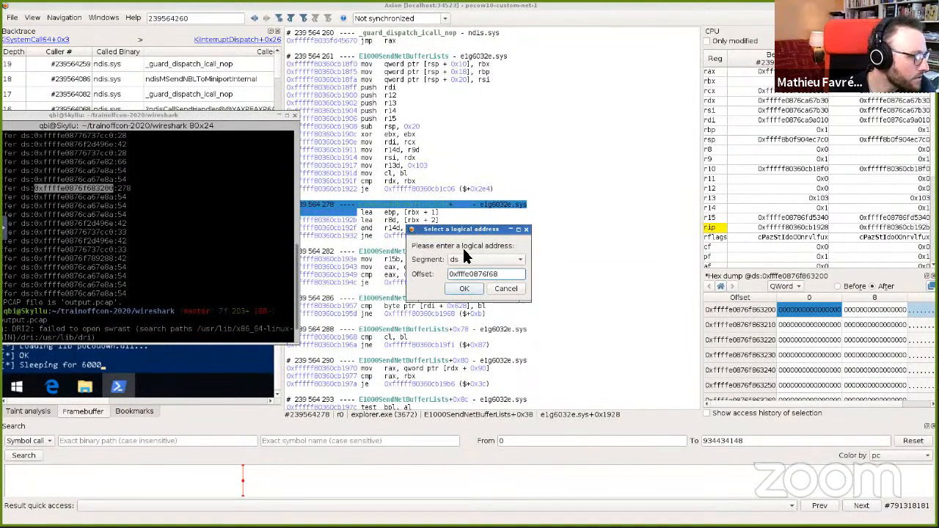
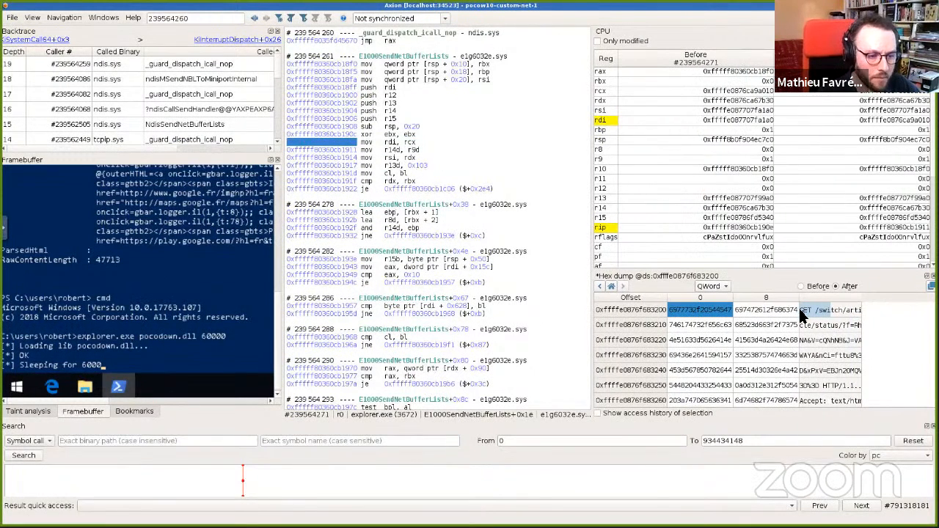
# Step: Show the access history of the selected buffer memory and enlarge the history pane
pyautogui.click(627, 413)
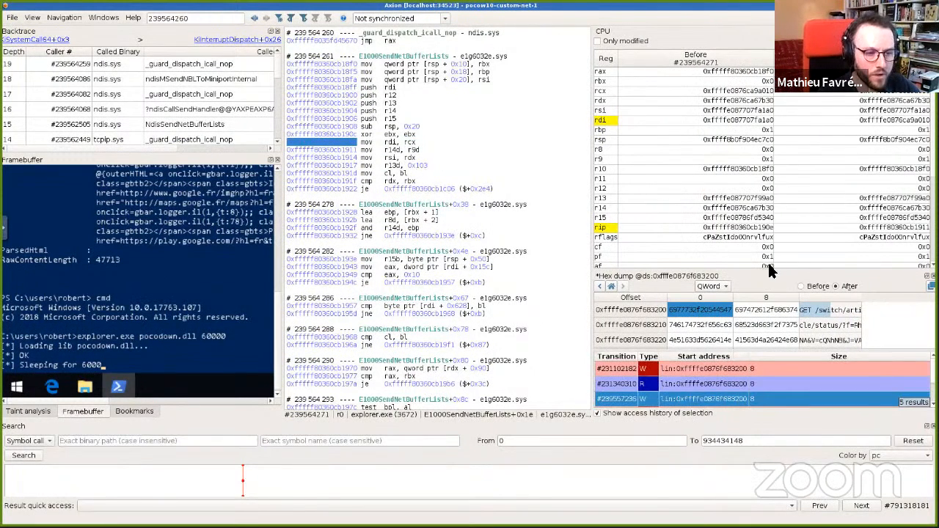
pyautogui.moveTo(771, 270); pyautogui.dragTo(774, 159)
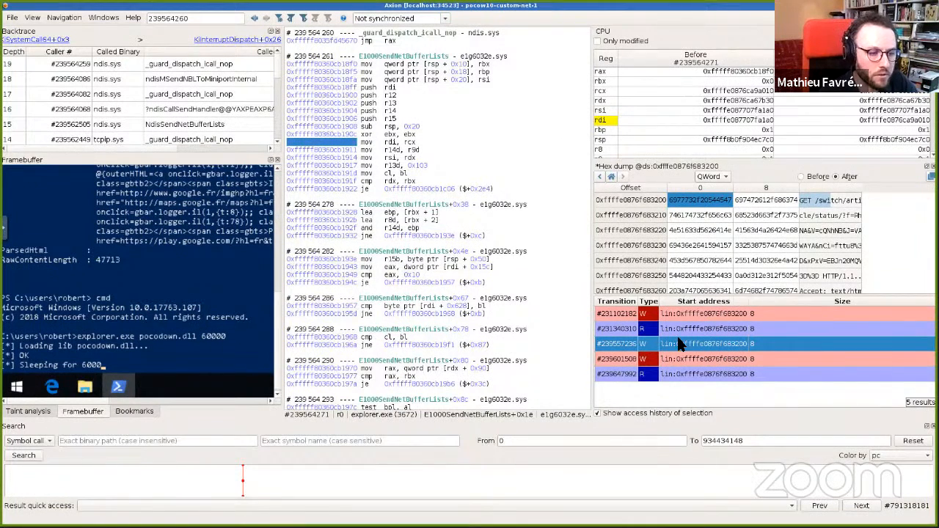
# Step: Switch the hex dump to byte view, select the "/switch" bytes of the buffer and copy them as a taint tag
pyautogui.click(708, 176)
pyautogui.click(709, 142)
pyautogui.click(752, 214)
pyautogui.moveTo(727, 201); pyautogui.dragTo(787, 203)
pyautogui.rightClick(786, 204)
pyautogui.click(800, 241)
# Step: Run a backward taint of tag [ds:0xffffe0876f683205 ; 6] from transition 239564271 to 0
pyautogui.click(33, 411)
pyautogui.click(93, 190)
pyautogui.hotkey('ctrl', 'v')
pyautogui.click(13, 176)
pyautogui.click(85, 184)
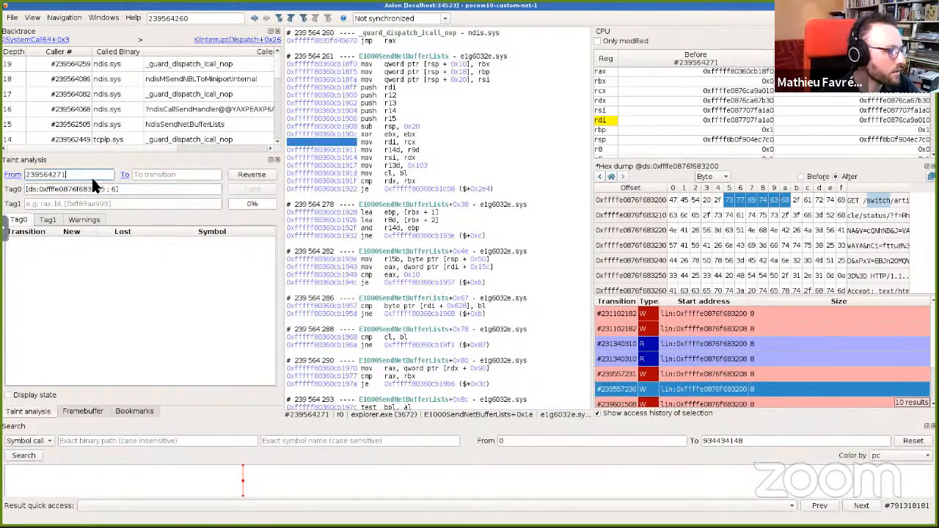
pyautogui.click(127, 176)
pyautogui.click(169, 198)
pyautogui.click(252, 189)
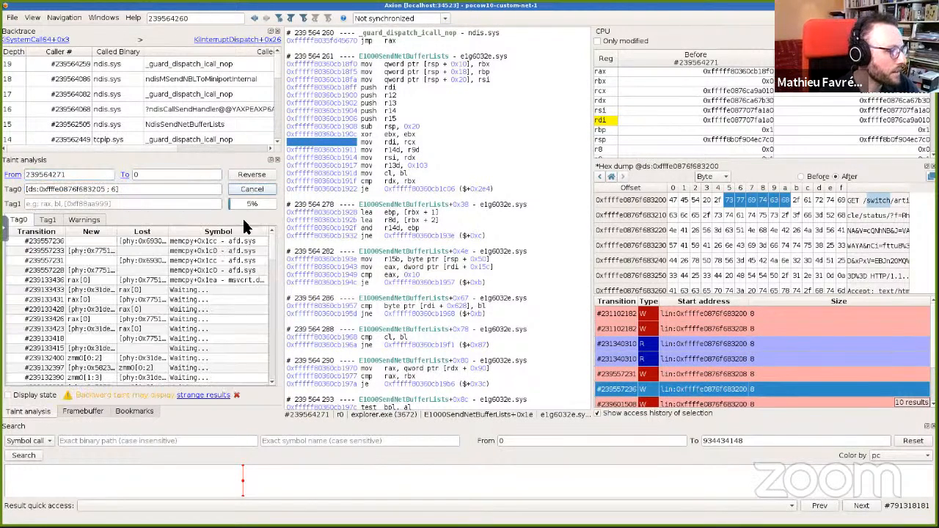
# Step: Scroll through the taint results and open tainted transition #157687376 in pocodown.dll
pyautogui.moveTo(270, 248); pyautogui.dragTo(279, 379)
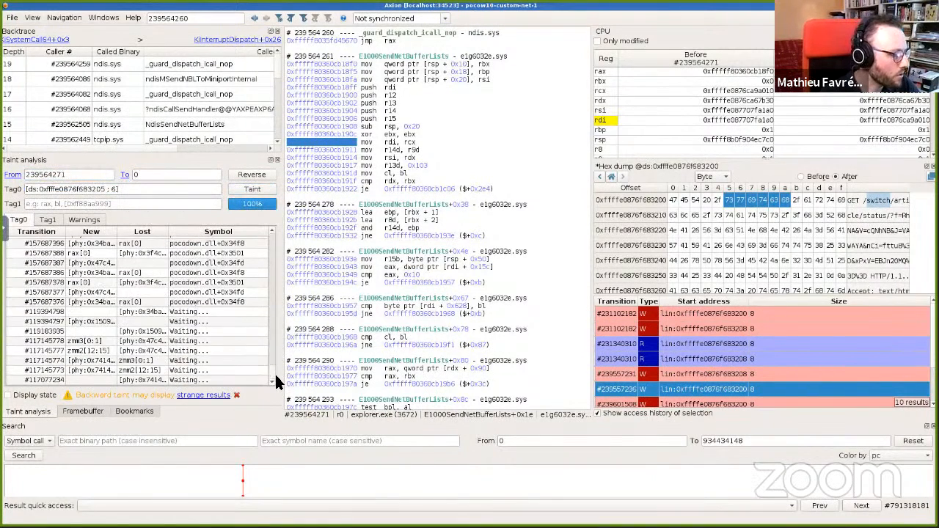
pyautogui.click(138, 302)
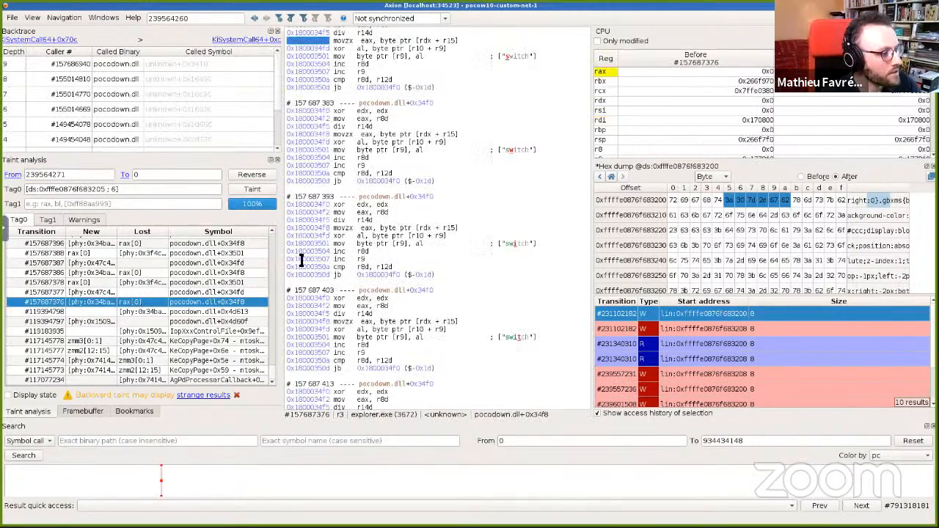
pyautogui.scroll(4, 338, 230)
pyautogui.moveTo(273, 321); pyautogui.dragTo(268, 375)
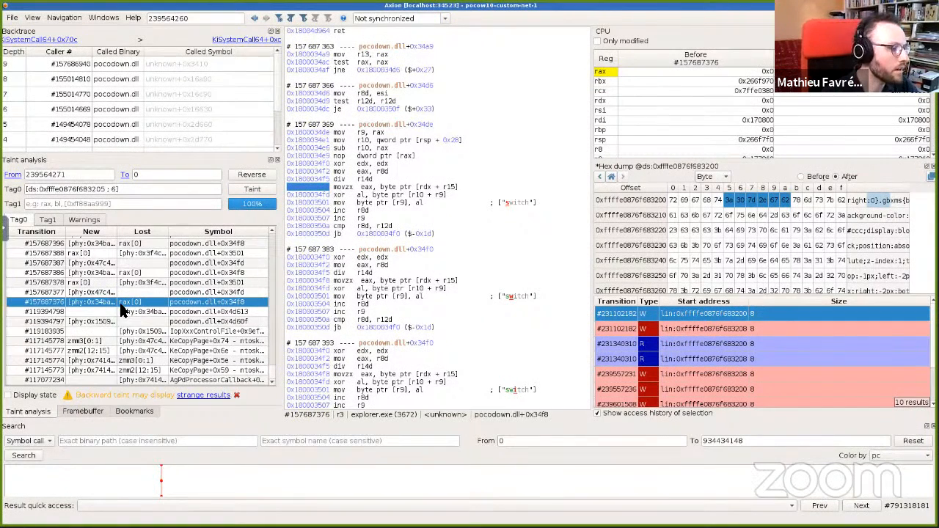
# Step: Inspect the pocodown.dll decoding loop instructions that write the "switch" string into the buffer
pyautogui.click(376, 126)
pyautogui.moveTo(383, 141); pyautogui.dragTo(443, 236)
pyautogui.click(444, 237)
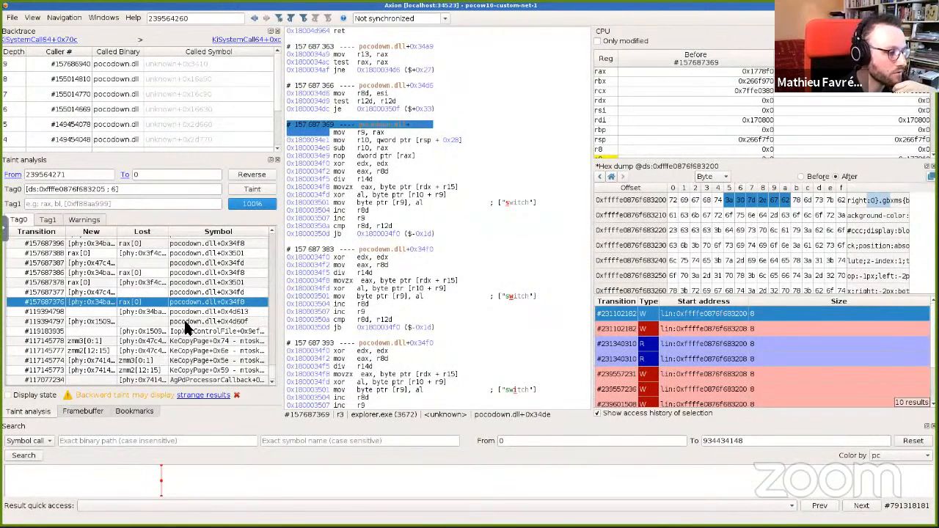
pyautogui.moveTo(378, 149); pyautogui.dragTo(456, 232)
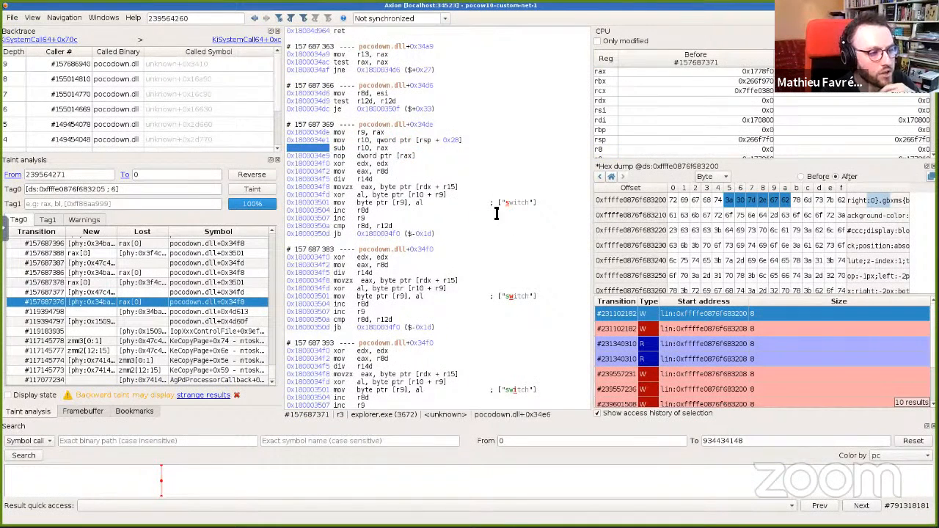
pyautogui.moveTo(505, 203); pyautogui.dragTo(527, 204)
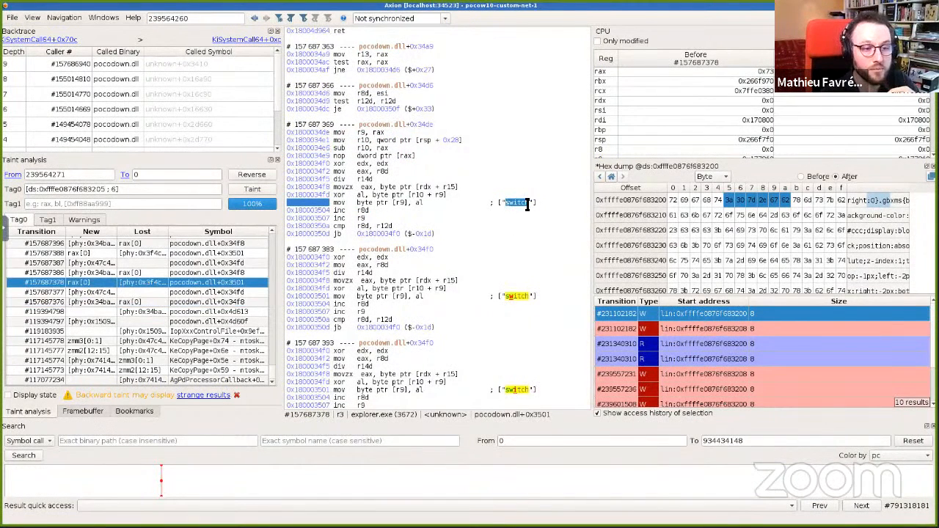
pyautogui.click(520, 203)
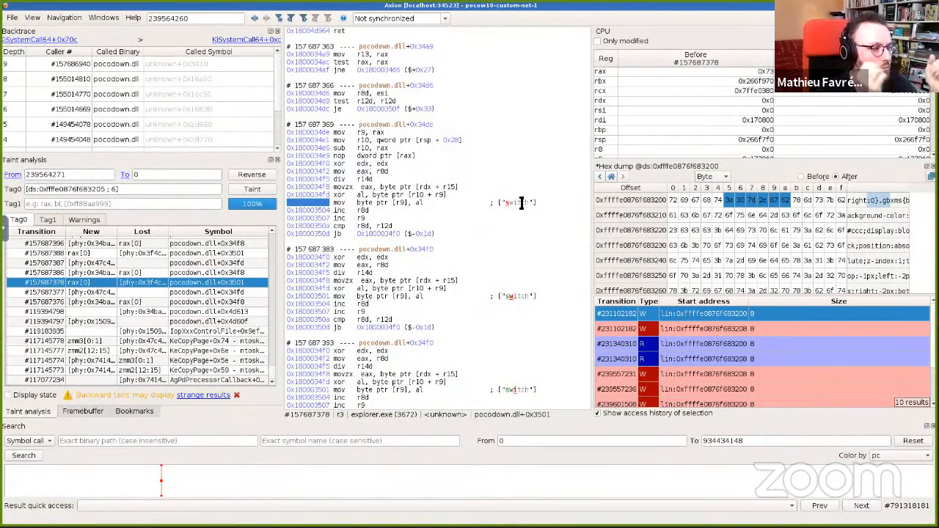
pyautogui.moveTo(267, 369)
pyautogui.mouseDown()
pyautogui.moveTo(266, 269)
pyautogui.moveTo(264, 375)
pyautogui.mouseUp()
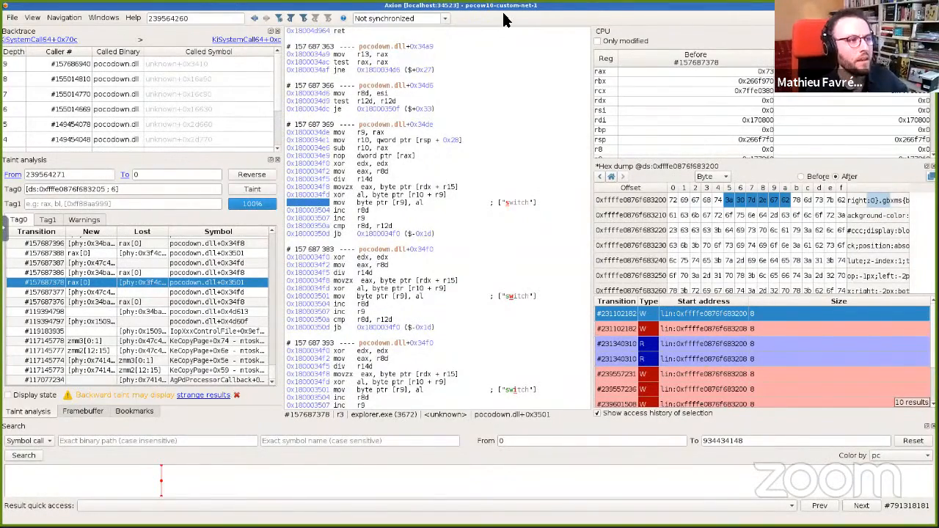
pyautogui.hotkey('ctrl', 'alt', 'Right')
pyautogui.hotkey('ctrl', 'alt', 'Right')
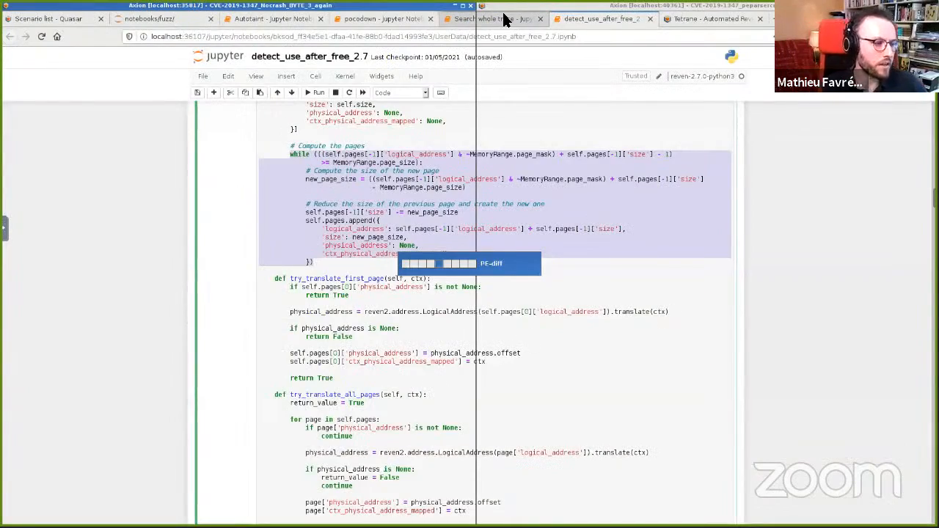
pyautogui.hotkey('ctrl', 'alt', 'Right')
pyautogui.hotkey('ctrl', 'alt', 'Right')
pyautogui.press('Right')
pyautogui.press('Right')
pyautogui.press('Right')
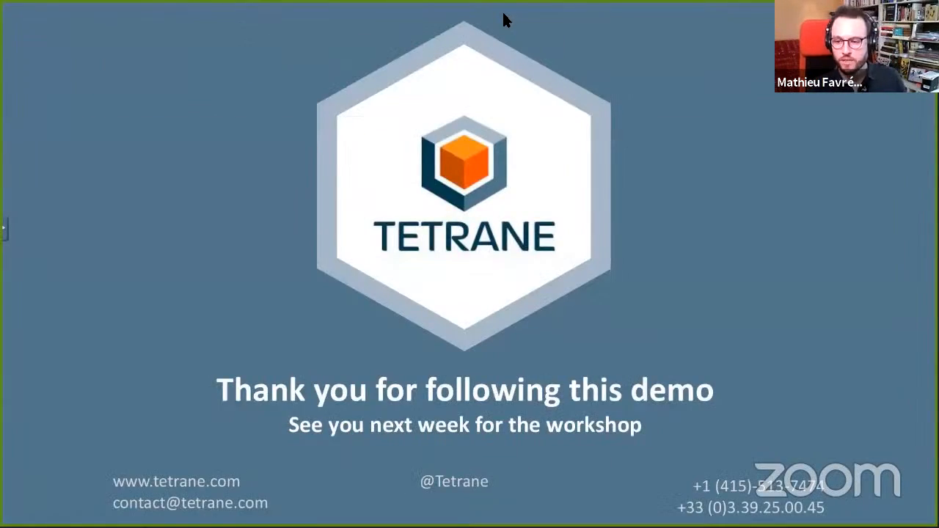